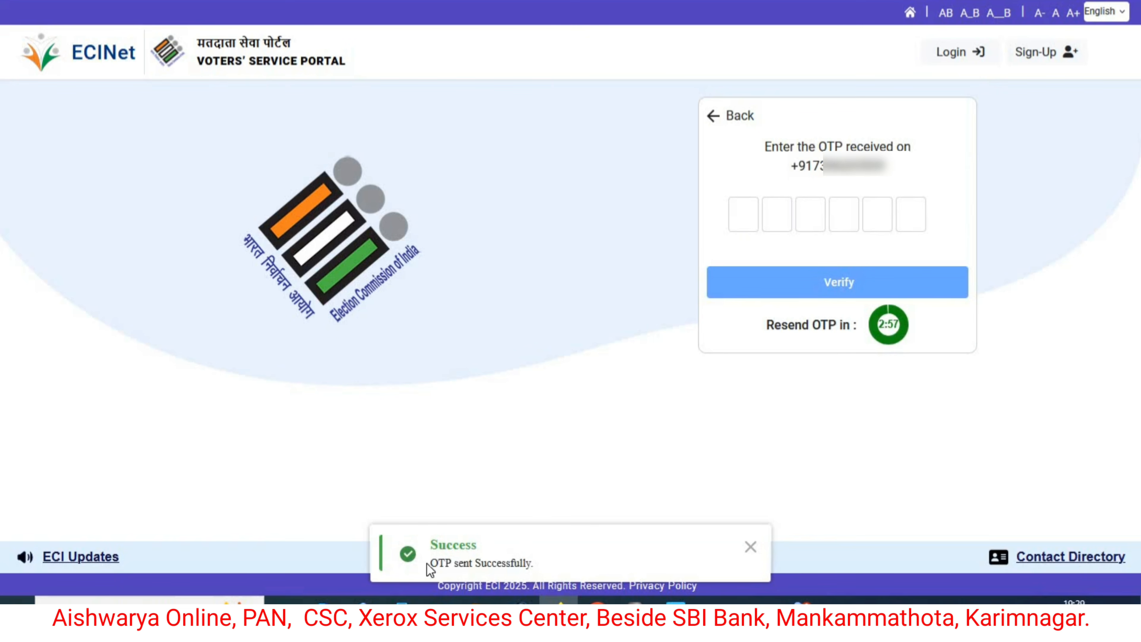
# Step: Verify the sign-up OTP and dismiss the success message to go to login
pyautogui.tripleClick(474, 567)
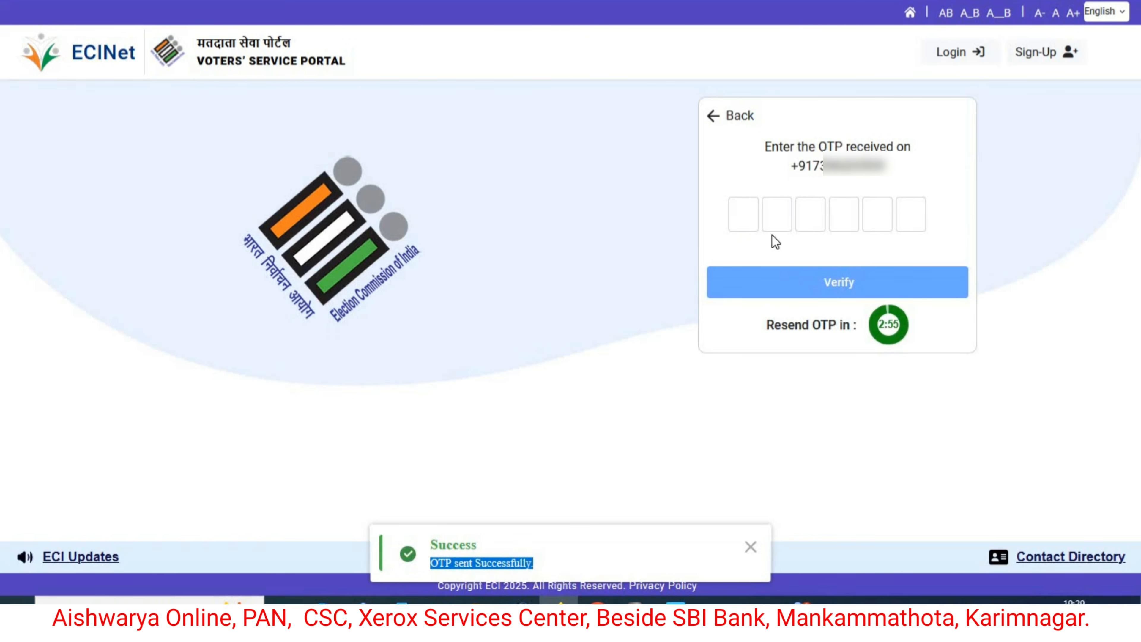
pyautogui.click(744, 214)
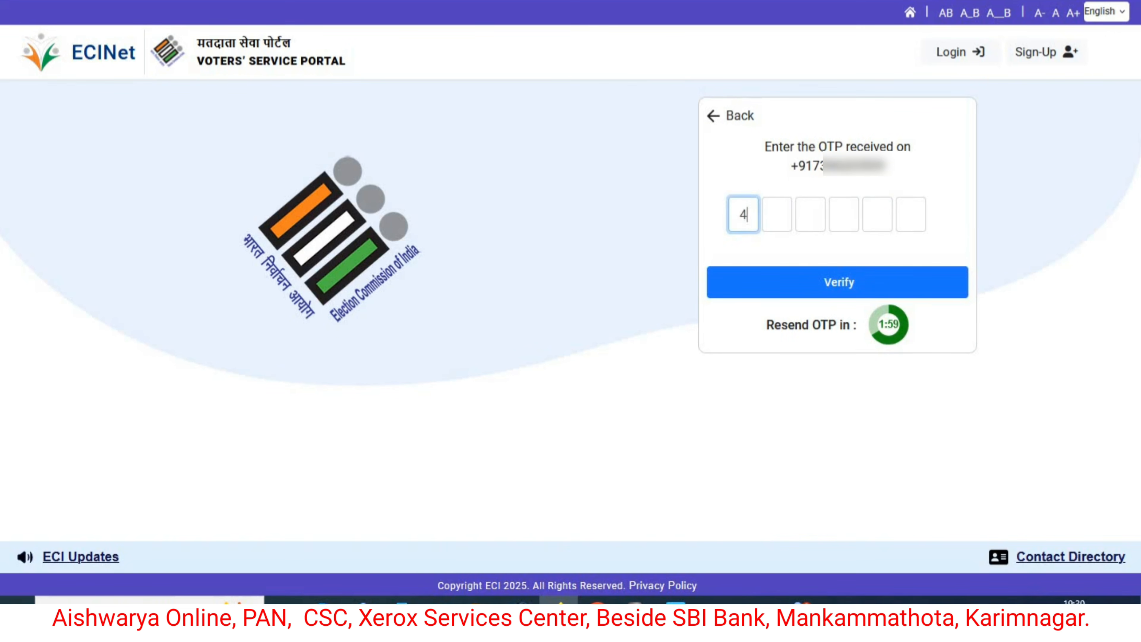
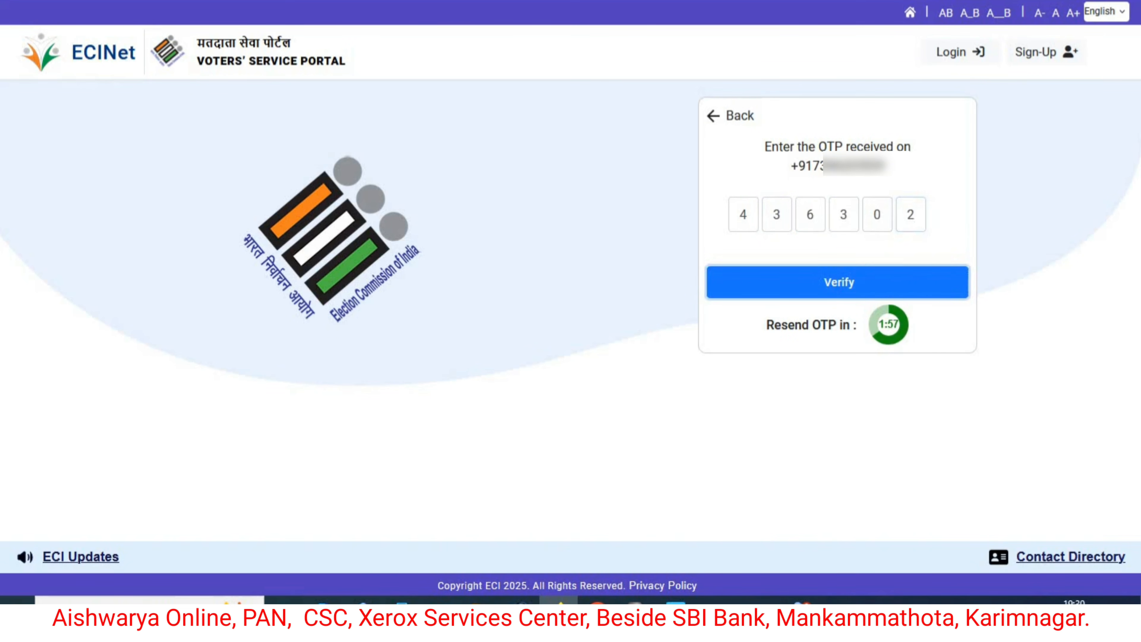
pyautogui.click(854, 278)
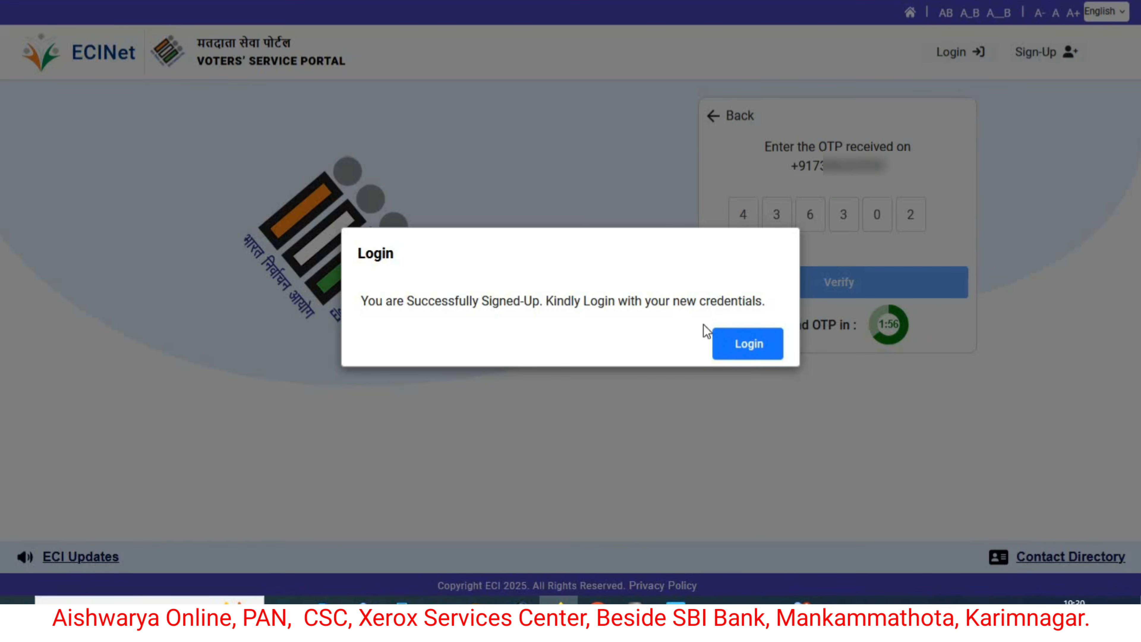
pyautogui.click(740, 349)
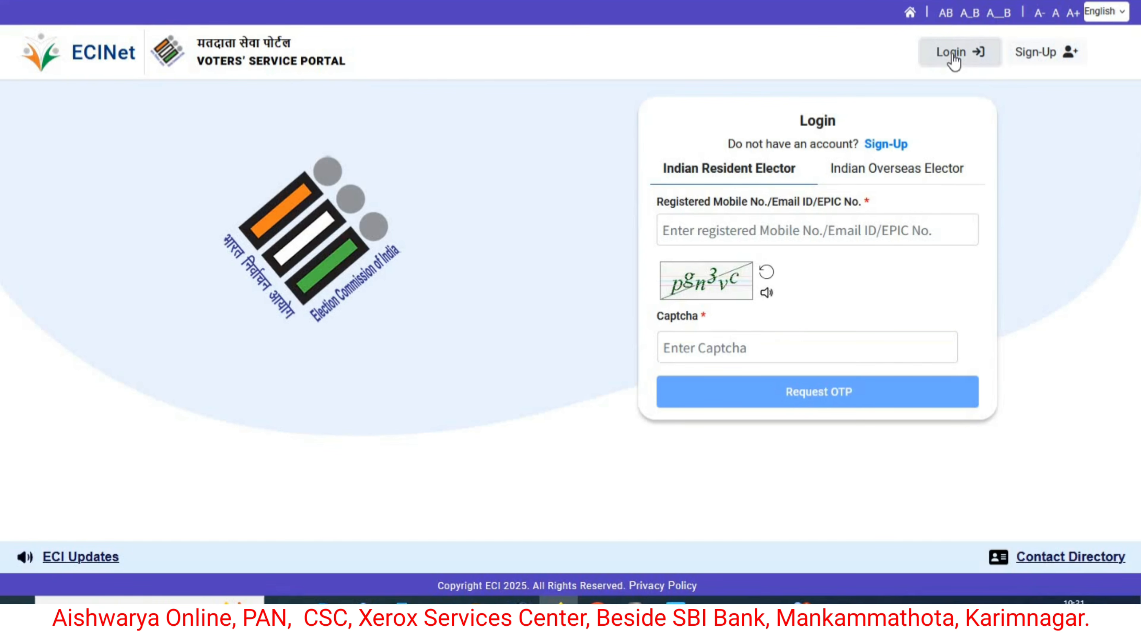
# Step: From the home page, enter the registered mobile number and captcha to request a login OTP
pyautogui.click(910, 12)
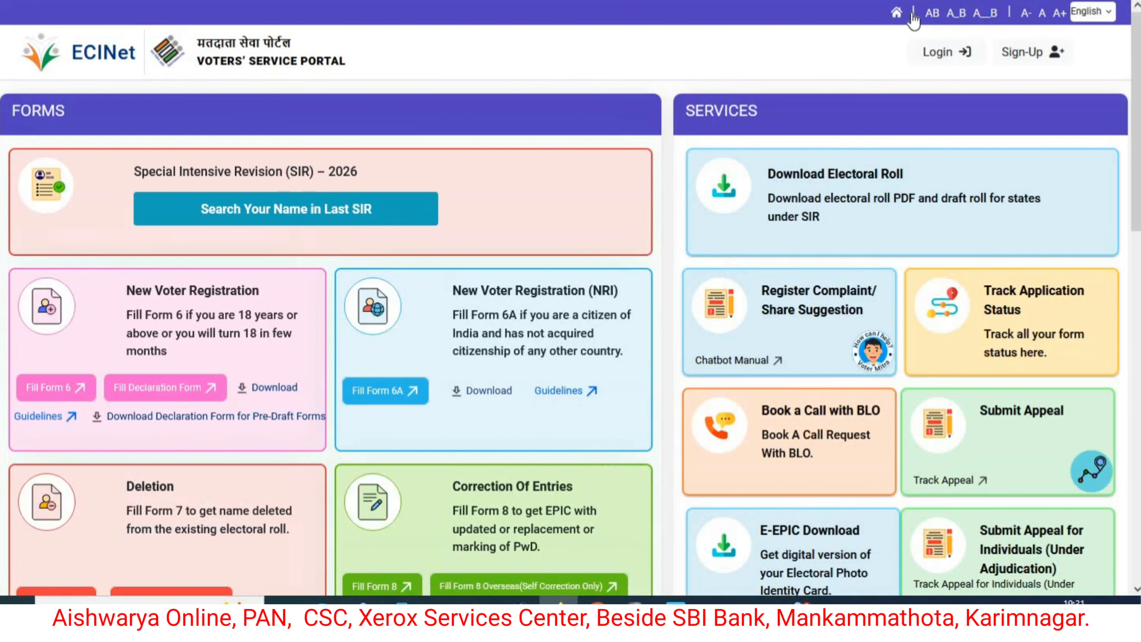
pyautogui.click(947, 54)
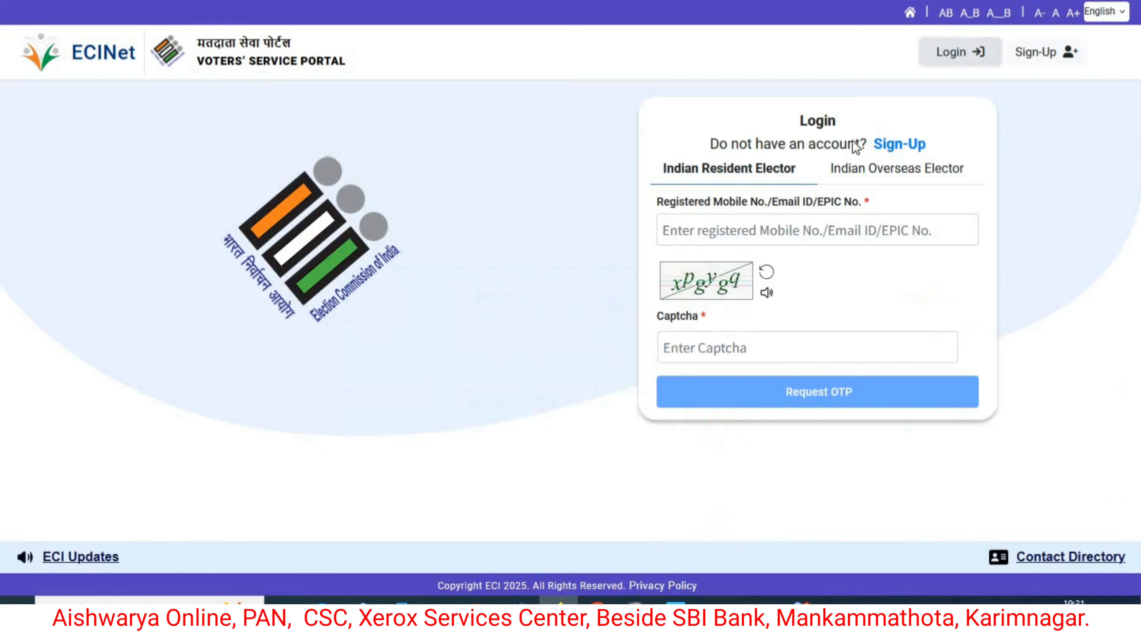
pyautogui.click(744, 225)
pyautogui.write('739')
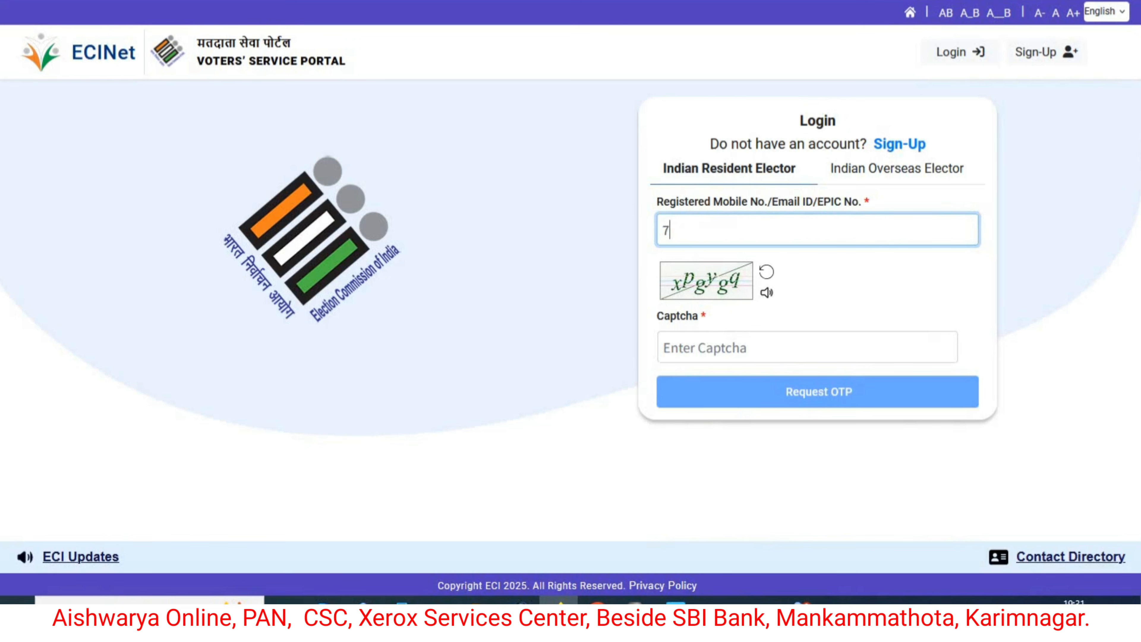
pyautogui.press('Tab')
pyautogui.press('Tab')
pyautogui.press('Tab')
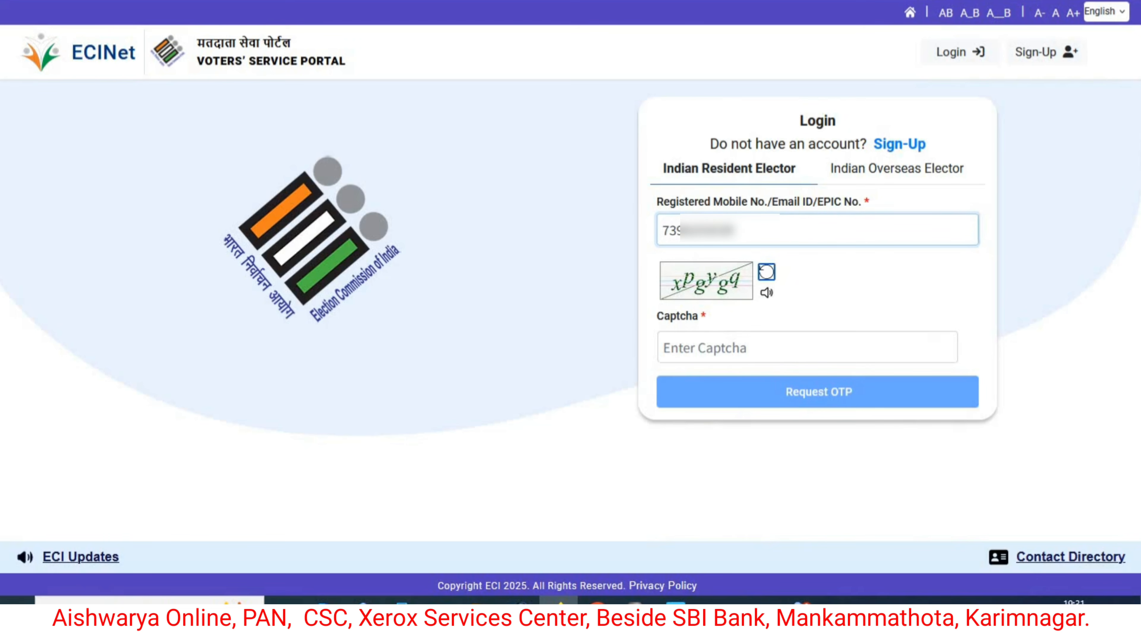
pyautogui.write('xpgygq')
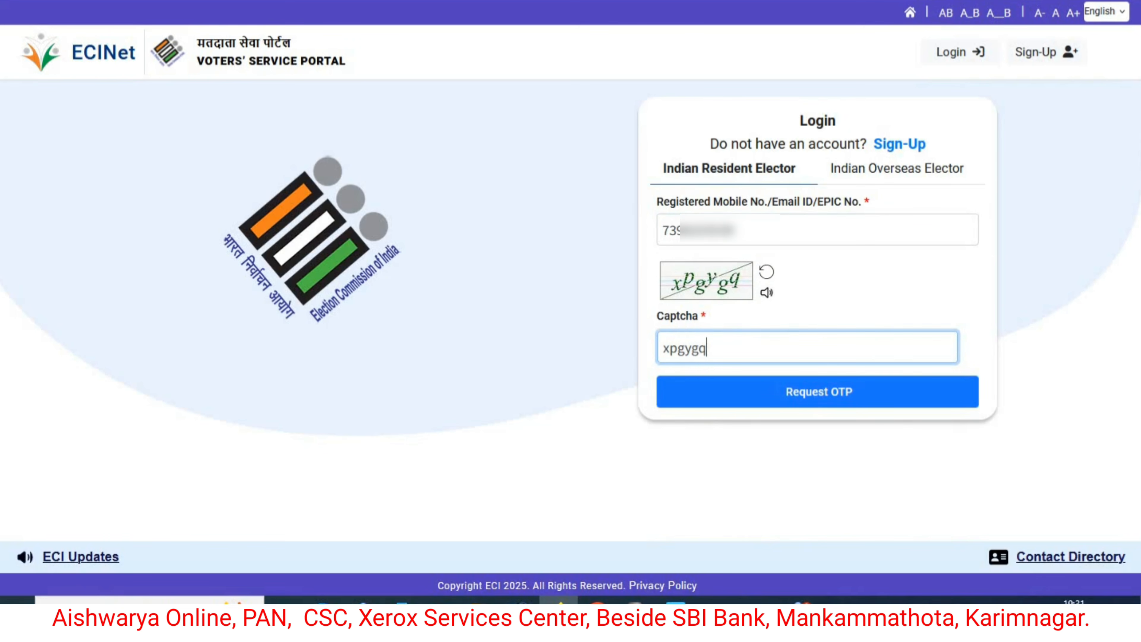
pyautogui.click(804, 401)
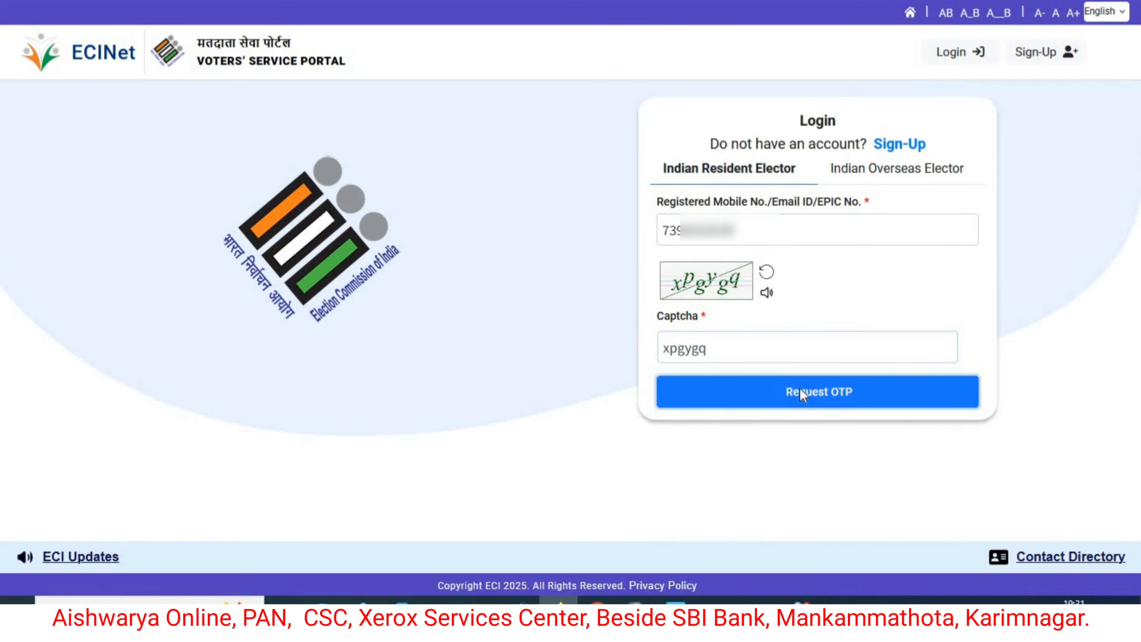
# Step: Enter the login OTP and verify to log in
pyautogui.click(736, 205)
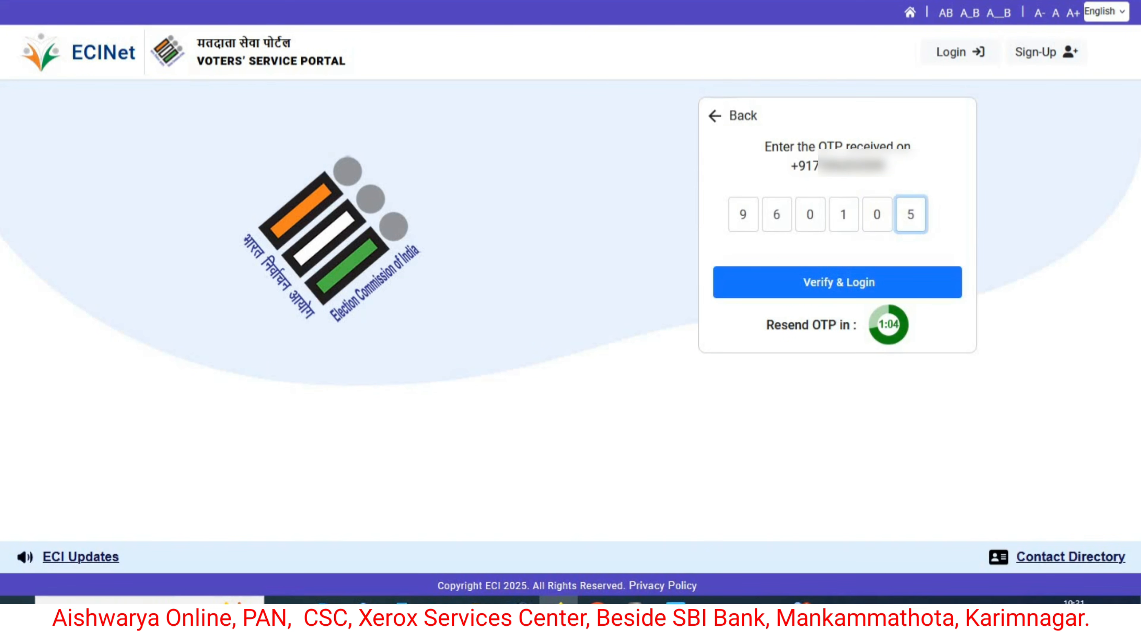
pyautogui.click(833, 290)
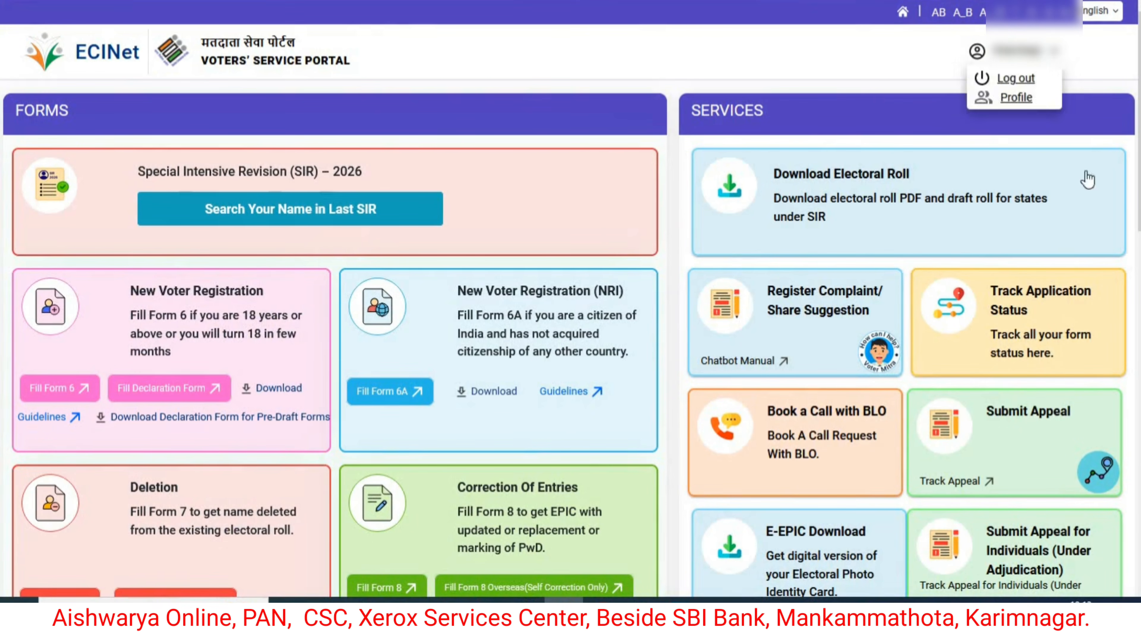
# Step: Open the Form 6 new voter registration application
pyautogui.moveTo(1022, 61)
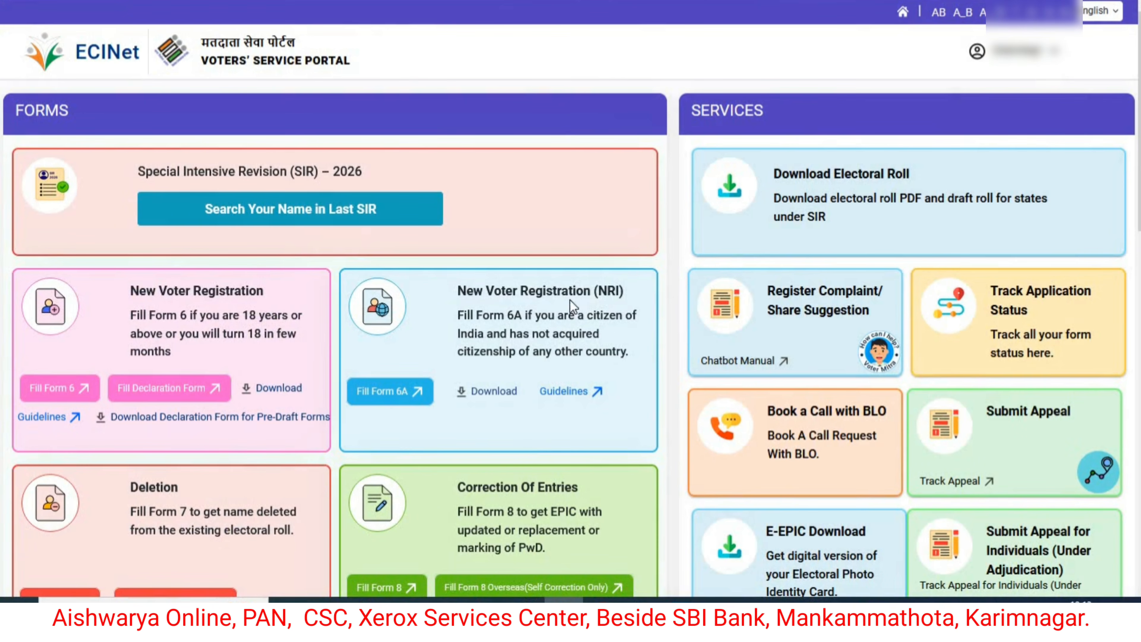
pyautogui.moveTo(144, 287); pyautogui.dragTo(287, 300)
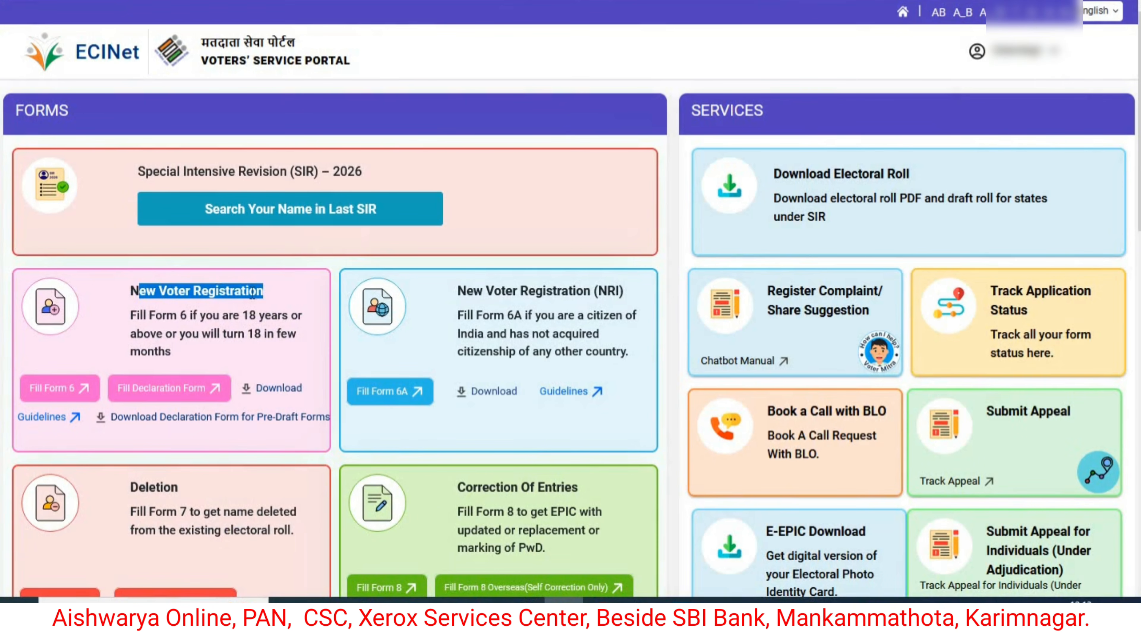
pyautogui.click(245, 313)
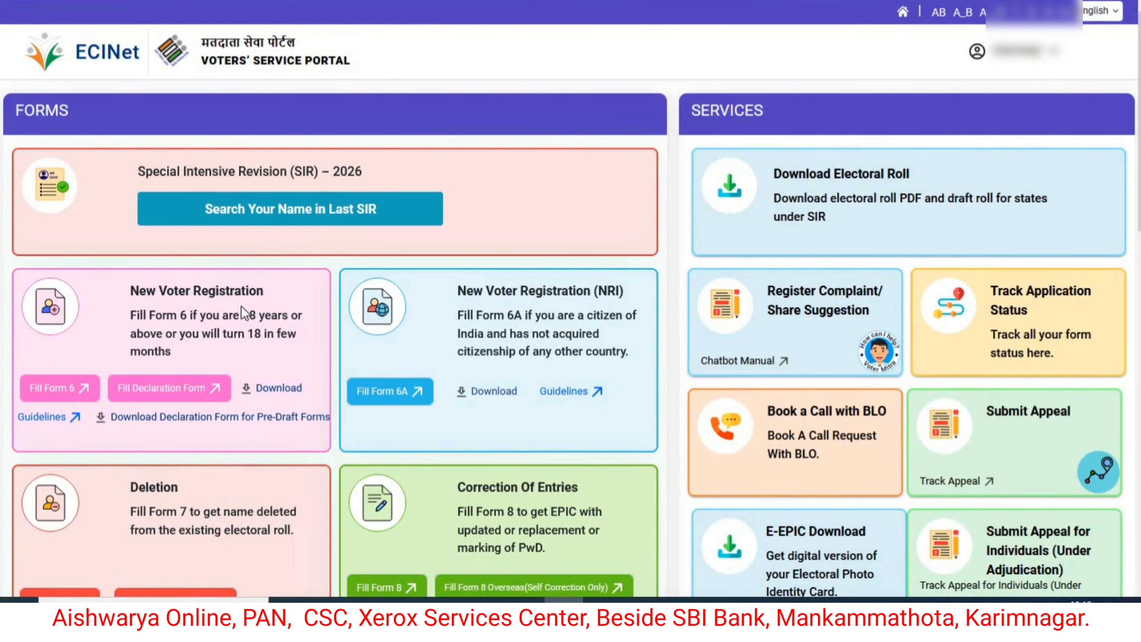
pyautogui.click(63, 388)
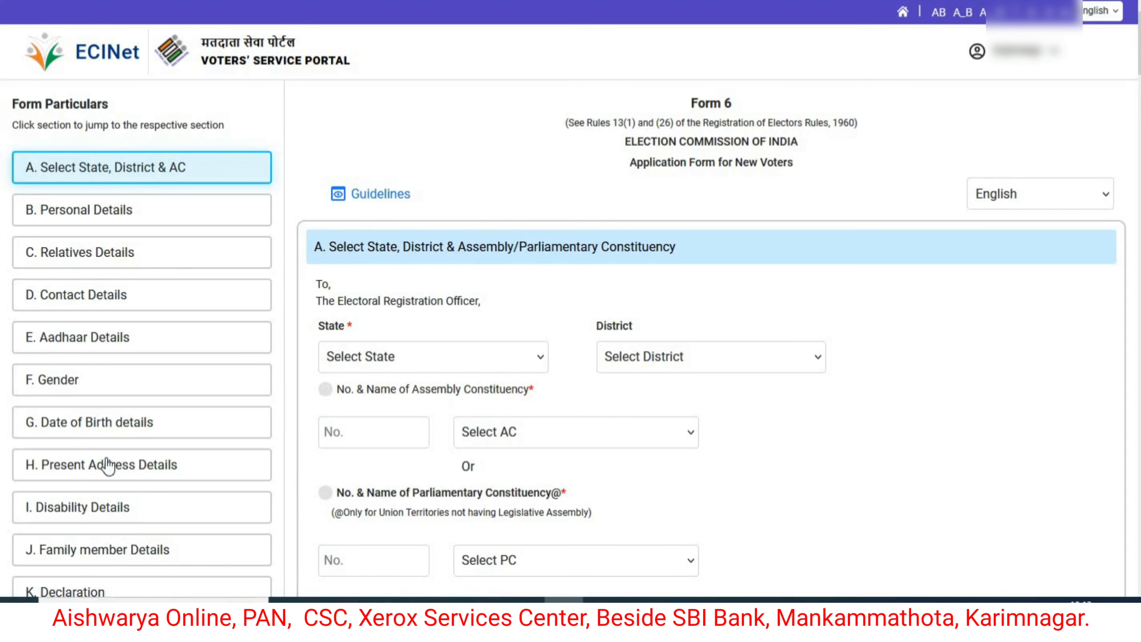
pyautogui.scroll(-5, 110, 401)
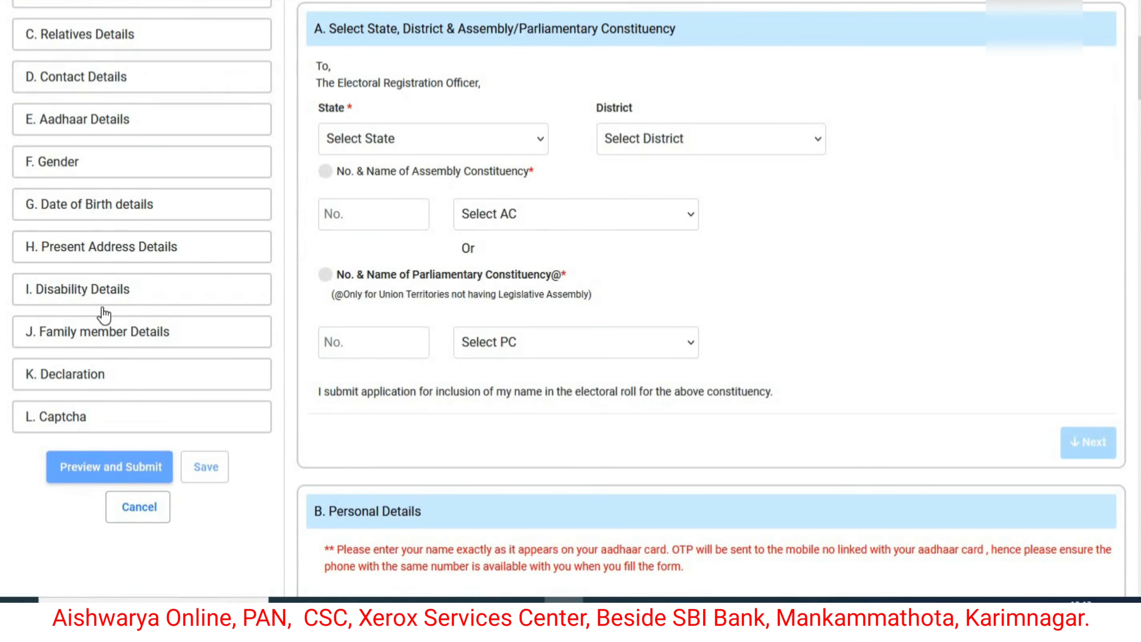
pyautogui.scroll(5, 105, 313)
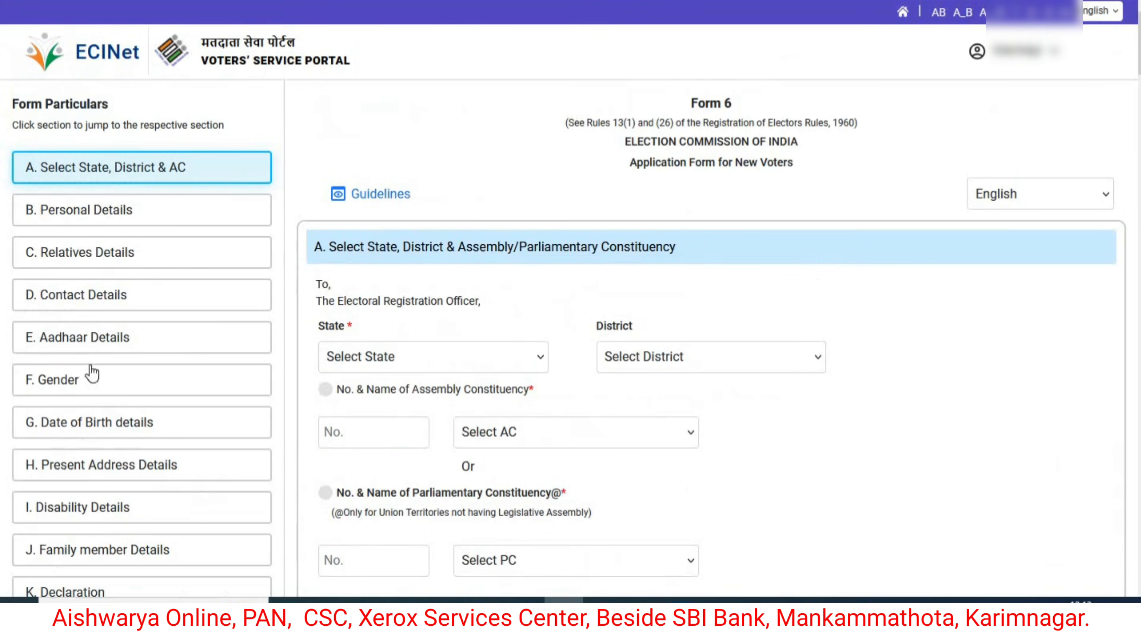
# Step: Set the state to Telangana and the district to Karimnagar
pyautogui.click(394, 358)
pyautogui.press('t')
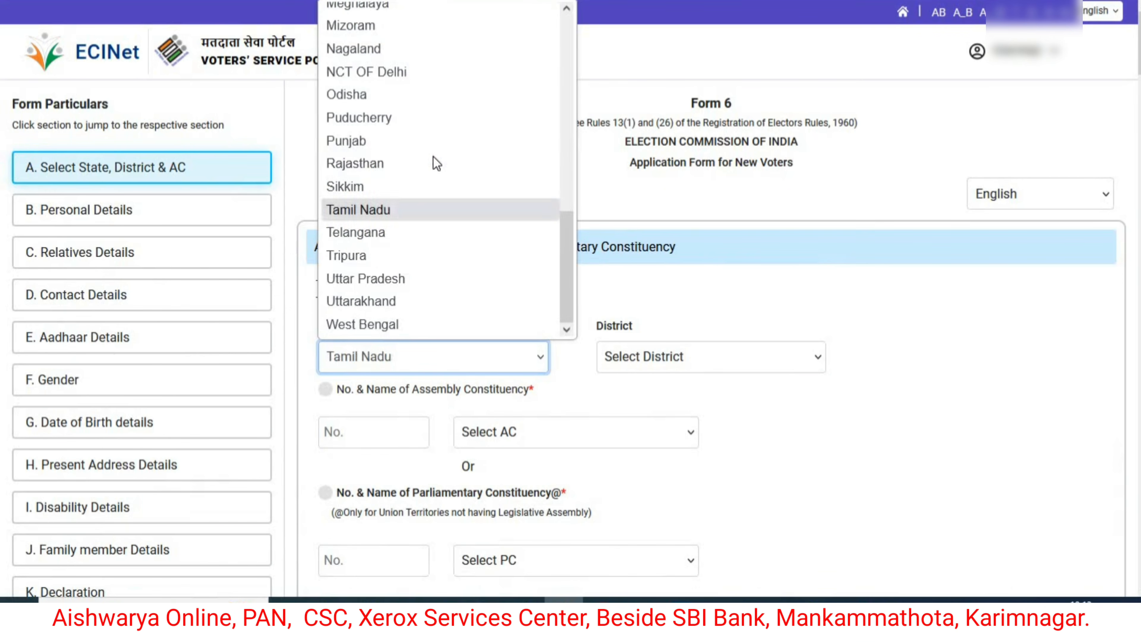
pyautogui.press('t')
pyautogui.click(376, 232)
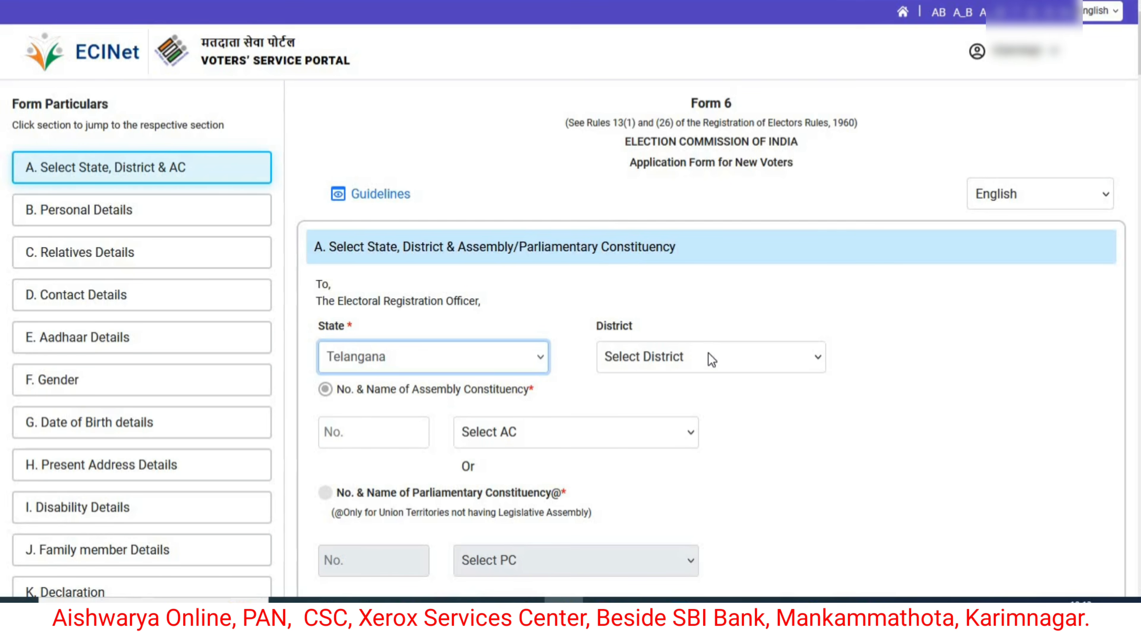
pyautogui.click(709, 355)
pyautogui.scroll(-1, 676, 289)
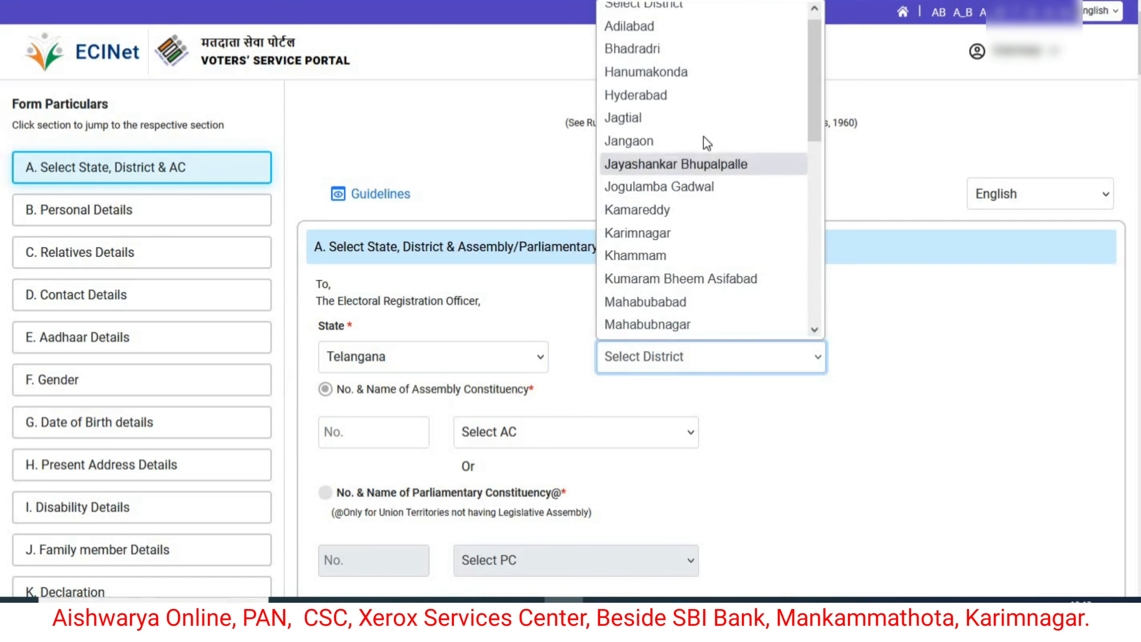
pyautogui.click(664, 238)
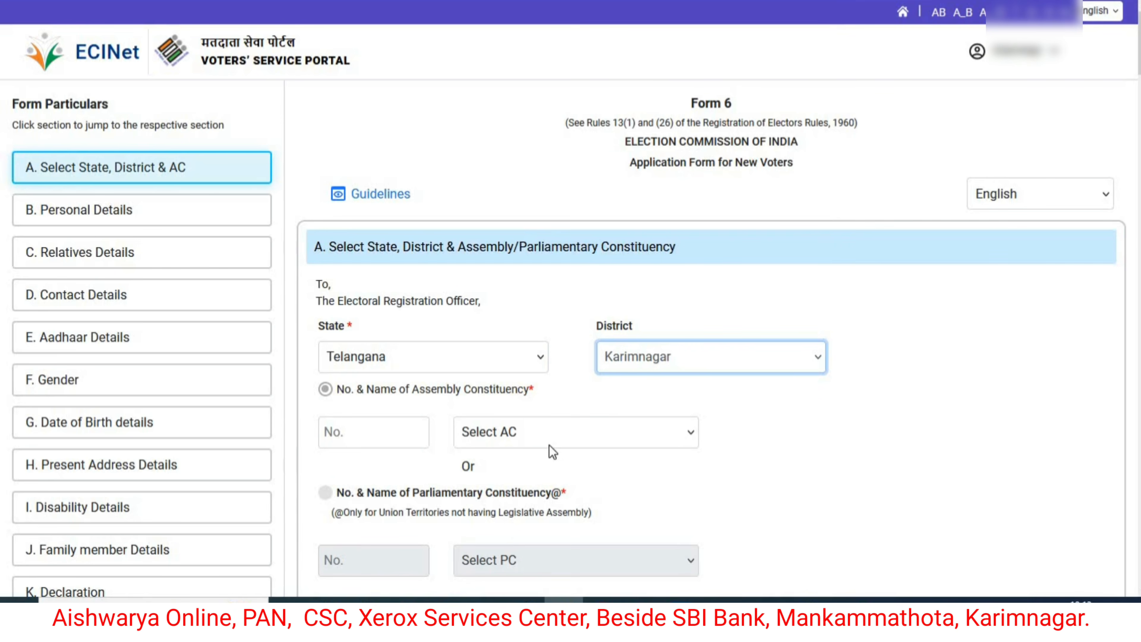
# Step: Choose 26 Karimnagar as the assembly constituency
pyautogui.click(559, 431)
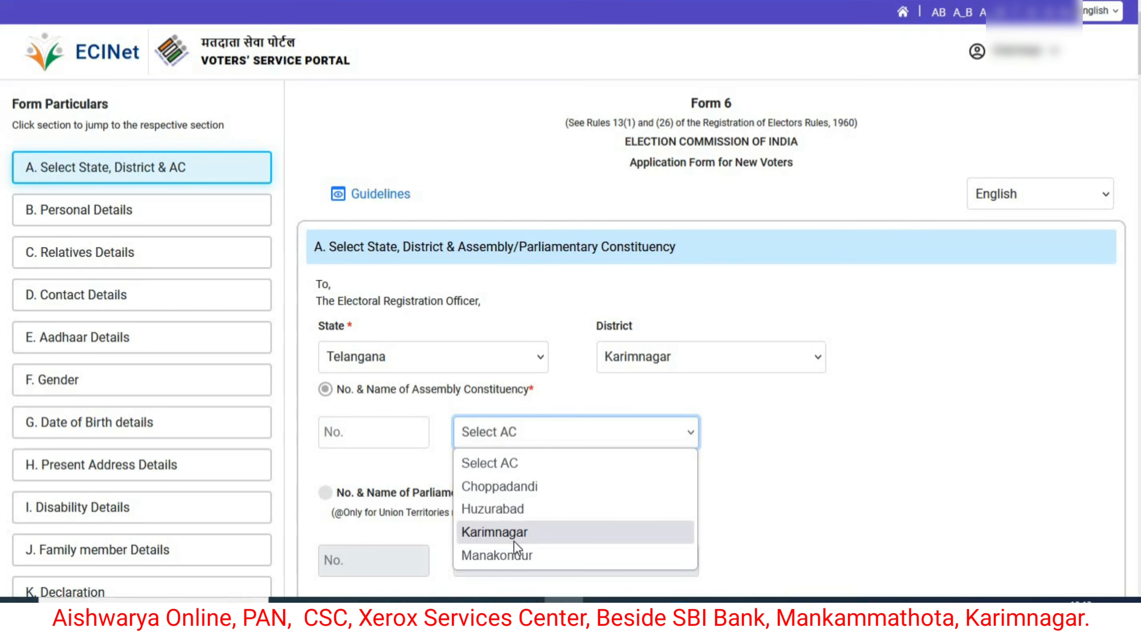
pyautogui.click(597, 523)
pyautogui.moveTo(324, 252); pyautogui.dragTo(656, 265)
pyautogui.moveTo(349, 401); pyautogui.dragTo(548, 398)
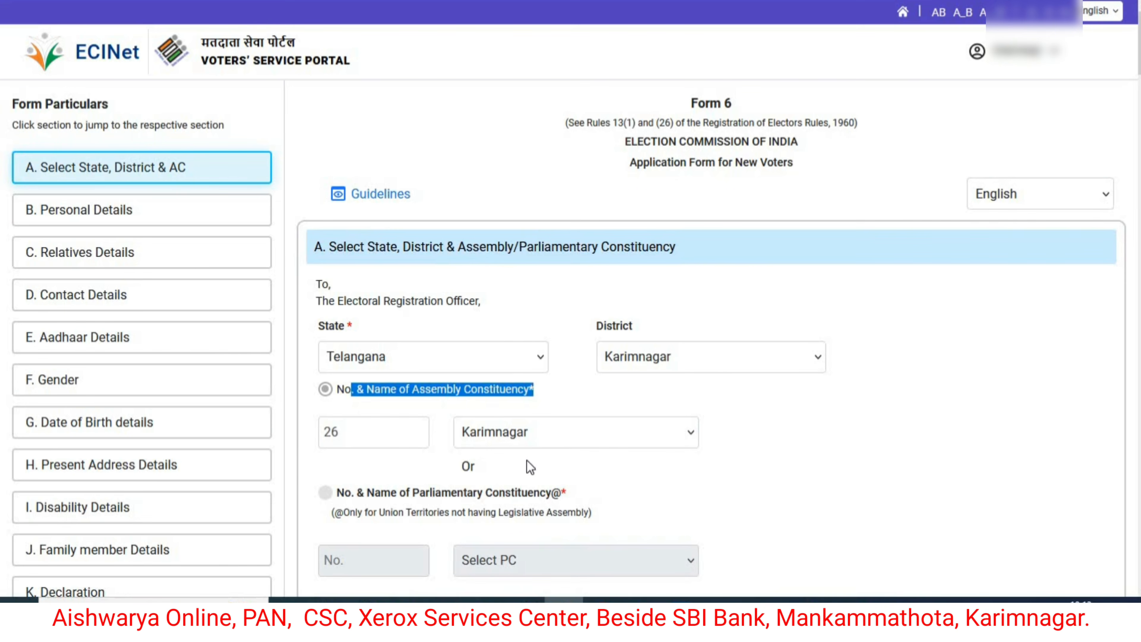
pyautogui.click(504, 447)
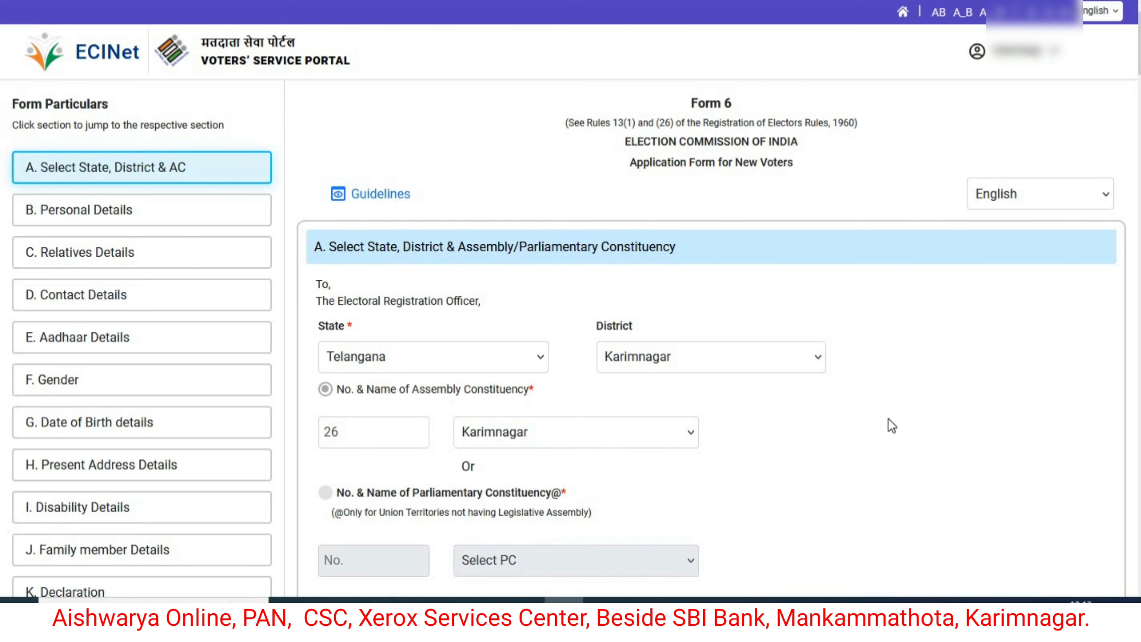
pyautogui.scroll(-5, 888, 419)
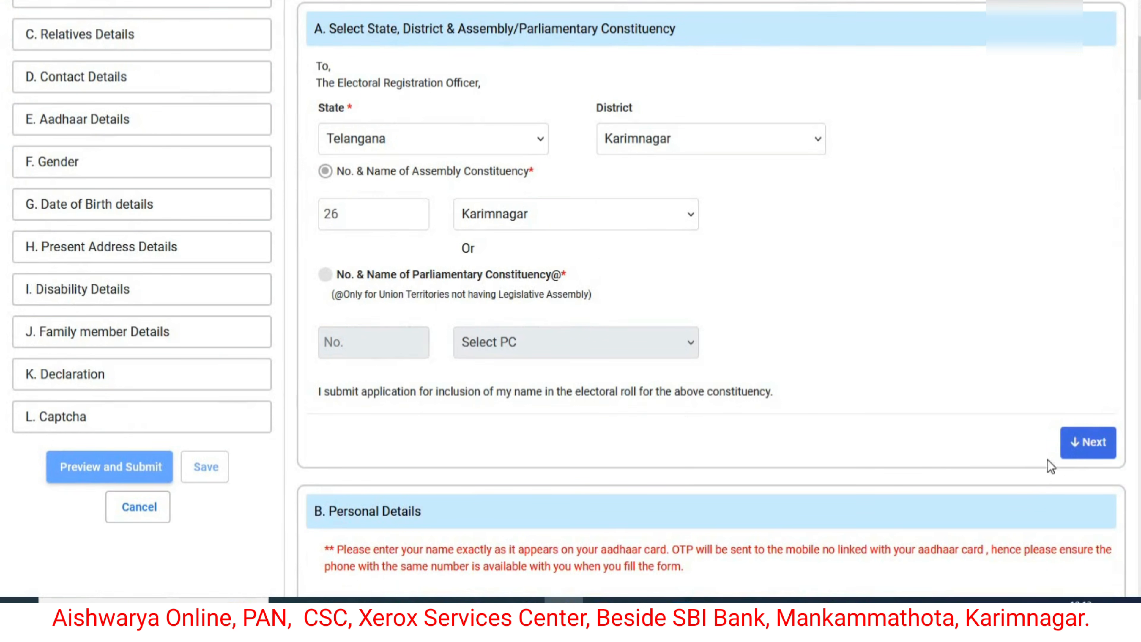
# Step: Move to Personal Details and review the note about matching the Aadhaar name
pyautogui.click(1089, 442)
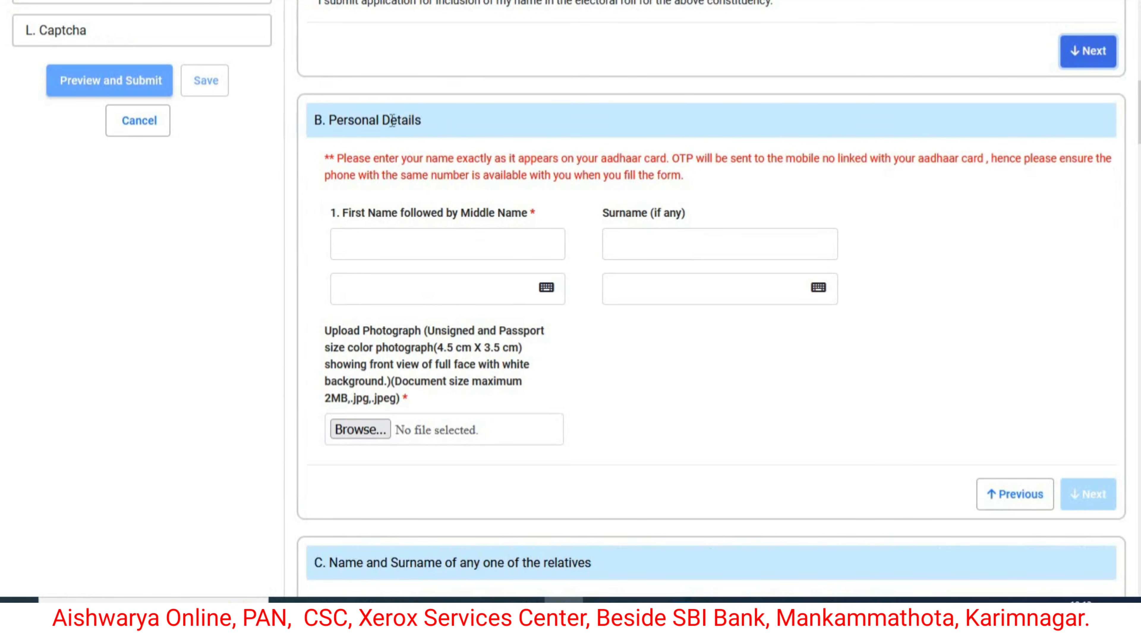
pyautogui.tripleClick(393, 121)
pyautogui.moveTo(340, 157); pyautogui.dragTo(731, 189)
pyautogui.click(449, 160)
pyautogui.moveTo(339, 158); pyautogui.dragTo(697, 180)
pyautogui.click(471, 200)
pyautogui.moveTo(459, 216); pyautogui.dragTo(536, 217)
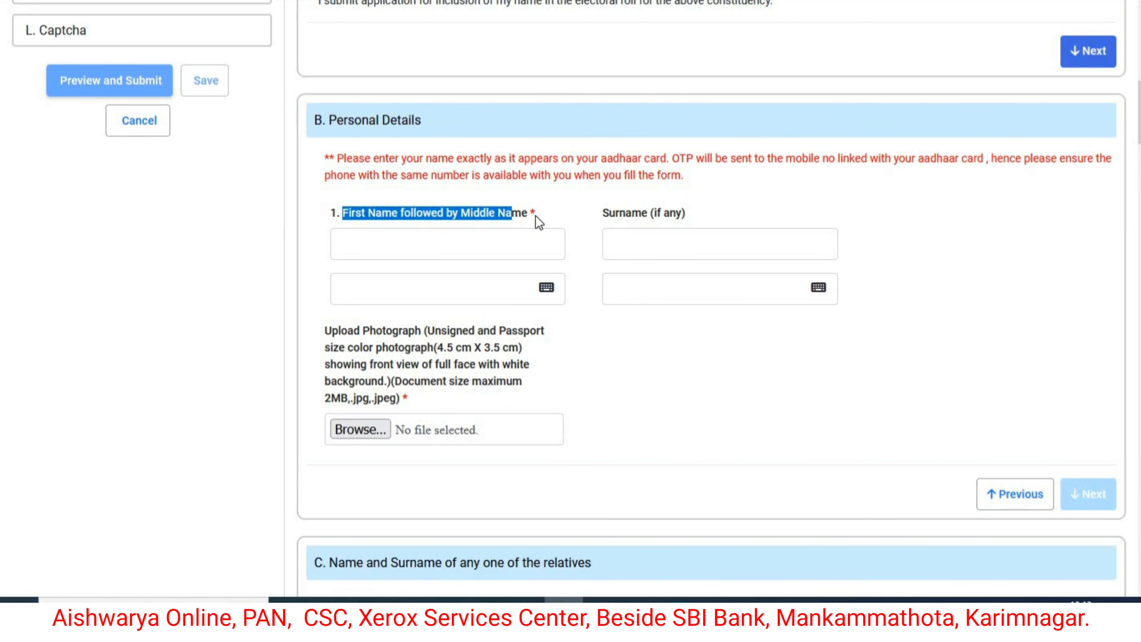
# Step: Enter the applicant's first name in capitals, letting the Telugu version auto-fill
pyautogui.click(504, 233)
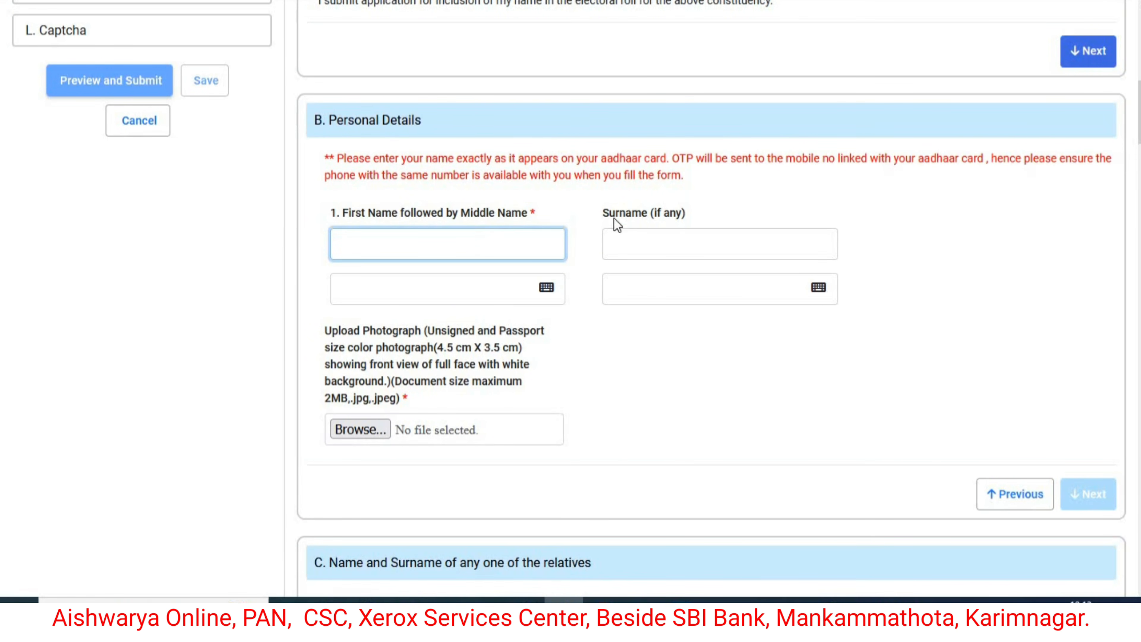
pyautogui.moveTo(683, 215); pyautogui.dragTo(603, 214)
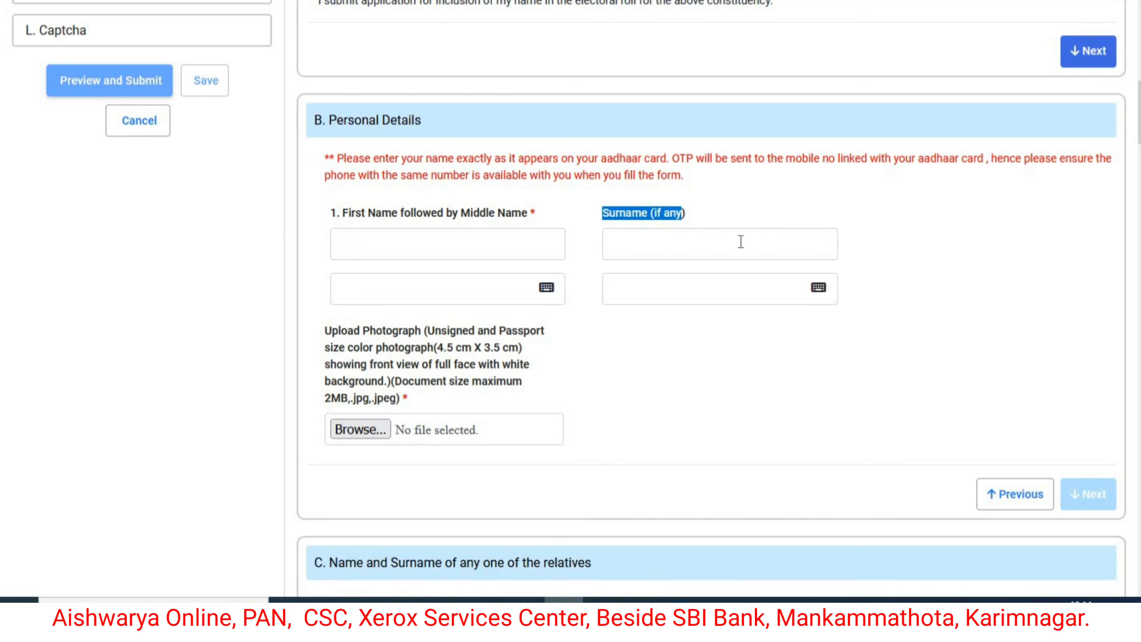
pyautogui.click(680, 279)
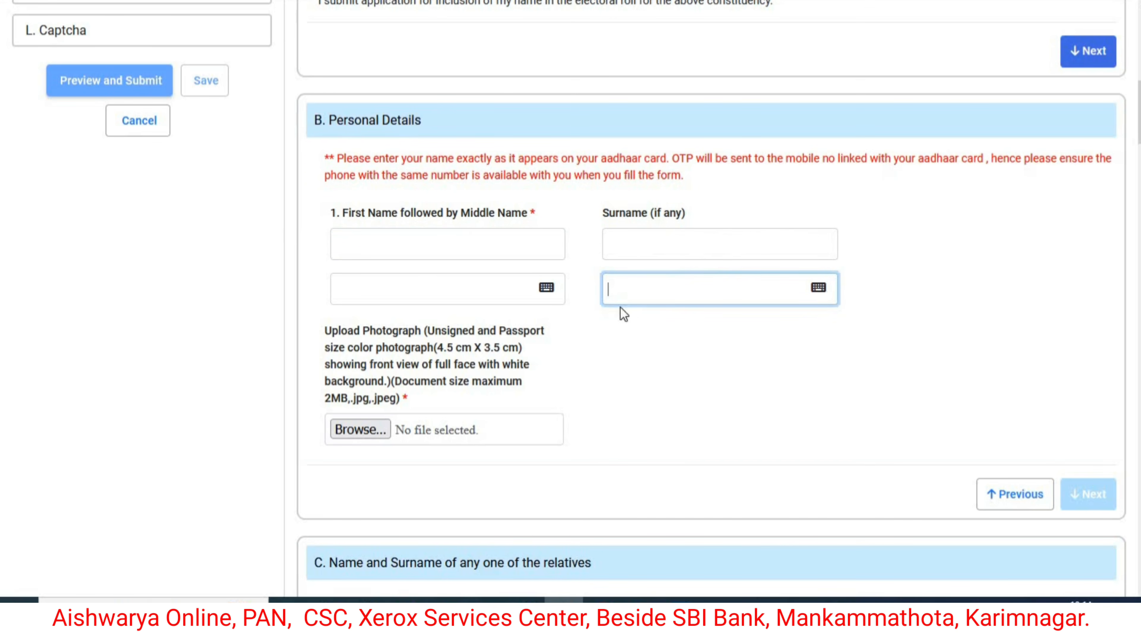
pyautogui.click(430, 249)
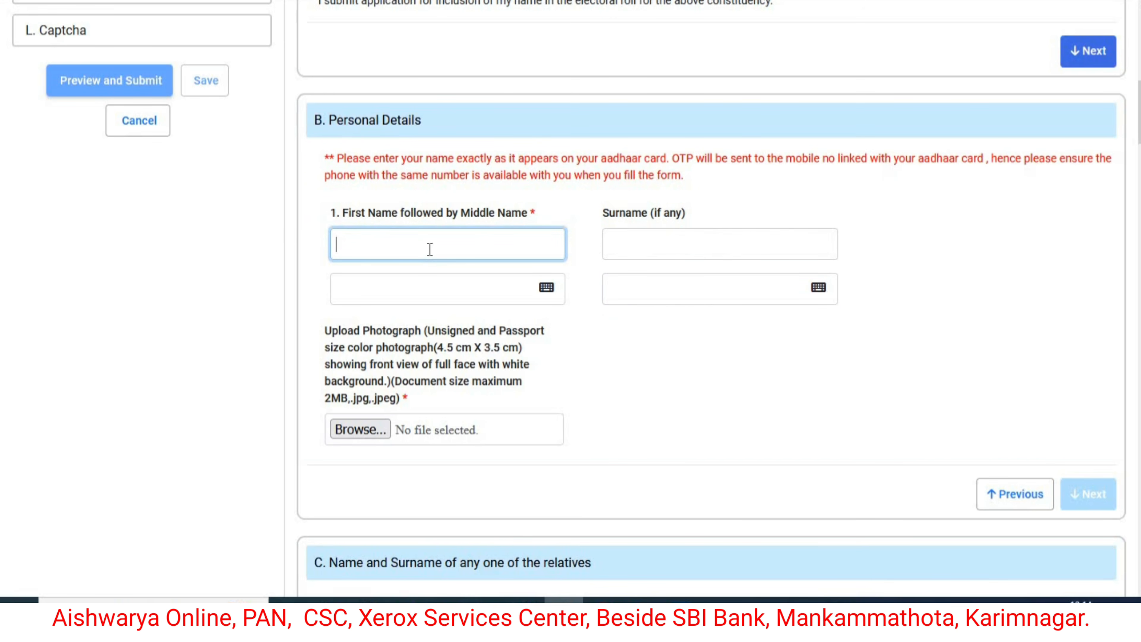
pyautogui.write('kuma')
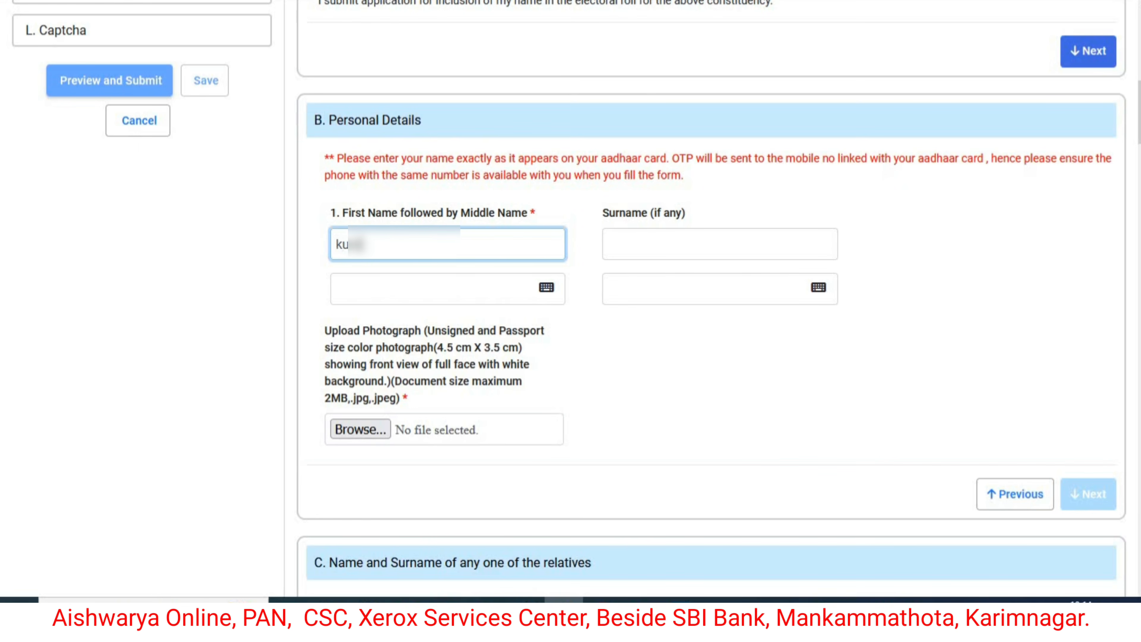
pyautogui.press('BackSpace')
pyautogui.press('BackSpace')
pyautogui.press('BackSpace')
pyautogui.press('BackSpace')
pyautogui.write('KUM[blurred]')
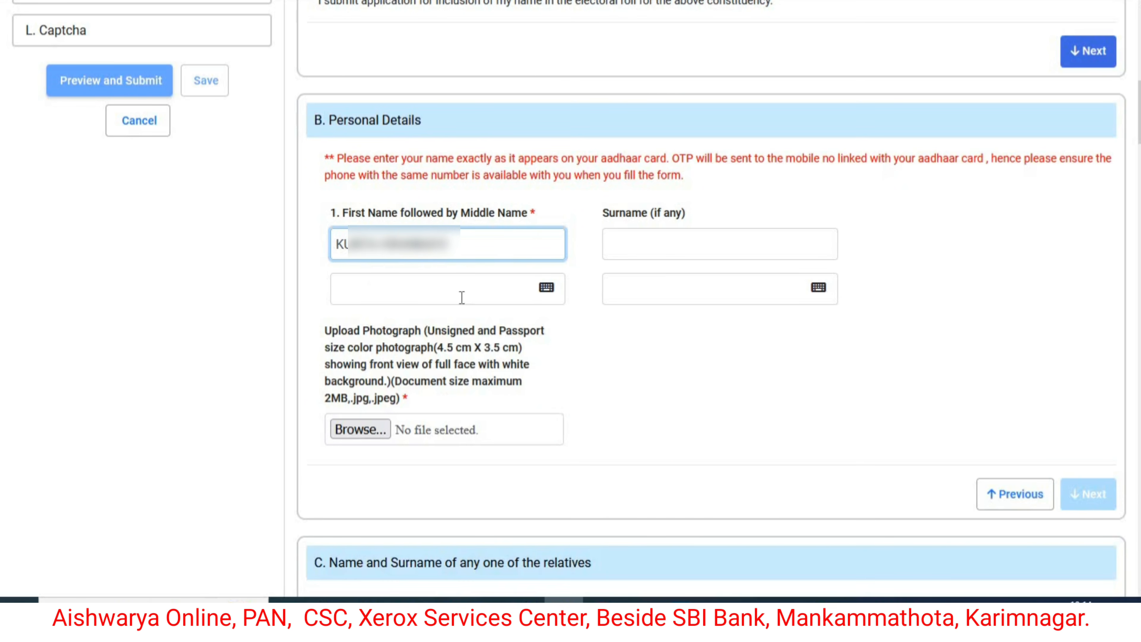
pyautogui.press('Tab')
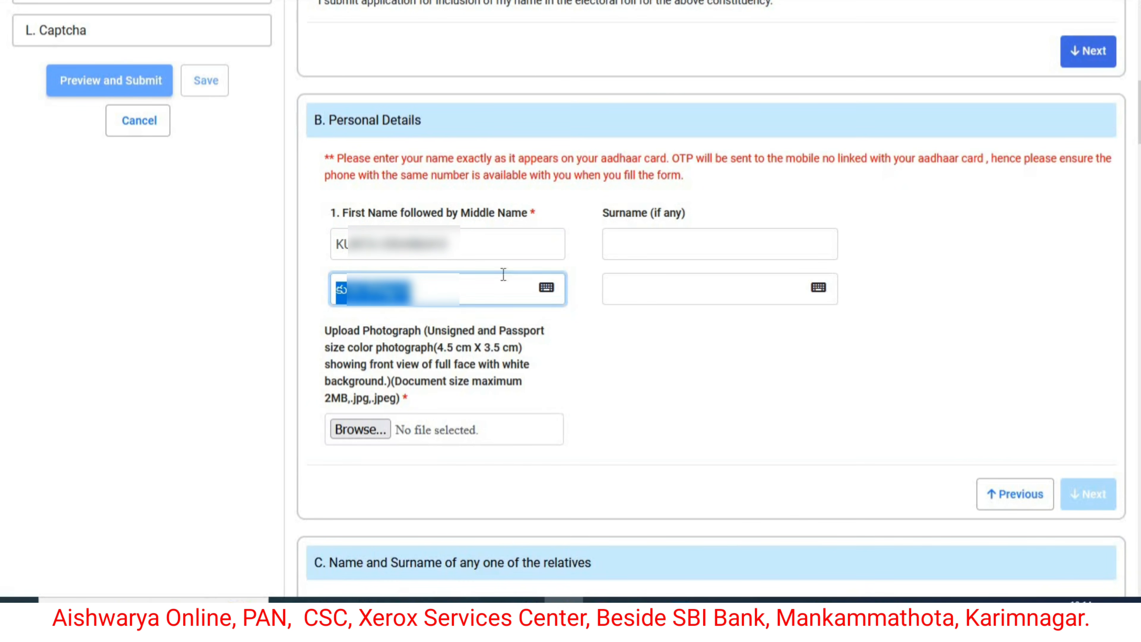
pyautogui.press('Tab')
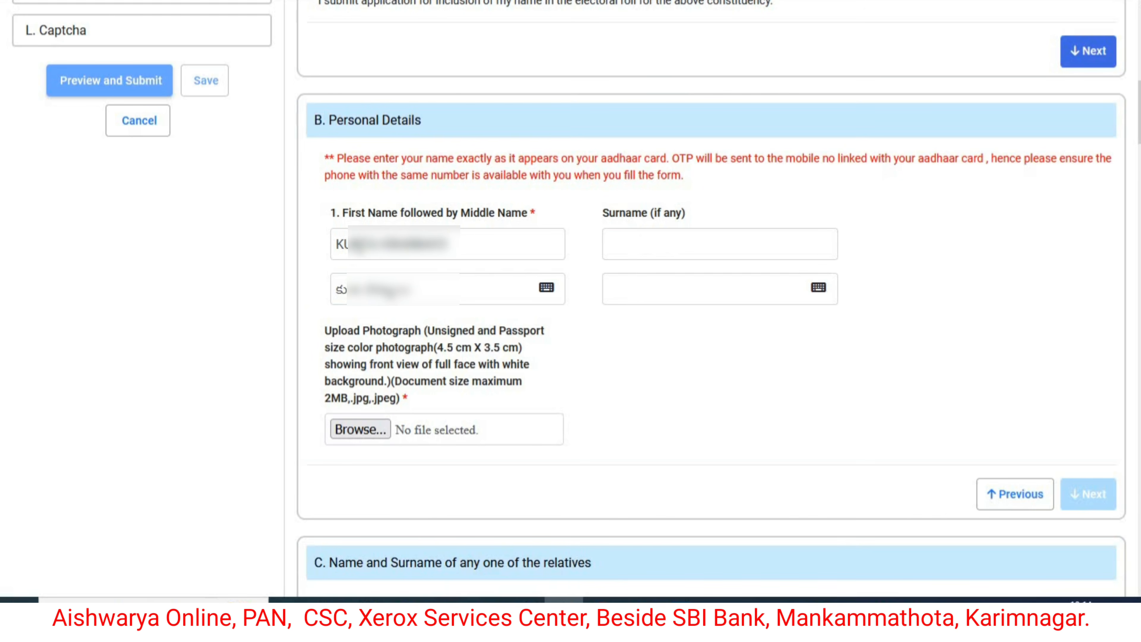
# Step: Upload the applicant's photo and save the cropped image to the form
pyautogui.moveTo(326, 335); pyautogui.dragTo(511, 335)
pyautogui.click(359, 428)
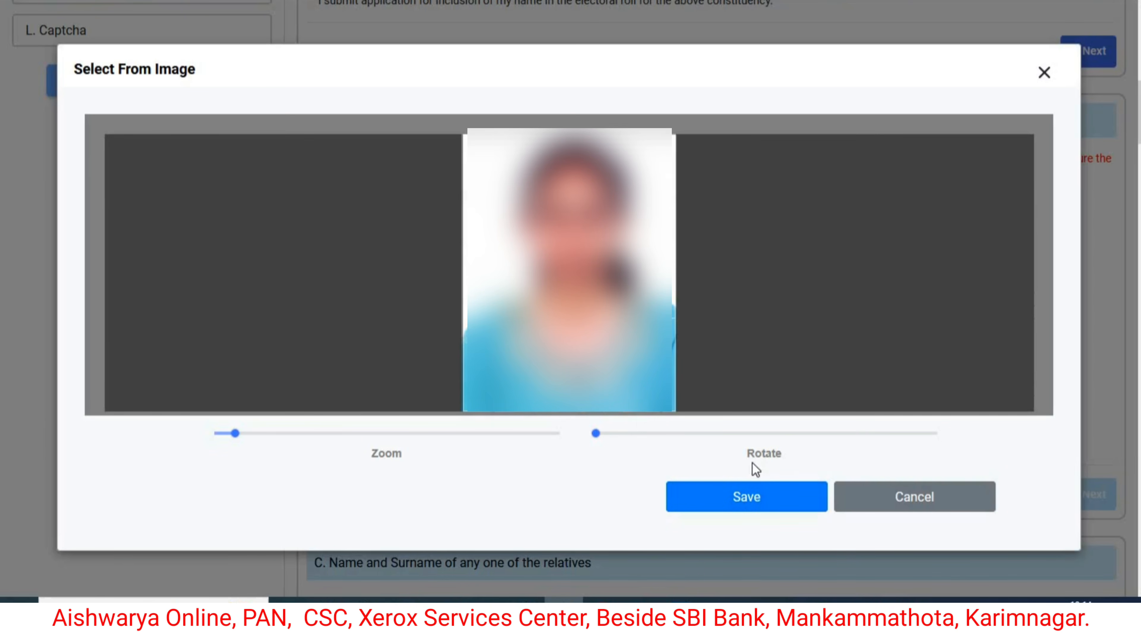
pyautogui.doubleClick(804, 458)
pyautogui.doubleClick(427, 457)
pyautogui.doubleClick(807, 454)
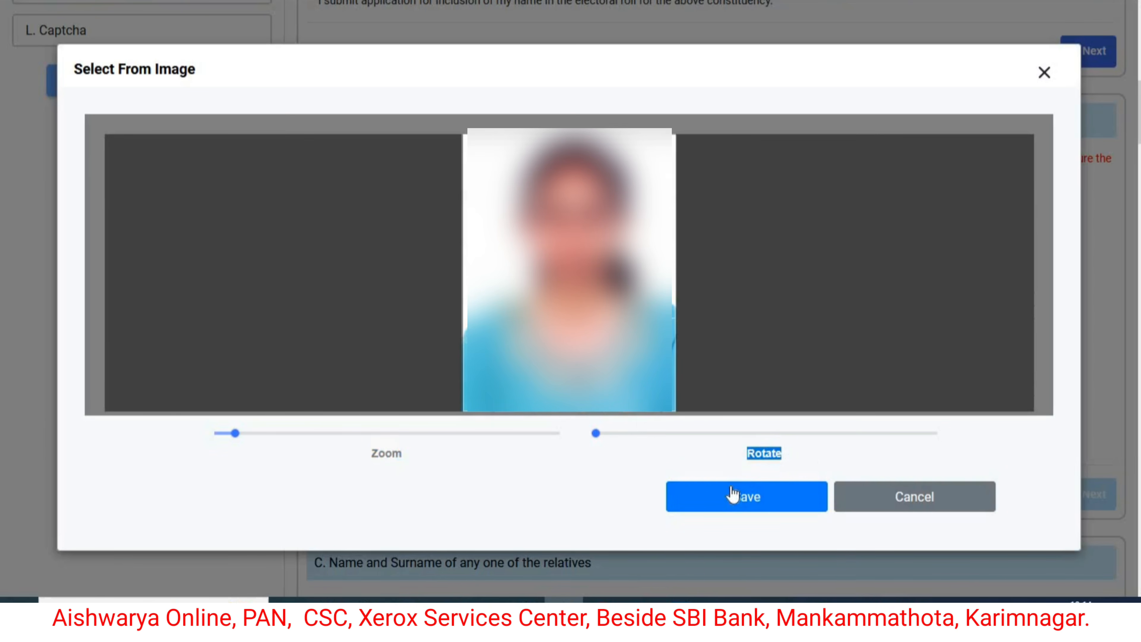
pyautogui.click(585, 459)
pyautogui.click(753, 500)
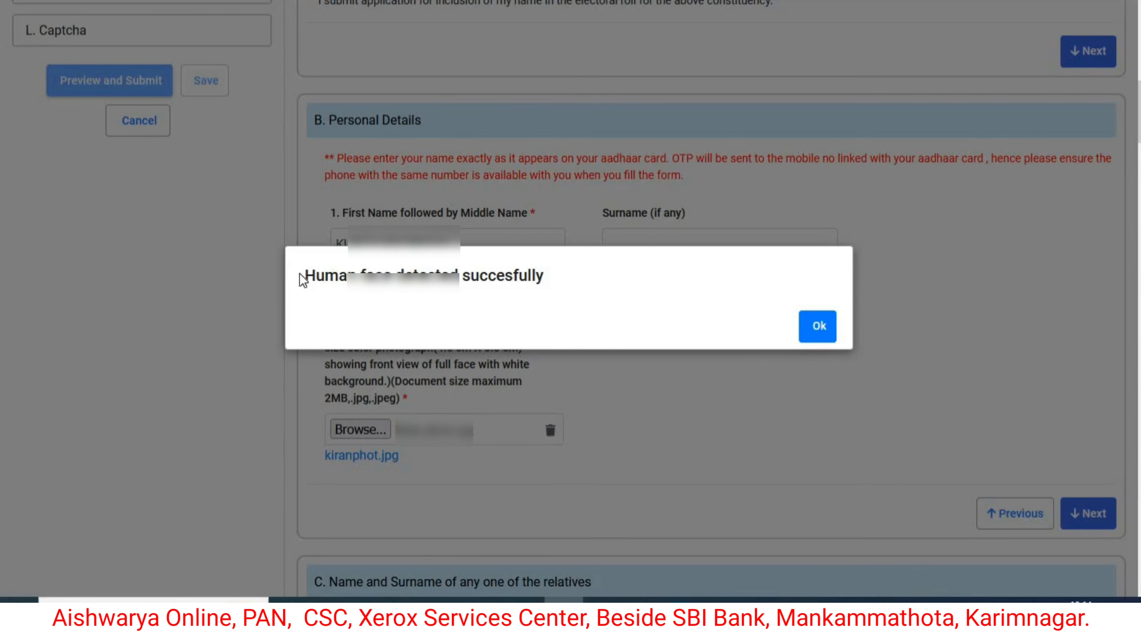
# Step: Acknowledge the face detection success message and proceed to the relatives section
pyautogui.moveTo(300, 276); pyautogui.dragTo(543, 284)
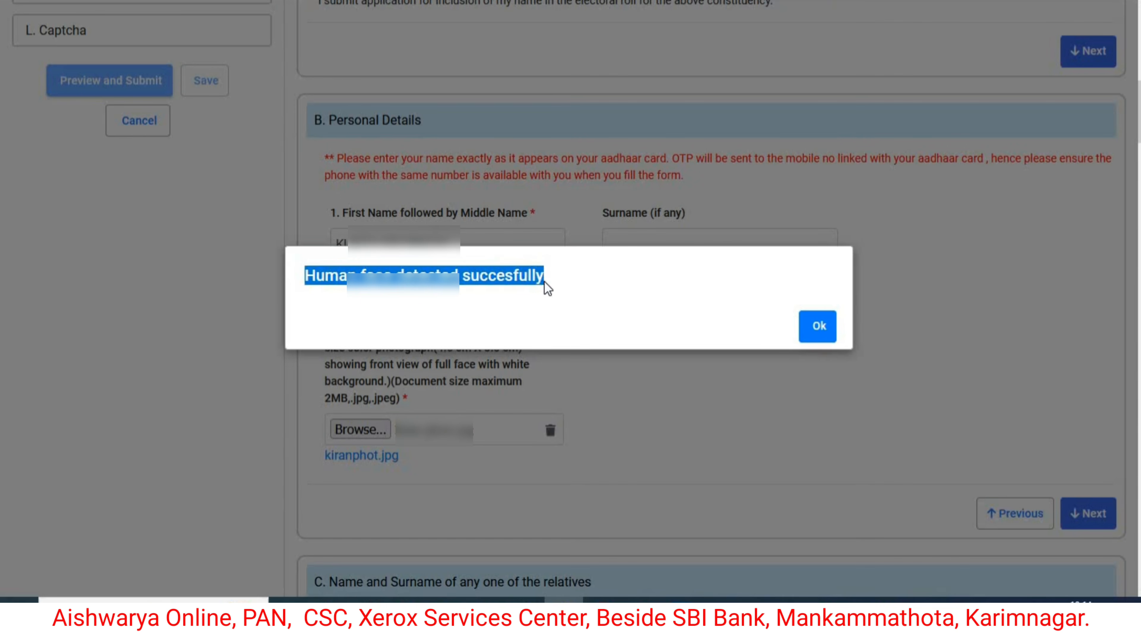
pyautogui.moveTo(326, 275); pyautogui.dragTo(568, 288)
pyautogui.click(837, 331)
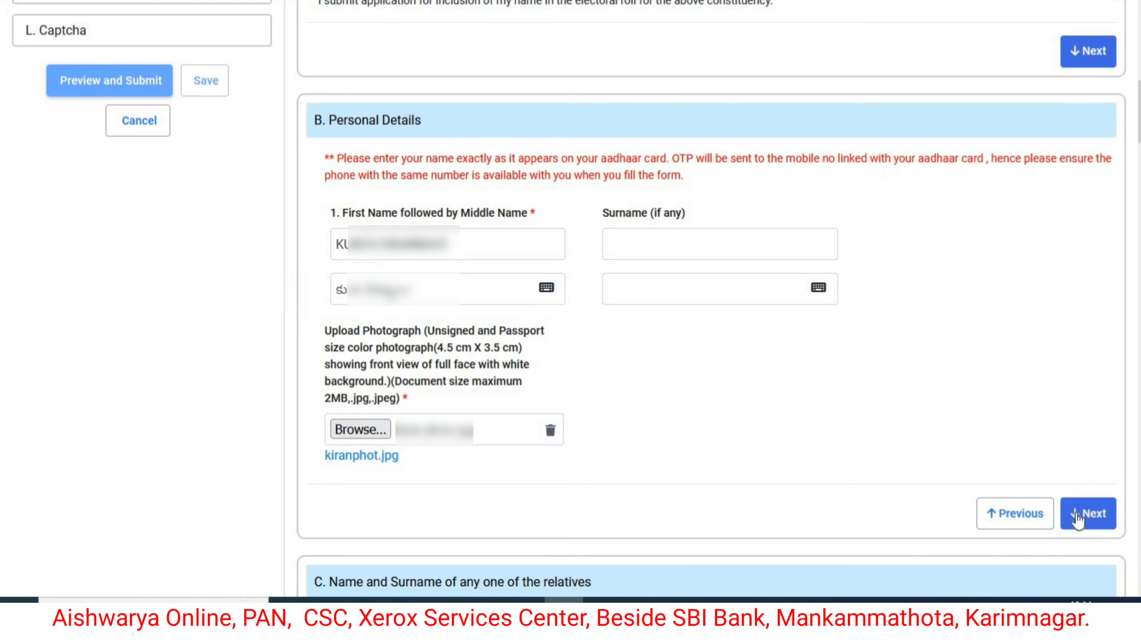
pyautogui.click(1085, 517)
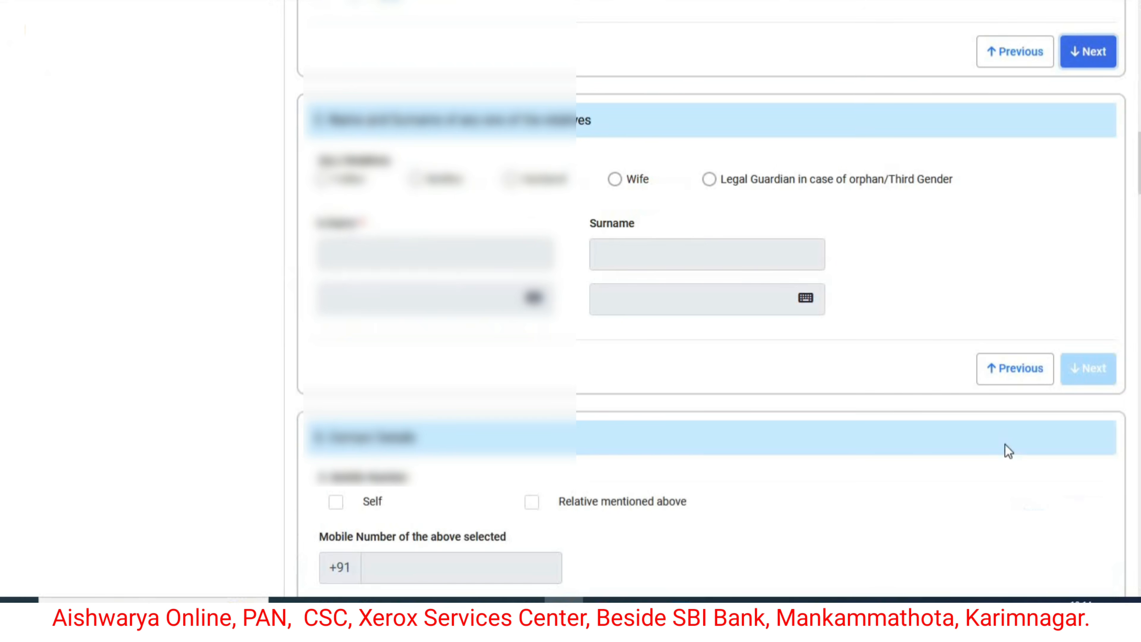
# Step: Select Father as the relative type after trying the other options
pyautogui.moveTo(335, 126); pyautogui.dragTo(579, 122)
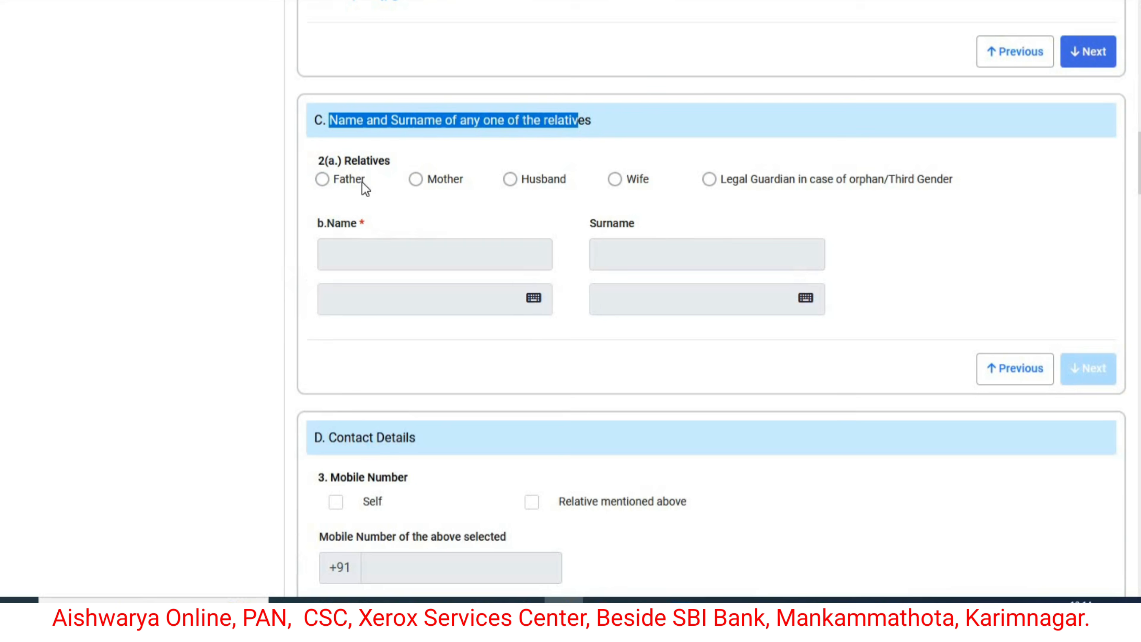
pyautogui.click(322, 183)
pyautogui.click(451, 184)
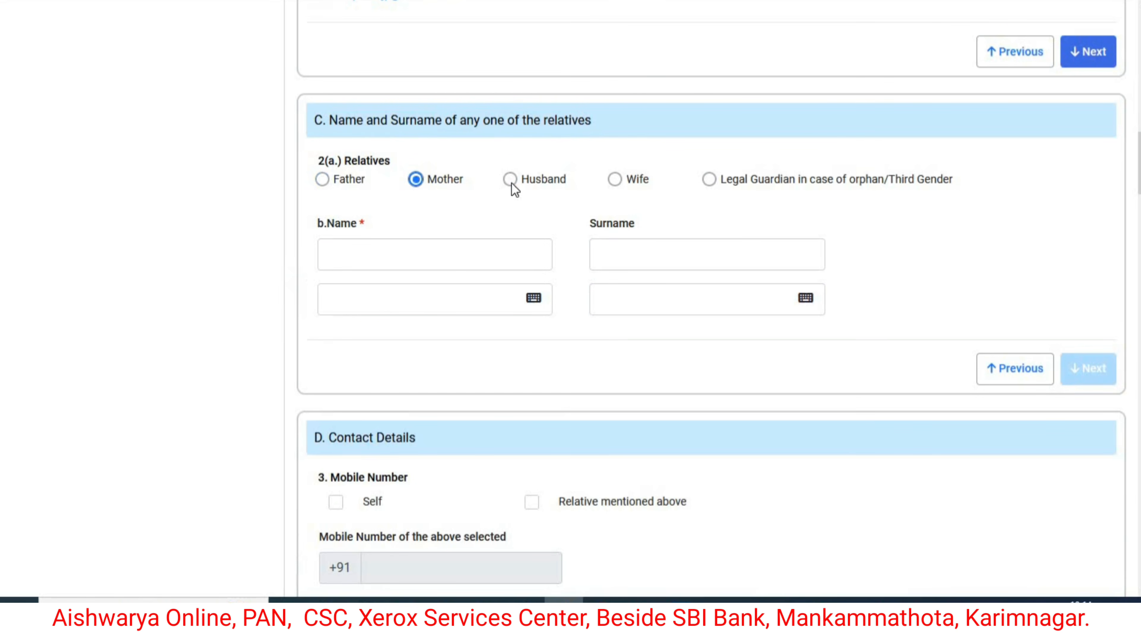
pyautogui.click(511, 181)
pyautogui.click(614, 180)
pyautogui.click(322, 181)
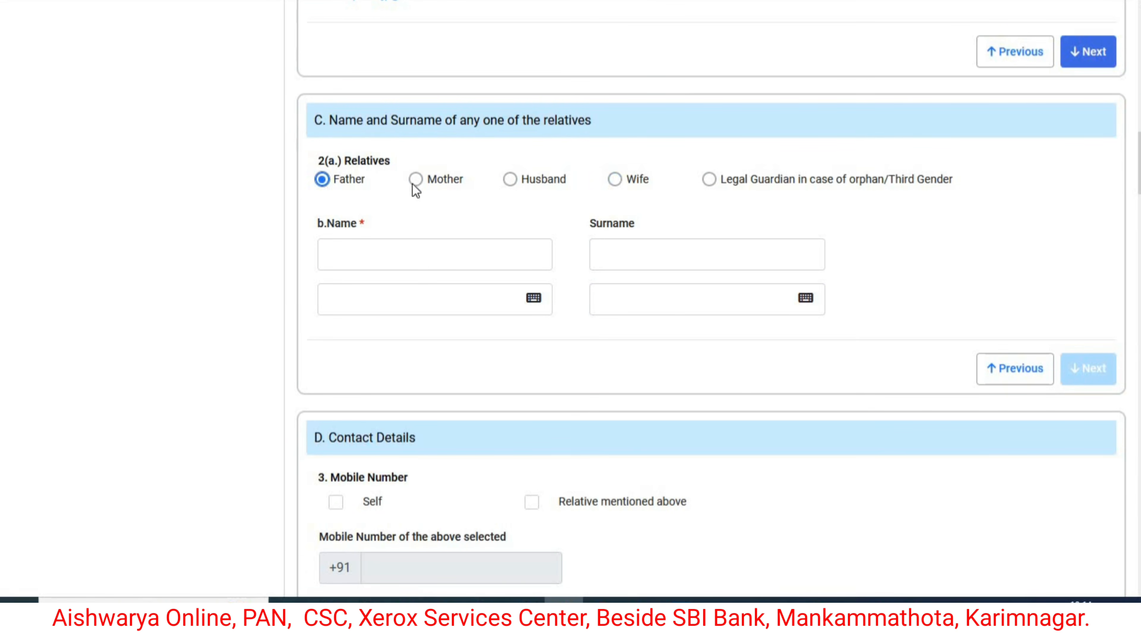
pyautogui.click(461, 184)
pyautogui.click(510, 180)
pyautogui.click(324, 182)
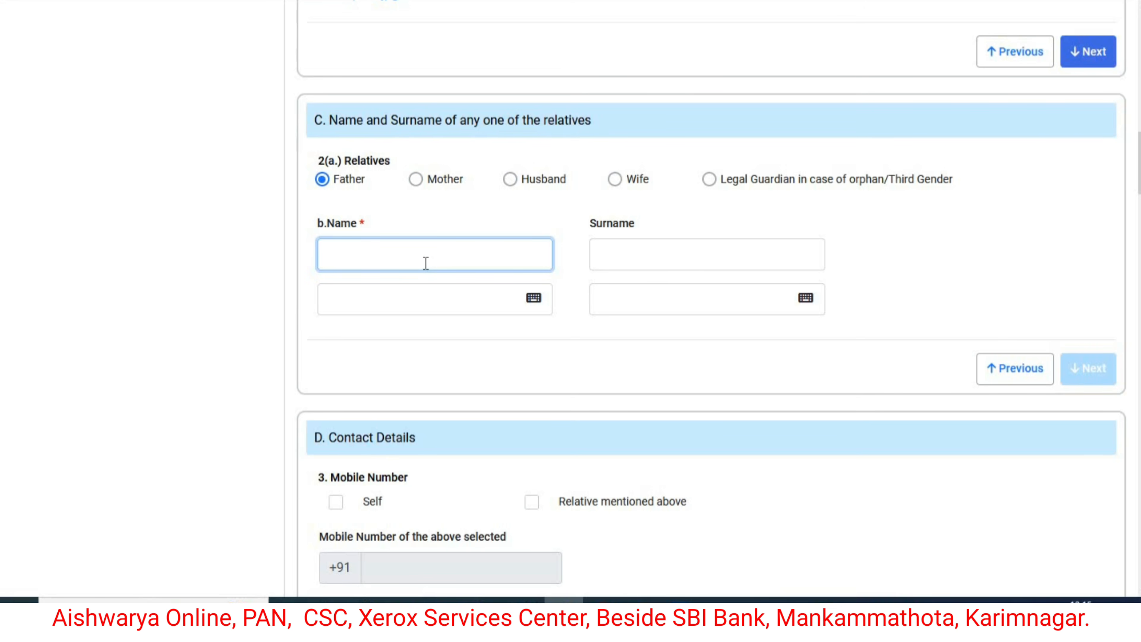
# Step: Enter the father's name so its Telugu version auto-fills
pyautogui.write('Krishna')
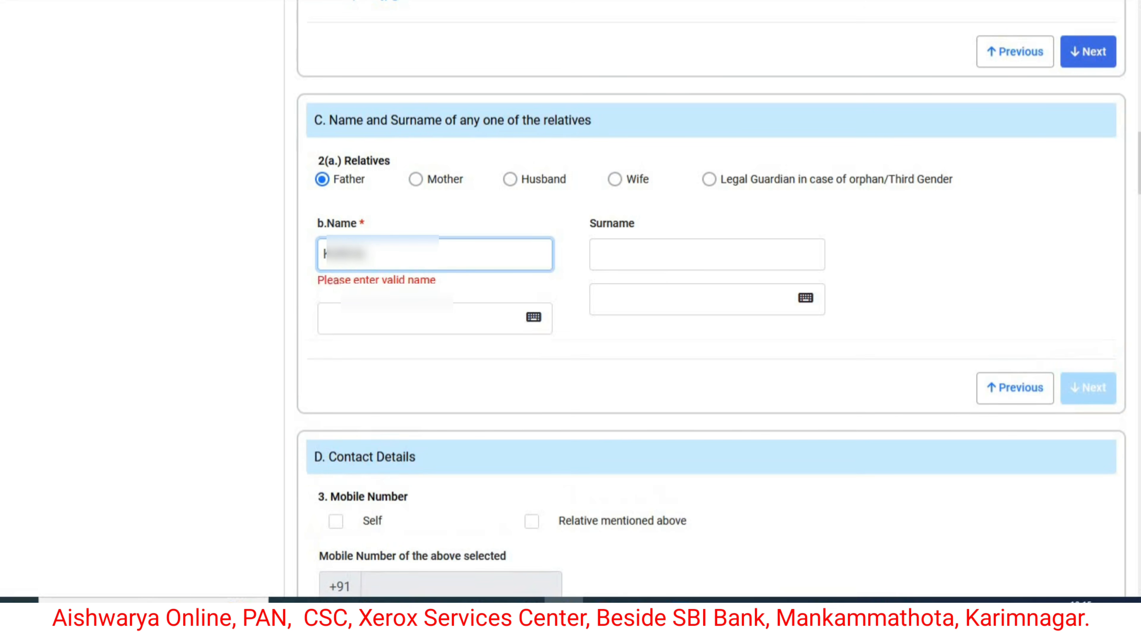
pyautogui.write('...R')
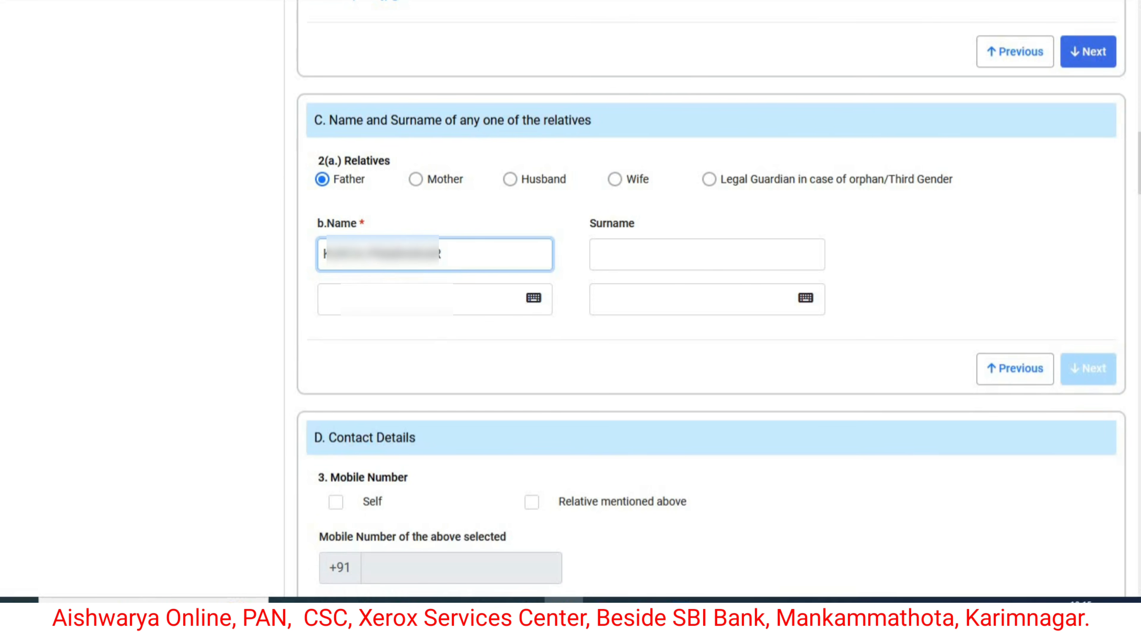
pyautogui.press('Tab')
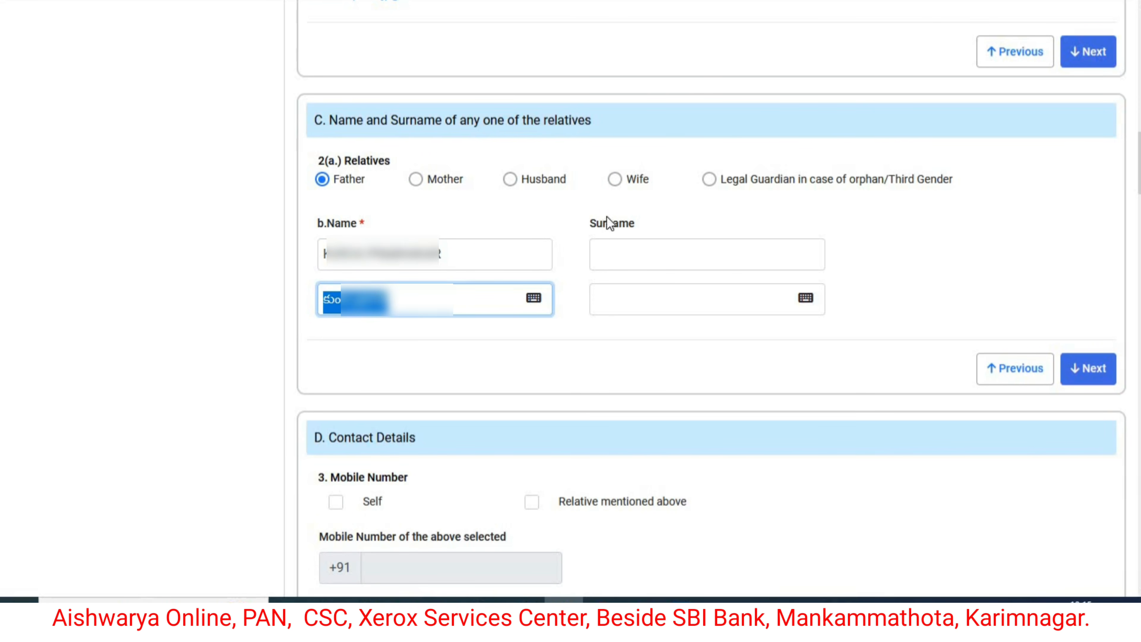
pyautogui.click(485, 334)
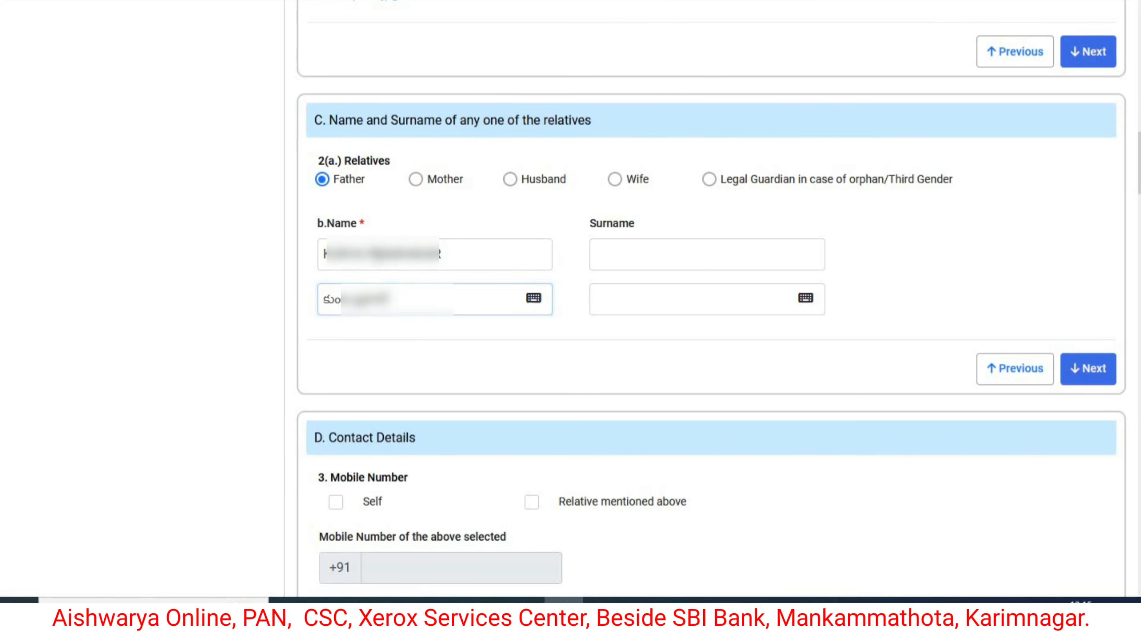
pyautogui.moveTo(325, 257); pyautogui.dragTo(445, 257)
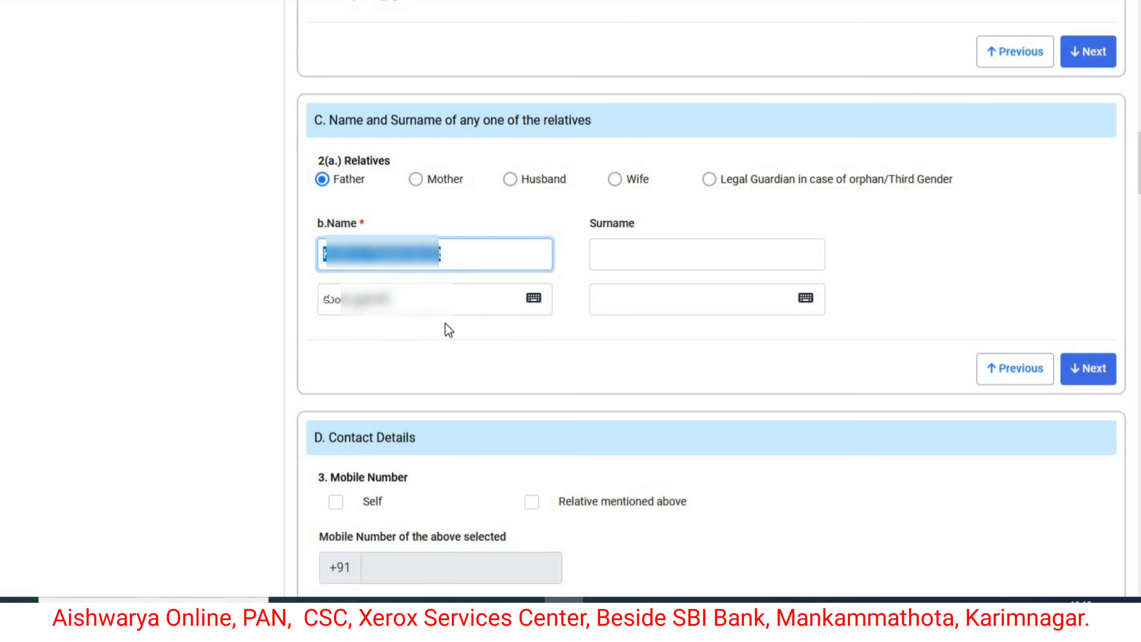
# Step: Advance to Contact Details and review the mobile number and email fields
pyautogui.click(1093, 369)
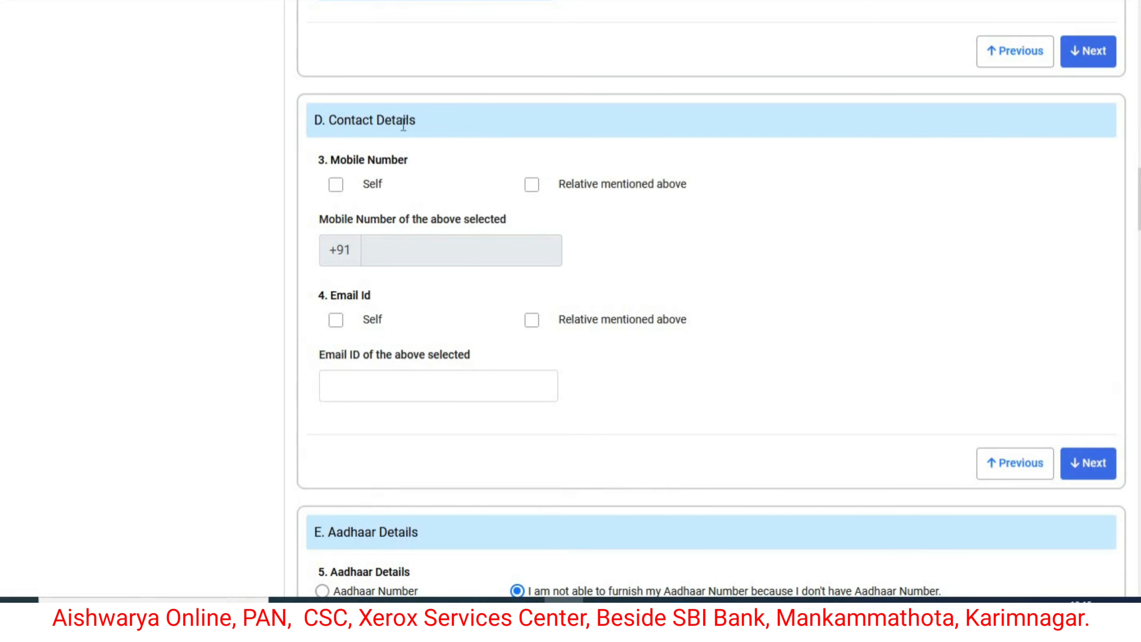
pyautogui.moveTo(325, 122); pyautogui.dragTo(415, 128)
pyautogui.moveTo(331, 164); pyautogui.dragTo(406, 174)
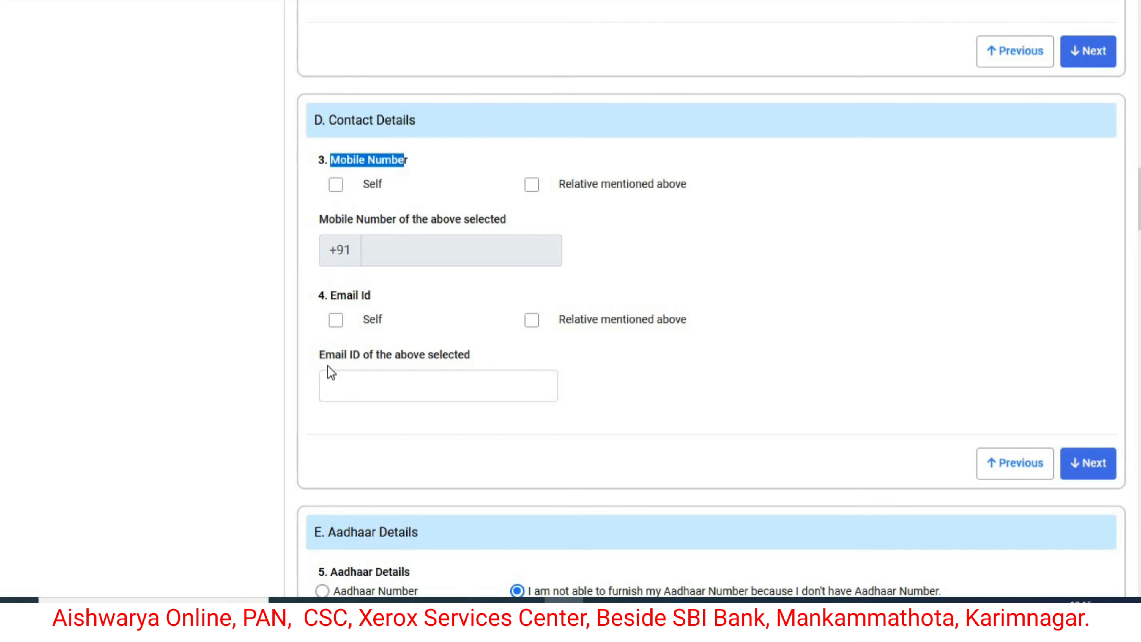
pyautogui.moveTo(320, 355); pyautogui.dragTo(470, 361)
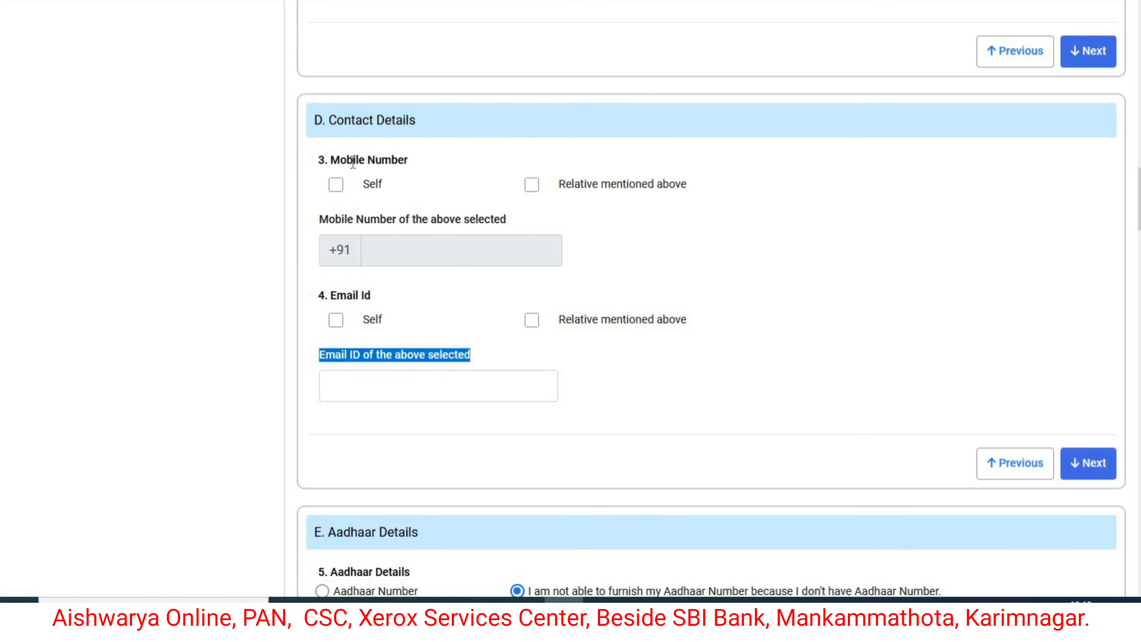
pyautogui.moveTo(340, 162); pyautogui.dragTo(408, 161)
pyautogui.moveTo(335, 355); pyautogui.dragTo(455, 356)
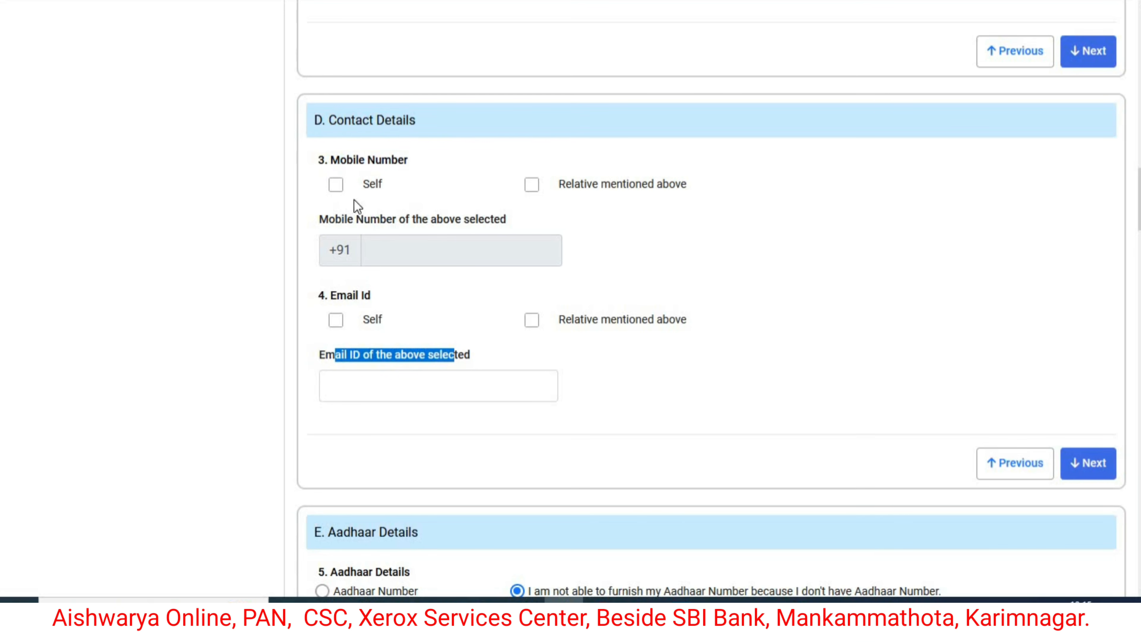
# Step: Mark the mobile number as Self, enter it, and continue to Aadhaar Details
pyautogui.click(336, 185)
pyautogui.click(405, 252)
pyautogui.write('9')
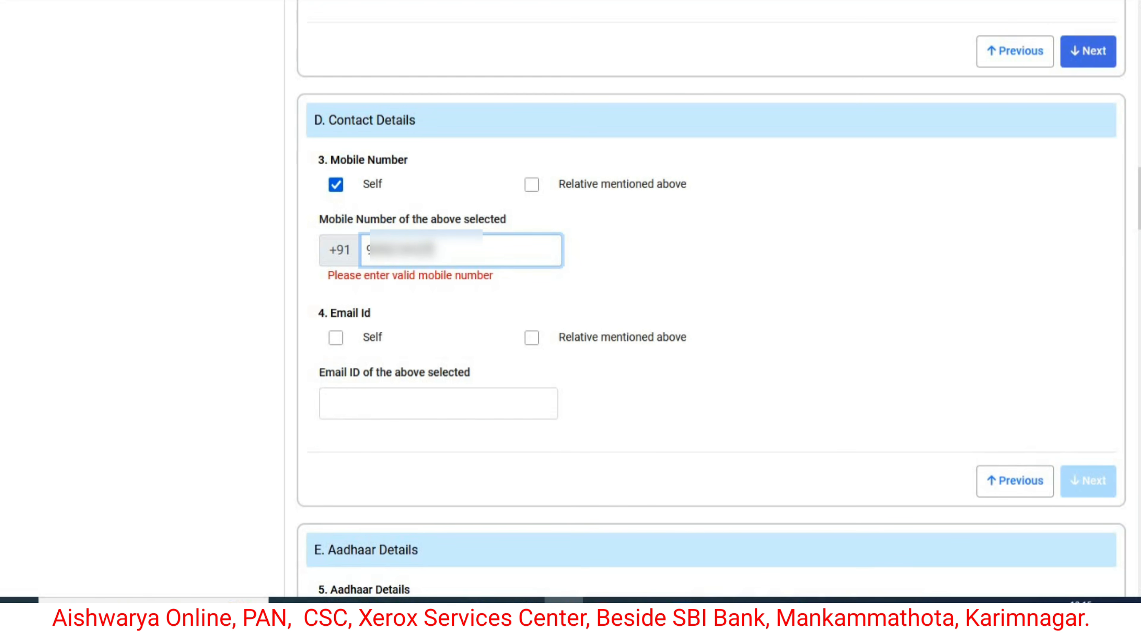
pyautogui.write('0')
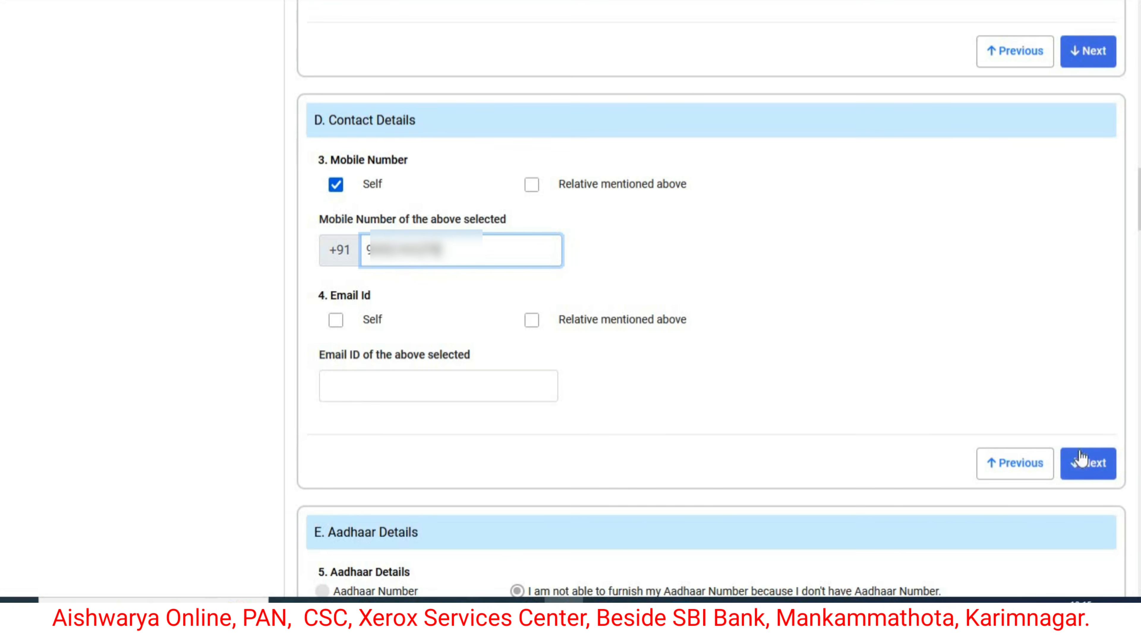
pyautogui.click(1090, 468)
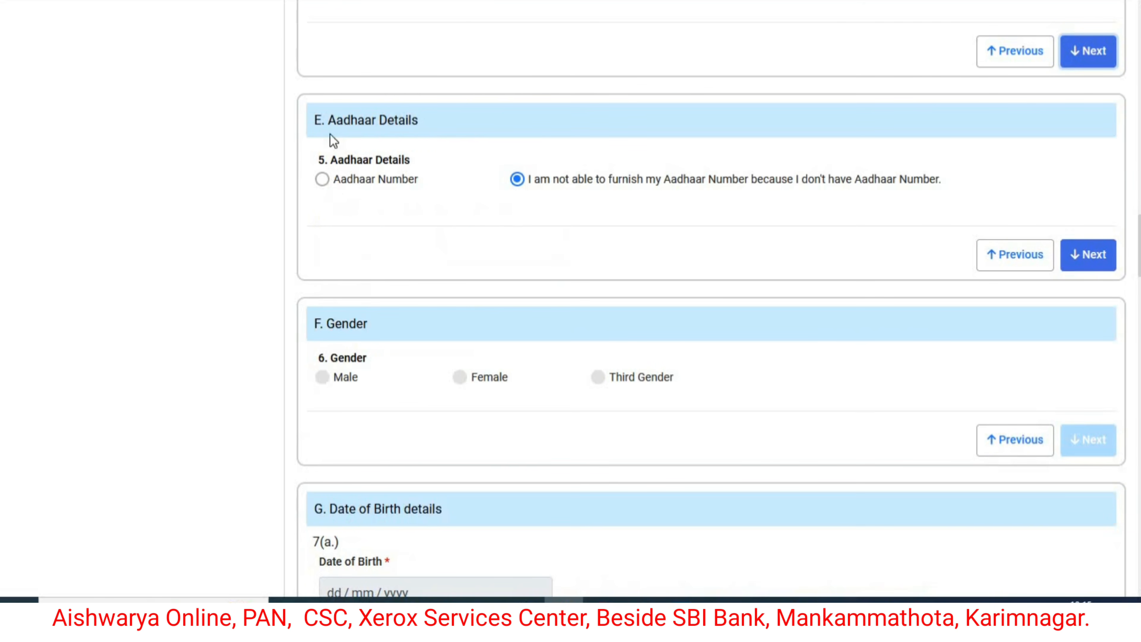
# Step: Choose the Aadhaar Number option, enter the applicant's Aadhaar number, and continue
pyautogui.tripleClick(402, 121)
pyautogui.moveTo(327, 119); pyautogui.dragTo(418, 143)
pyautogui.moveTo(317, 120); pyautogui.dragTo(418, 120)
pyautogui.click(324, 120)
pyautogui.click(322, 180)
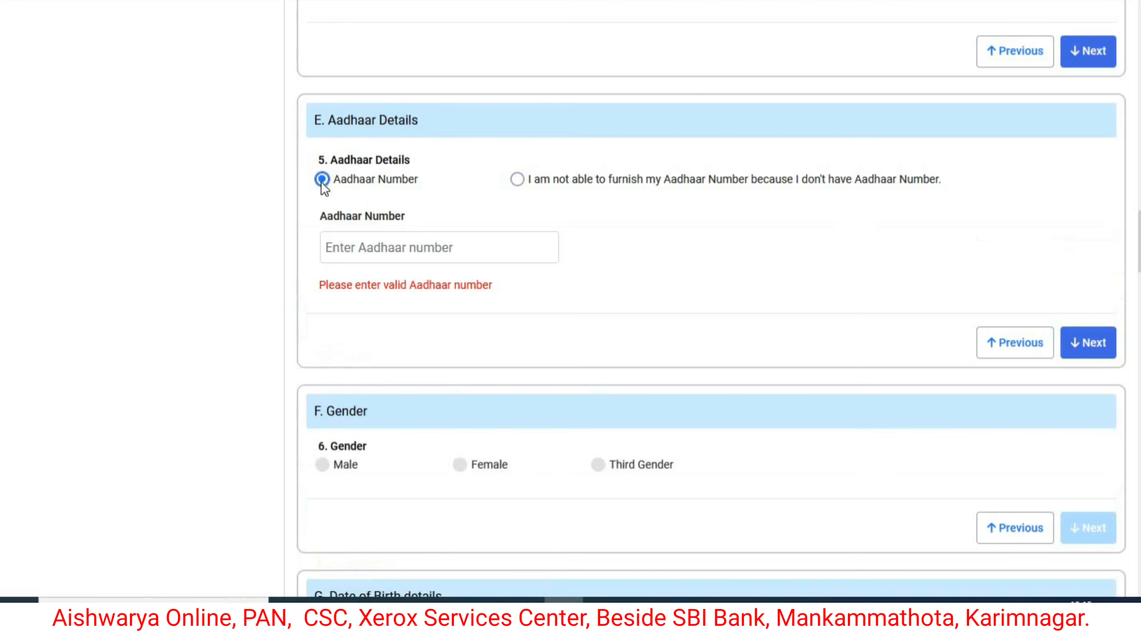
pyautogui.click(377, 244)
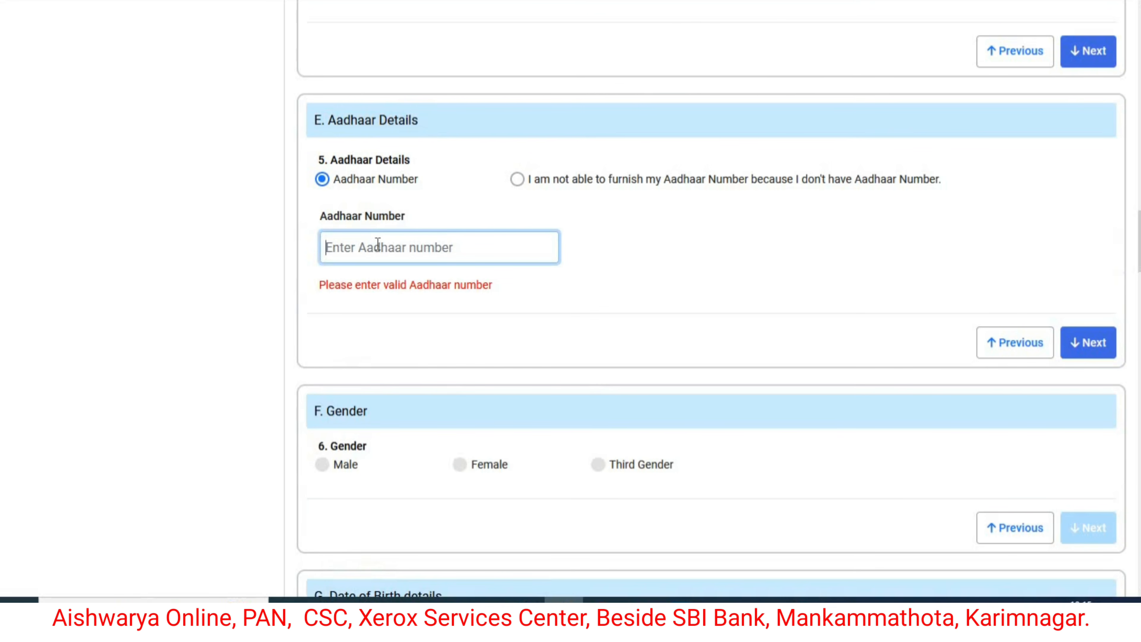
pyautogui.write('*')
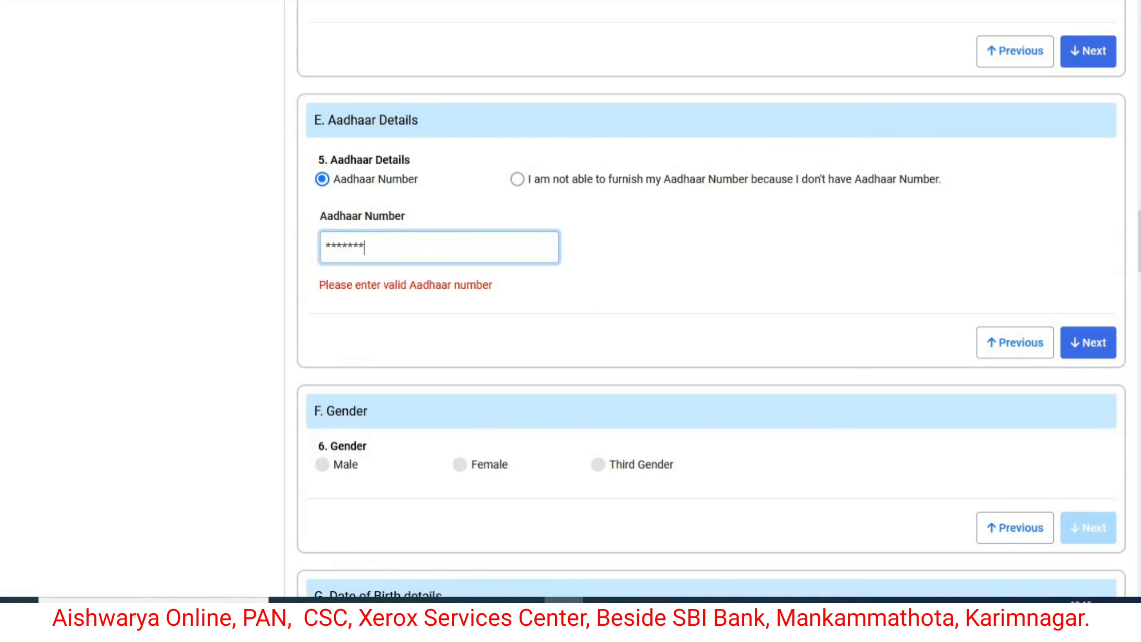
pyautogui.write('***********')
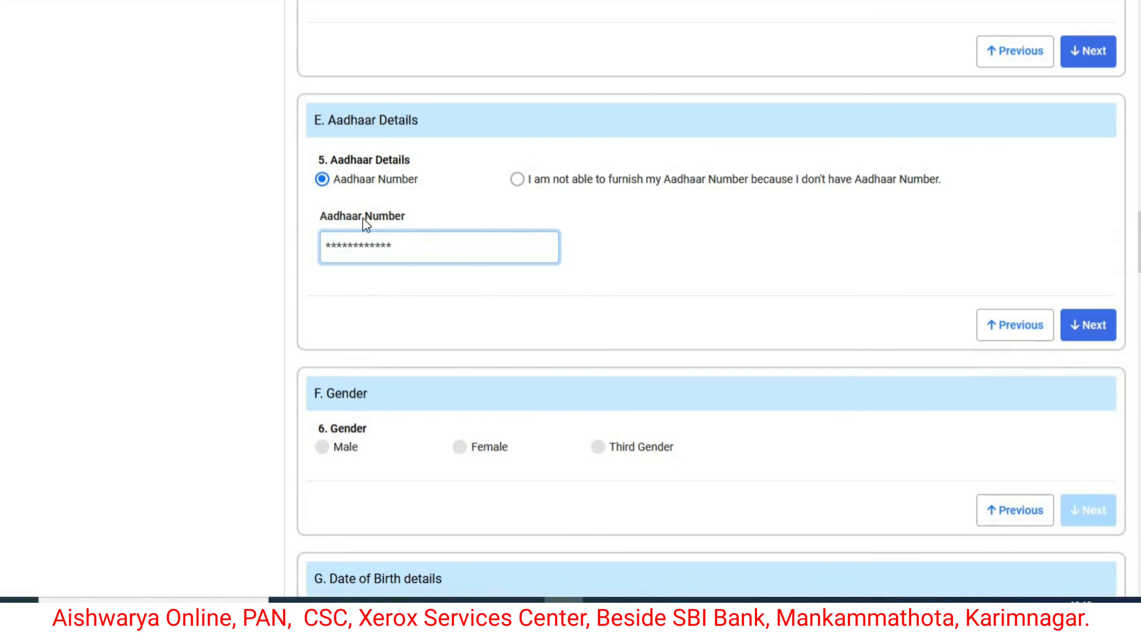
pyautogui.moveTo(320, 217); pyautogui.dragTo(401, 218)
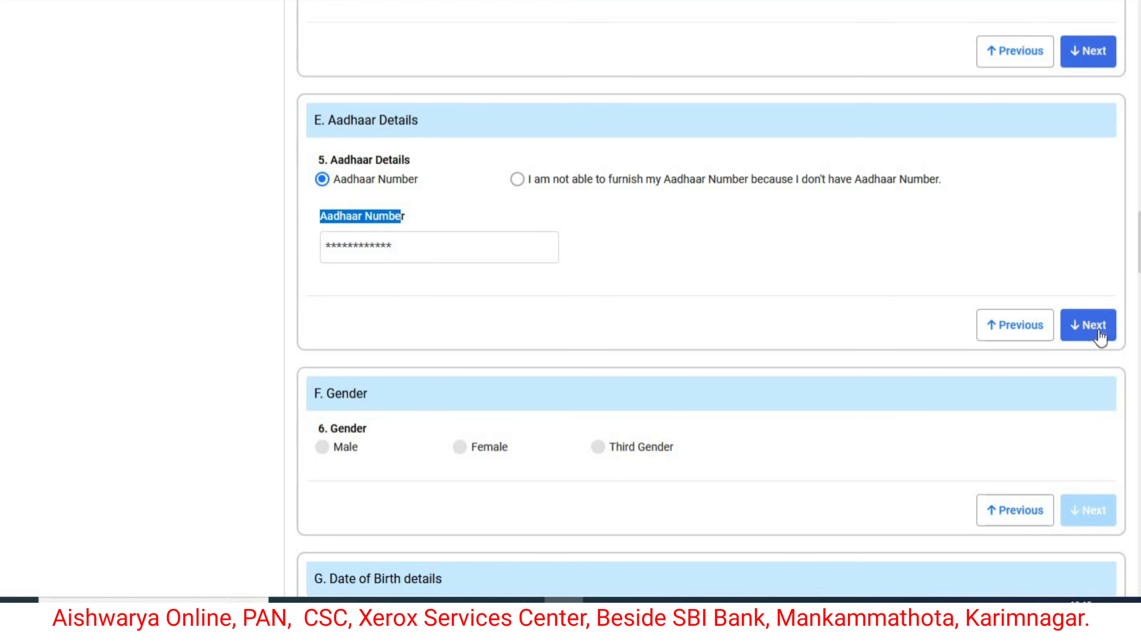
pyautogui.click(1075, 335)
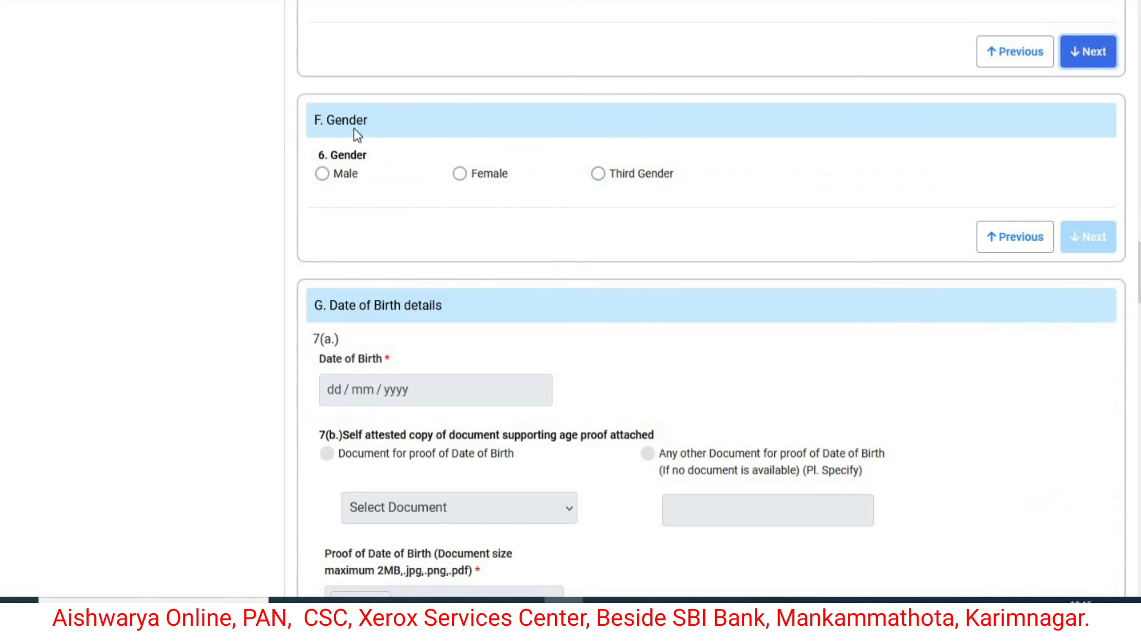
# Step: Set the gender to Female and continue to Date of Birth
pyautogui.doubleClick(382, 124)
pyautogui.click(322, 175)
pyautogui.click(462, 176)
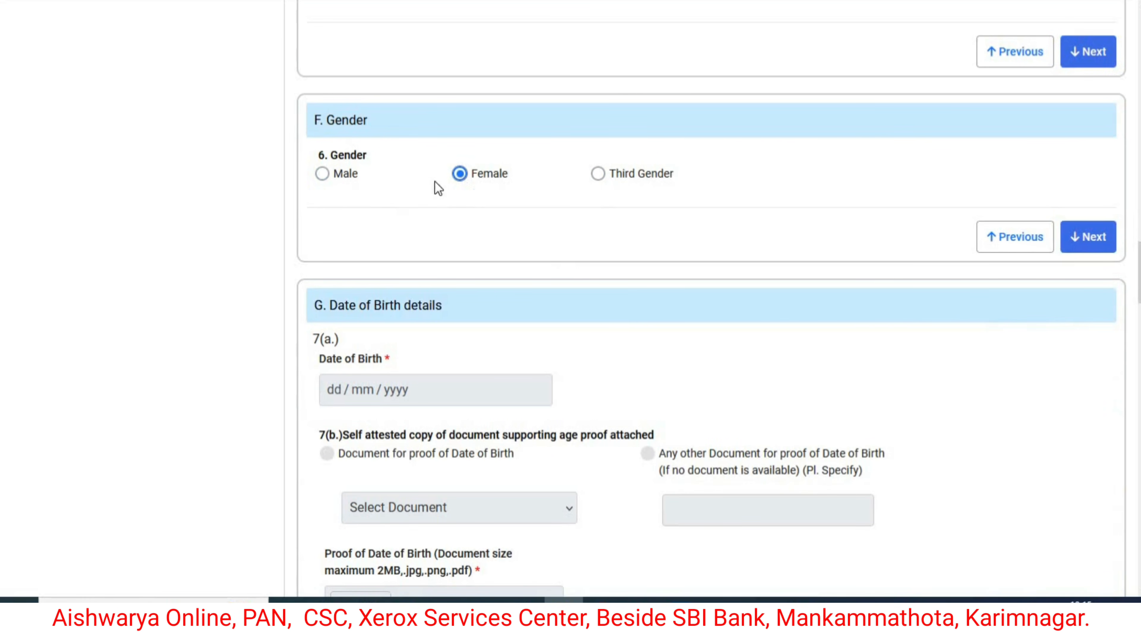
pyautogui.click(322, 176)
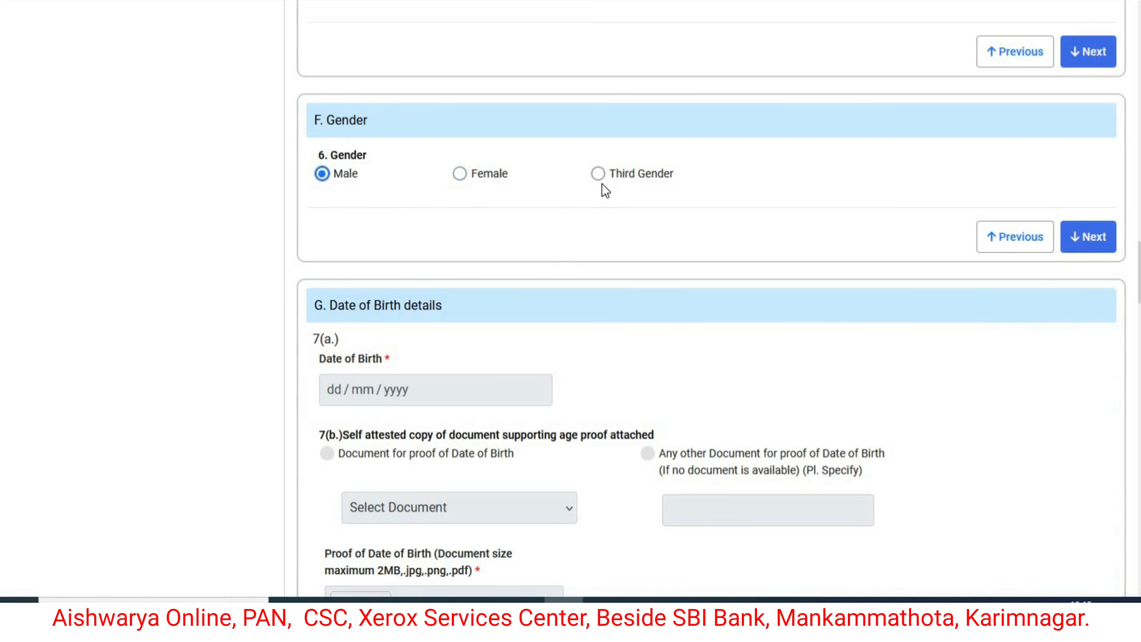
pyautogui.click(459, 174)
pyautogui.click(459, 174)
pyautogui.click(1107, 245)
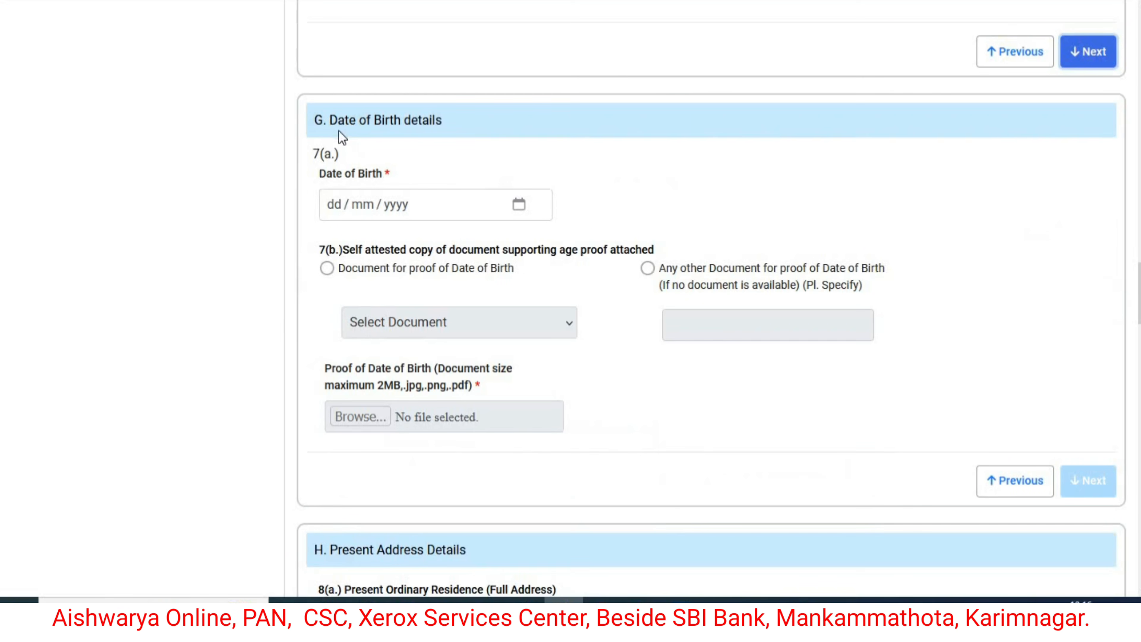
# Step: Enter the applicant's date of birth
pyautogui.moveTo(328, 120)
pyautogui.mouseDown()
pyautogui.moveTo(468, 120)
pyautogui.moveTo(466, 158)
pyautogui.moveTo(322, 118)
pyautogui.mouseUp()
pyautogui.moveTo(432, 115); pyautogui.dragTo(444, 119)
pyautogui.moveTo(318, 118); pyautogui.dragTo(419, 120)
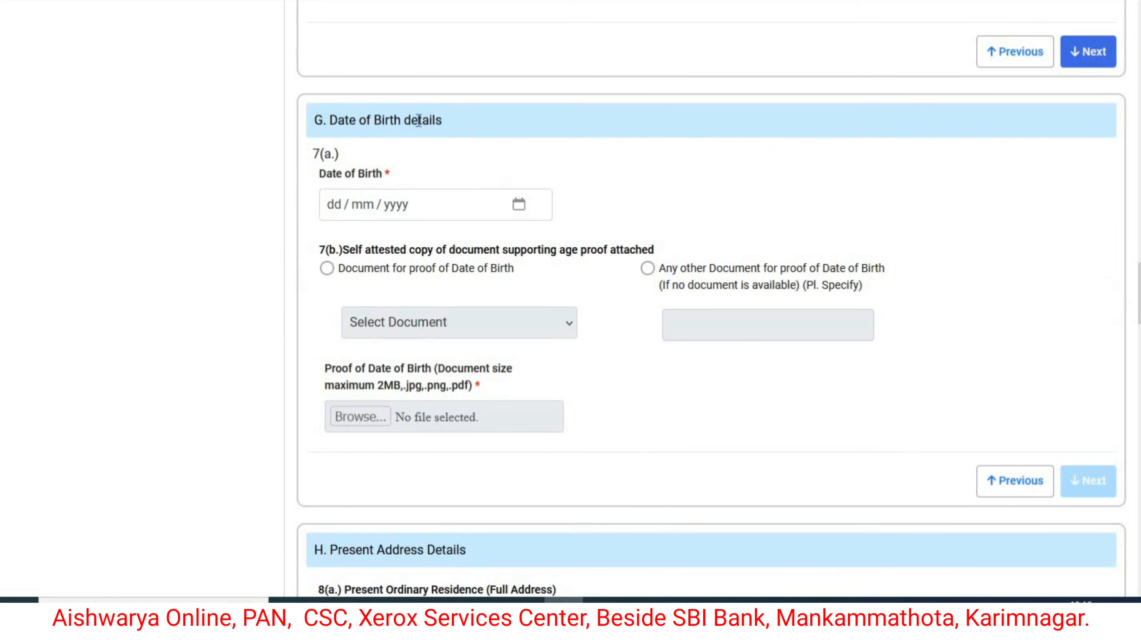
pyautogui.click(331, 209)
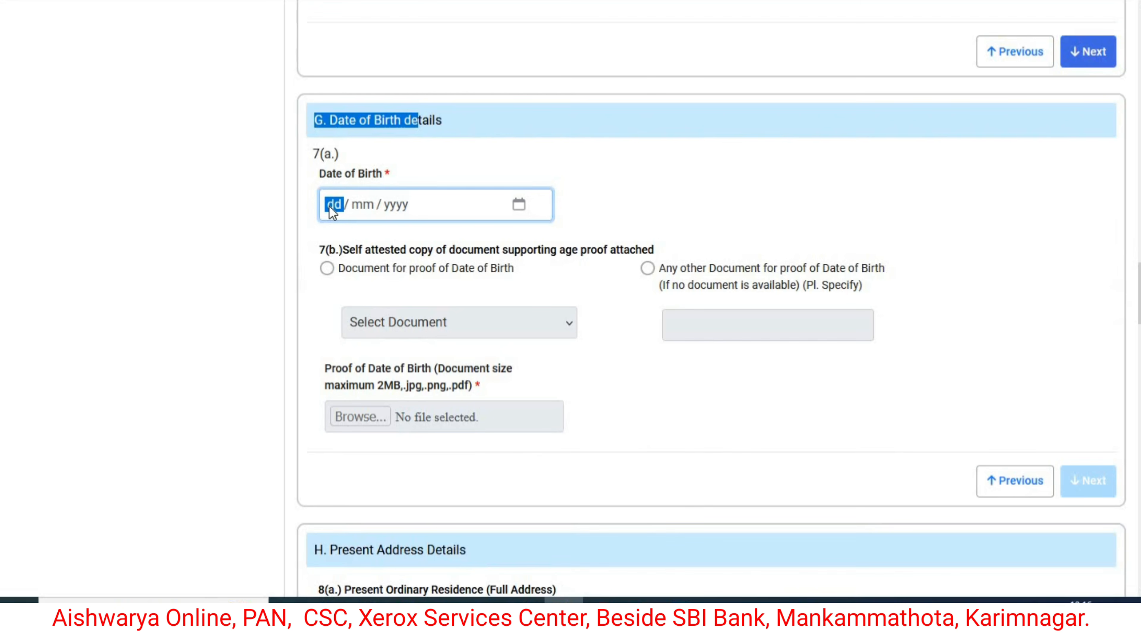
pyautogui.write('0101')
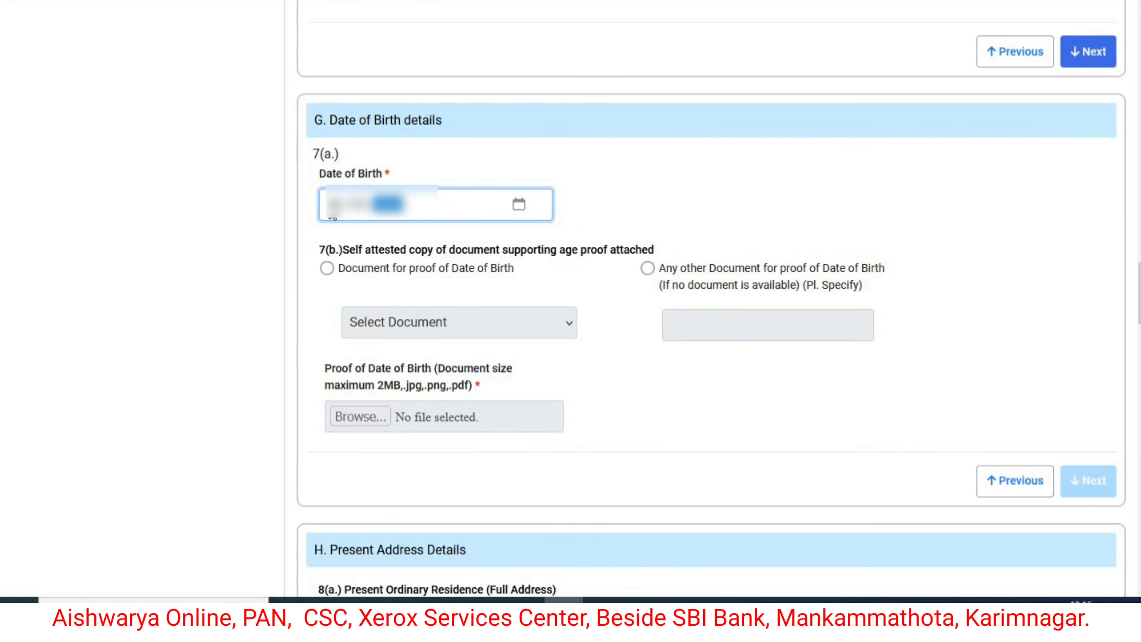
pyautogui.write('2')
# Step: Choose a listed document as age proof and select Aadhaar Card
pyautogui.moveTo(332, 252); pyautogui.dragTo(384, 265)
pyautogui.click(383, 284)
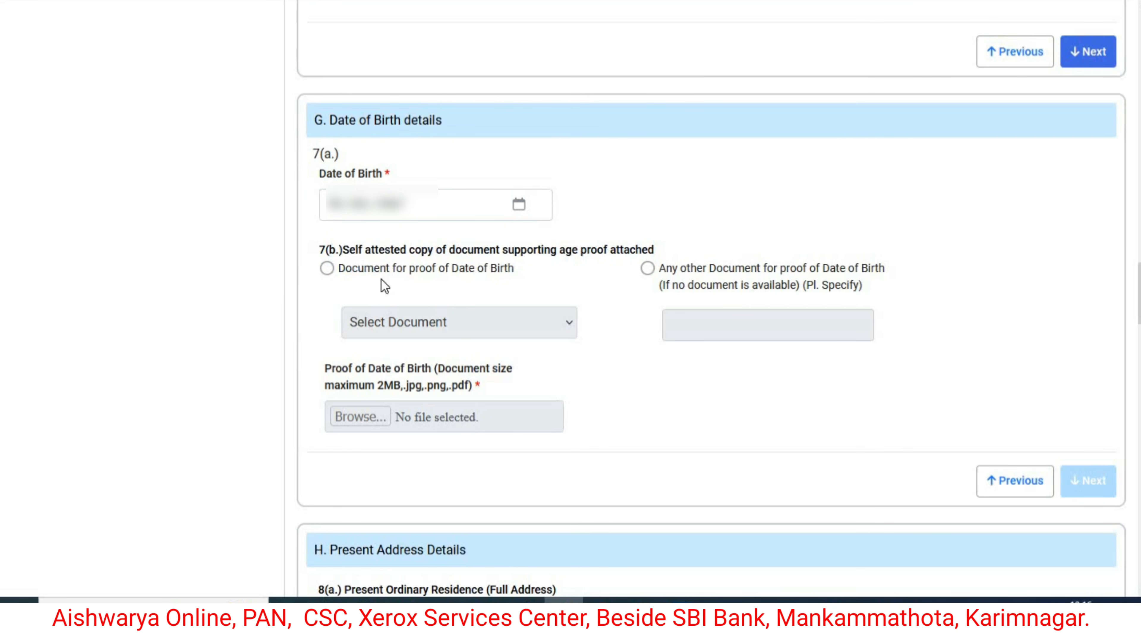
pyautogui.click(328, 269)
pyautogui.click(413, 321)
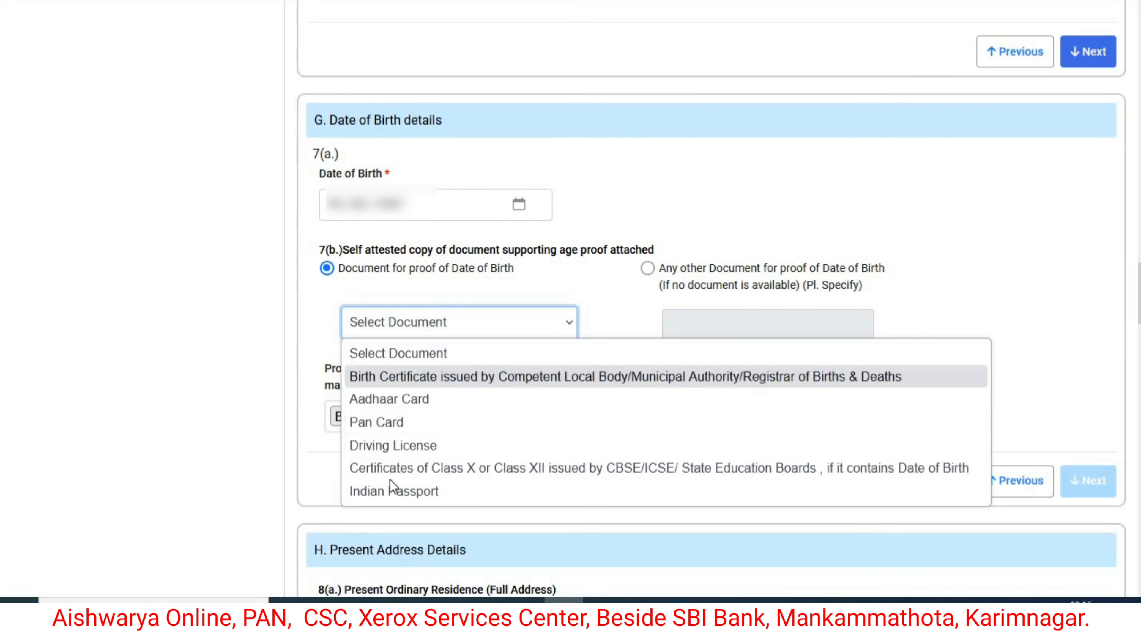
pyautogui.click(647, 269)
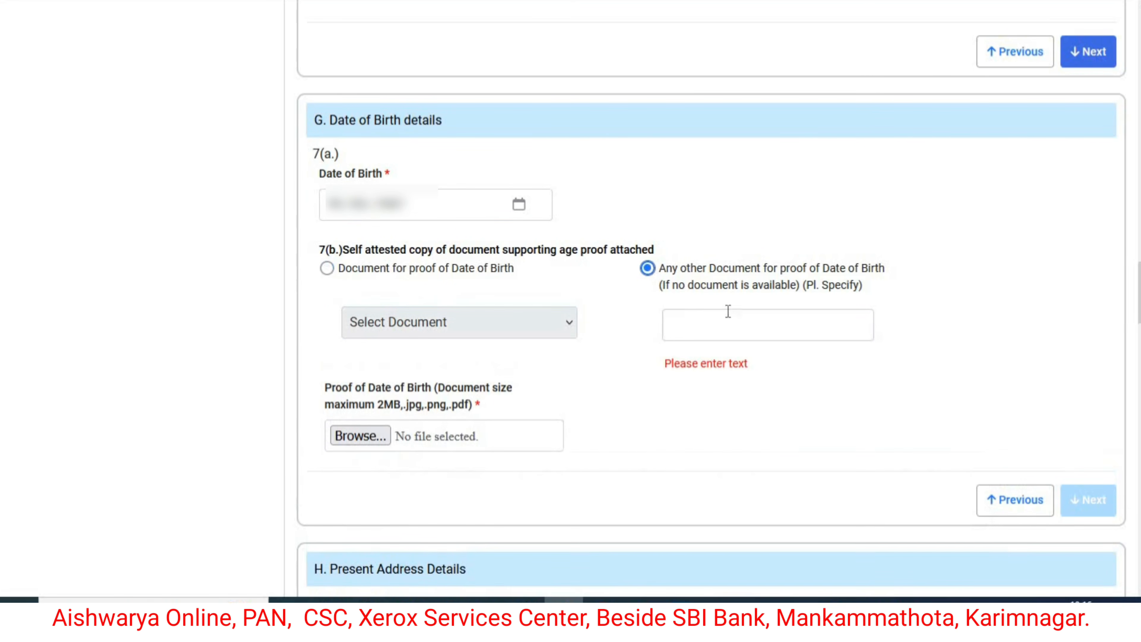
pyautogui.moveTo(692, 276); pyautogui.dragTo(695, 337)
pyautogui.click(710, 334)
pyautogui.click(326, 269)
pyautogui.click(427, 322)
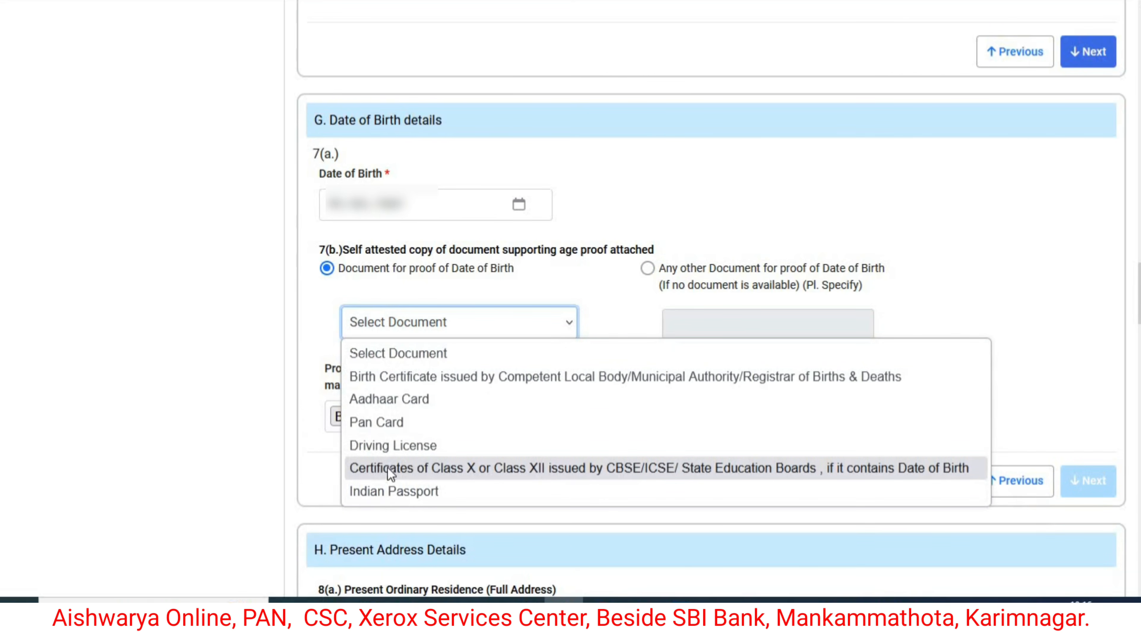
pyautogui.click(404, 400)
# Step: Attach the Aadhaar Card image and continue to Present Address Details
pyautogui.moveTo(326, 369); pyautogui.dragTo(444, 369)
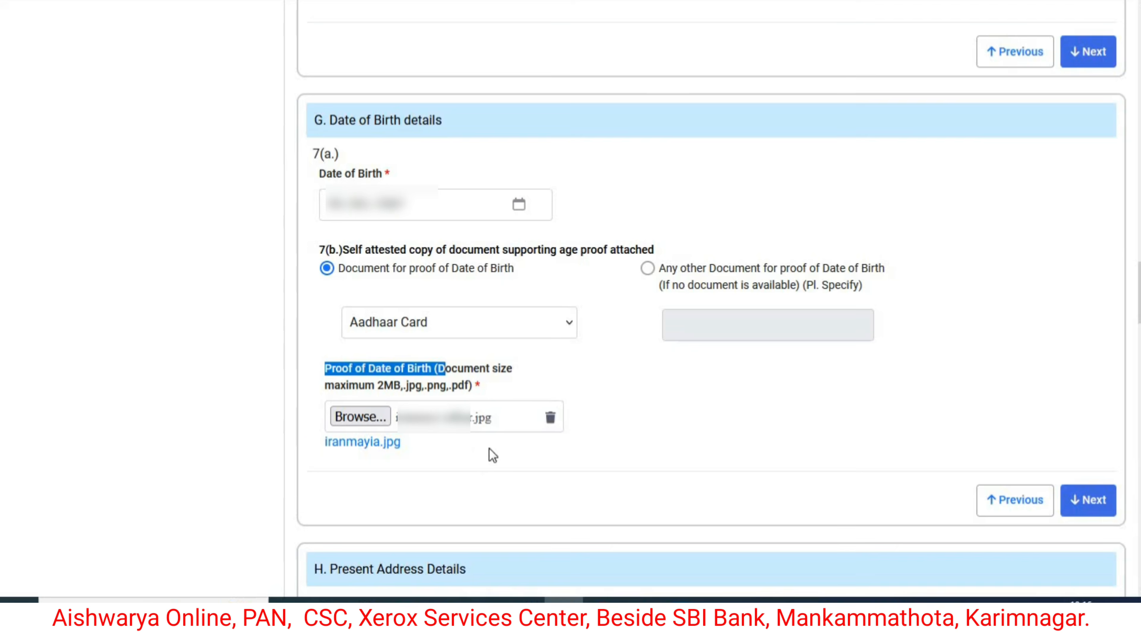
pyautogui.click(689, 495)
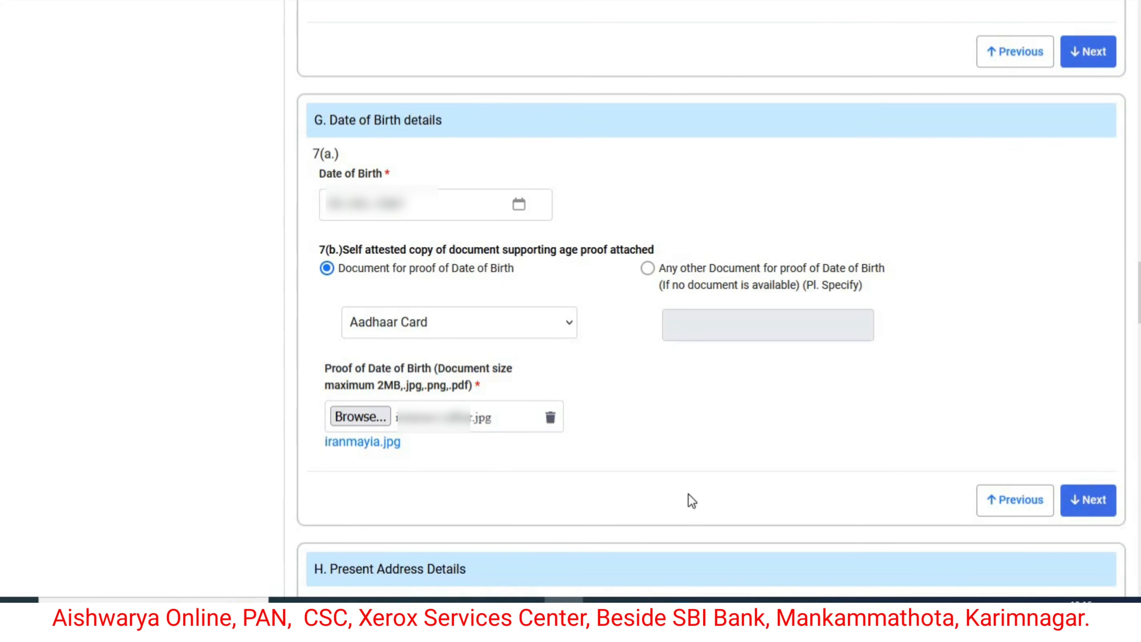
pyautogui.click(1092, 502)
# Step: Enter the house number, street/area and village/town of the present address
pyautogui.moveTo(323, 120); pyautogui.dragTo(471, 121)
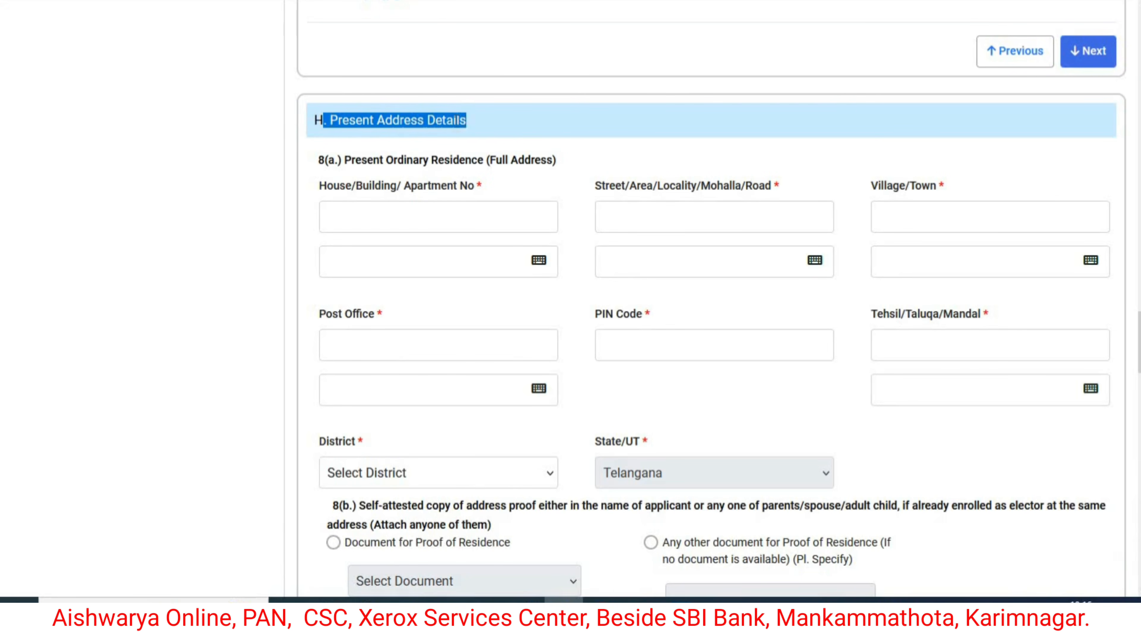
pyautogui.click(349, 130)
pyautogui.moveTo(348, 131); pyautogui.dragTo(483, 189)
pyautogui.click(419, 221)
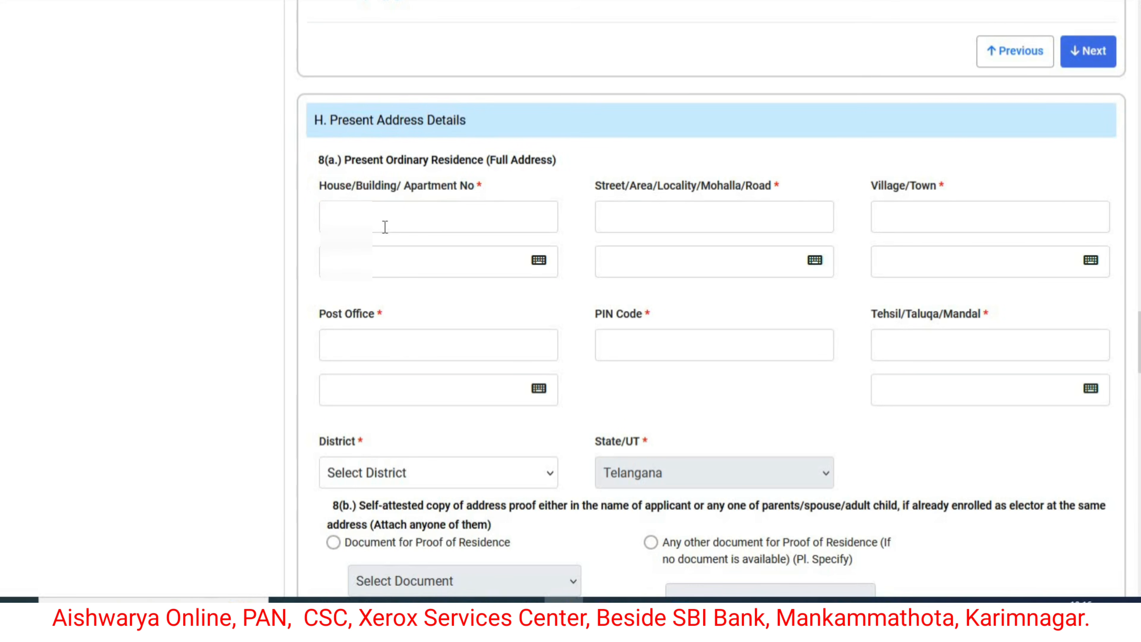
pyautogui.click(445, 220)
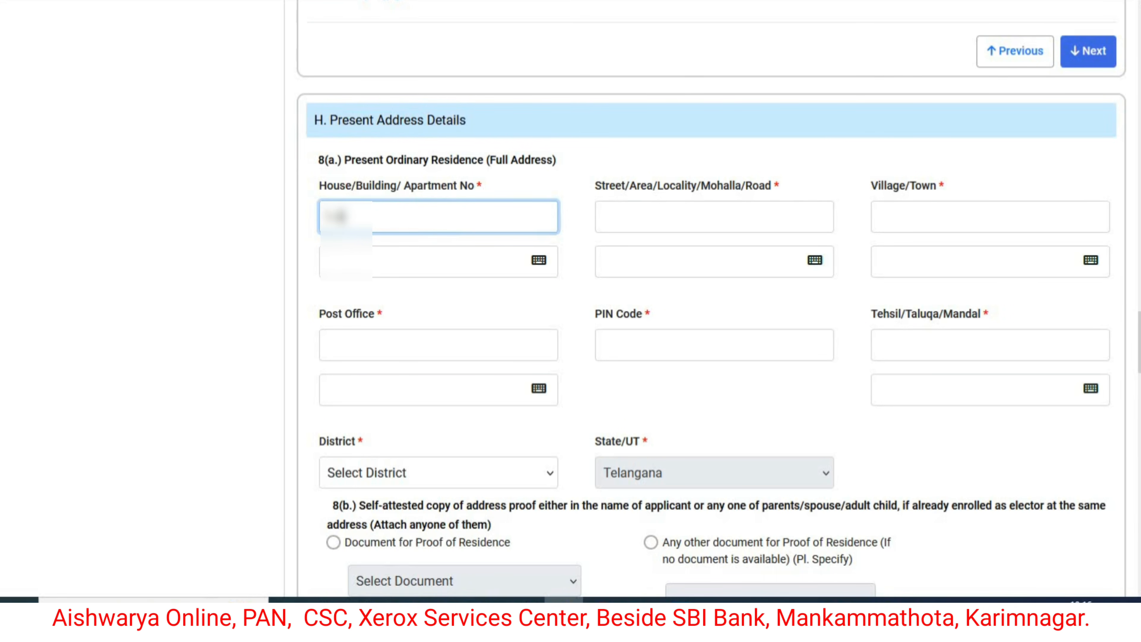
pyautogui.moveTo(593, 185); pyautogui.dragTo(784, 183)
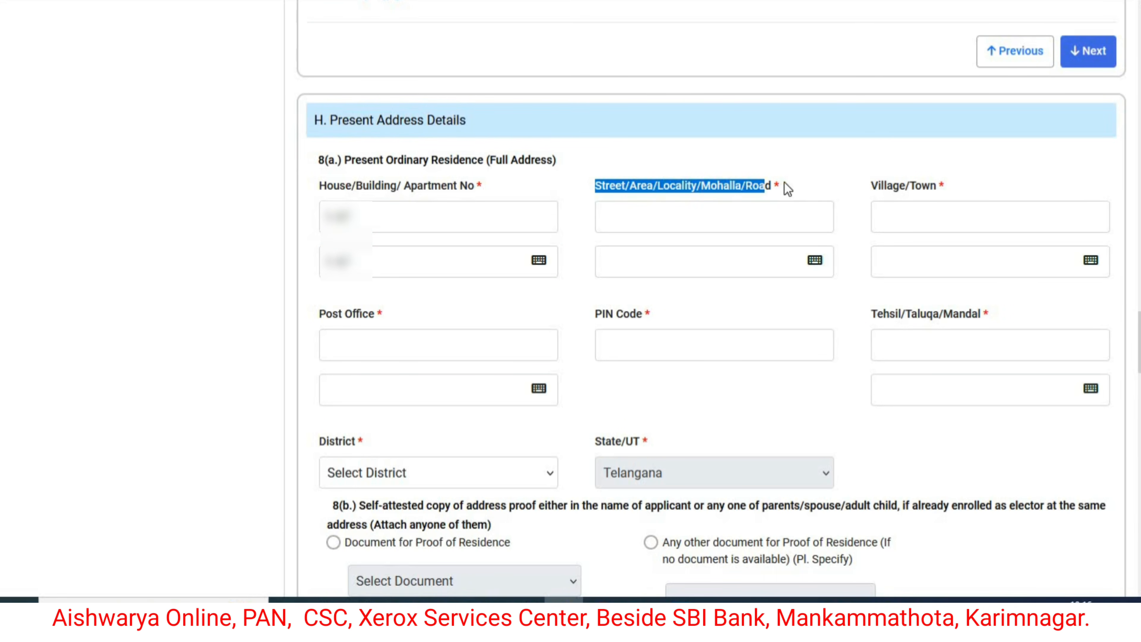
pyautogui.click(710, 224)
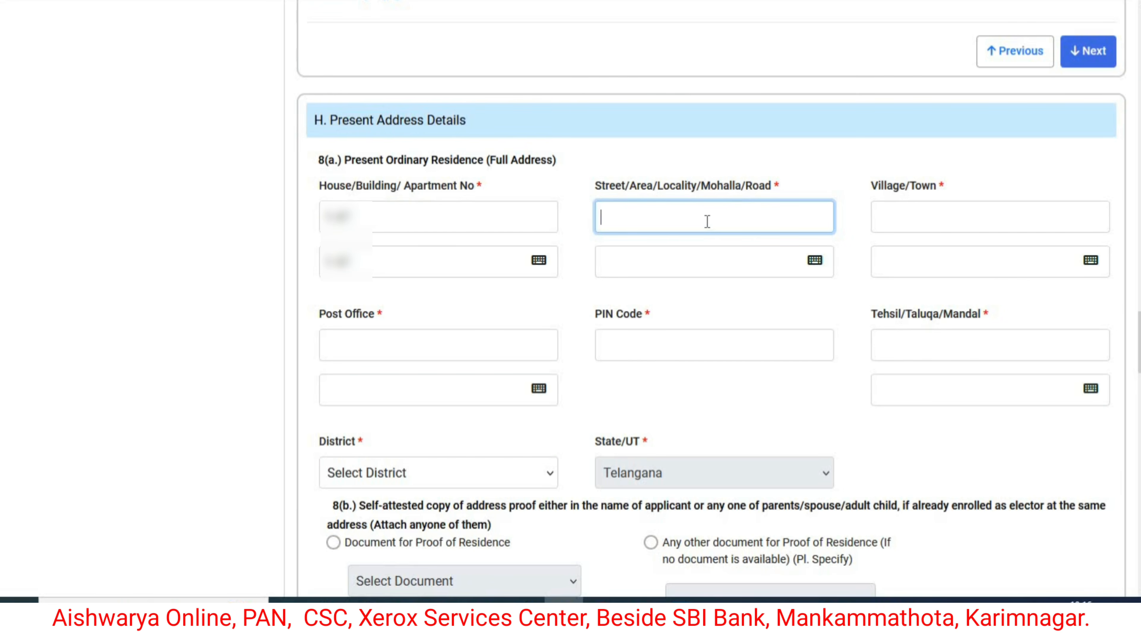
pyautogui.click(969, 213)
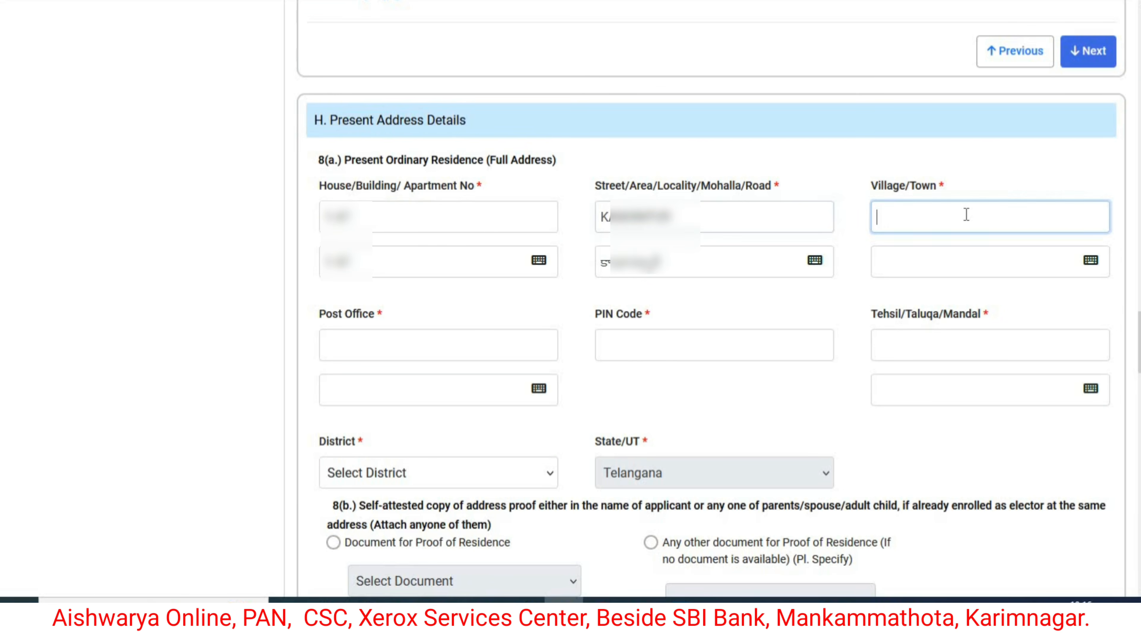
pyautogui.write('KAMANPUR')
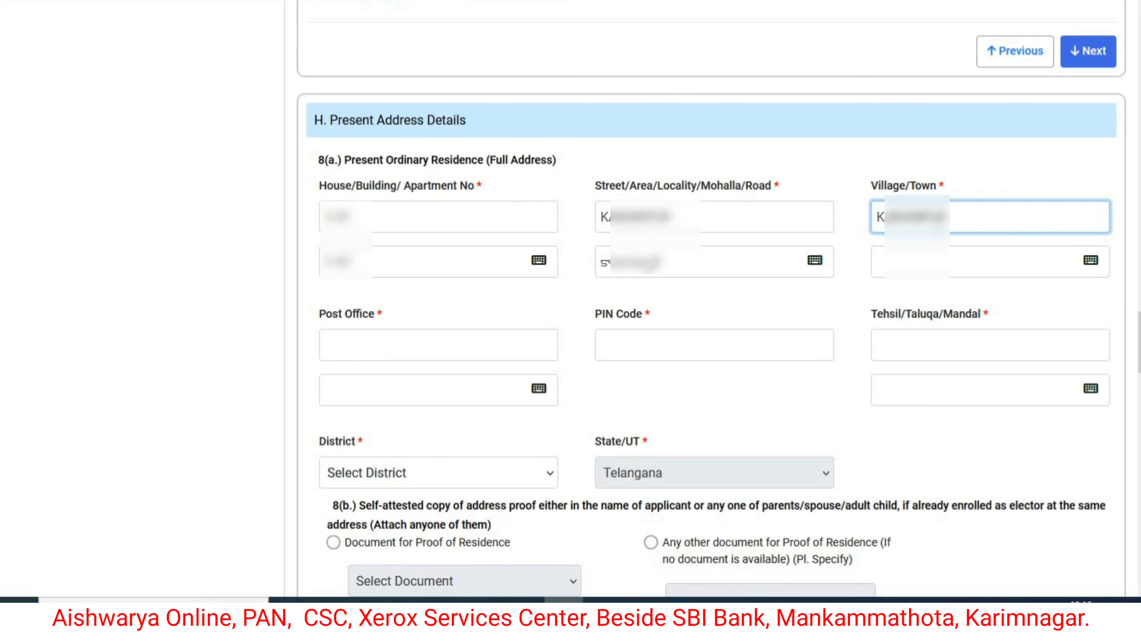
# Step: Fill in the post office, PIN code and mandal, and select Karimnagar as the district
pyautogui.click(407, 347)
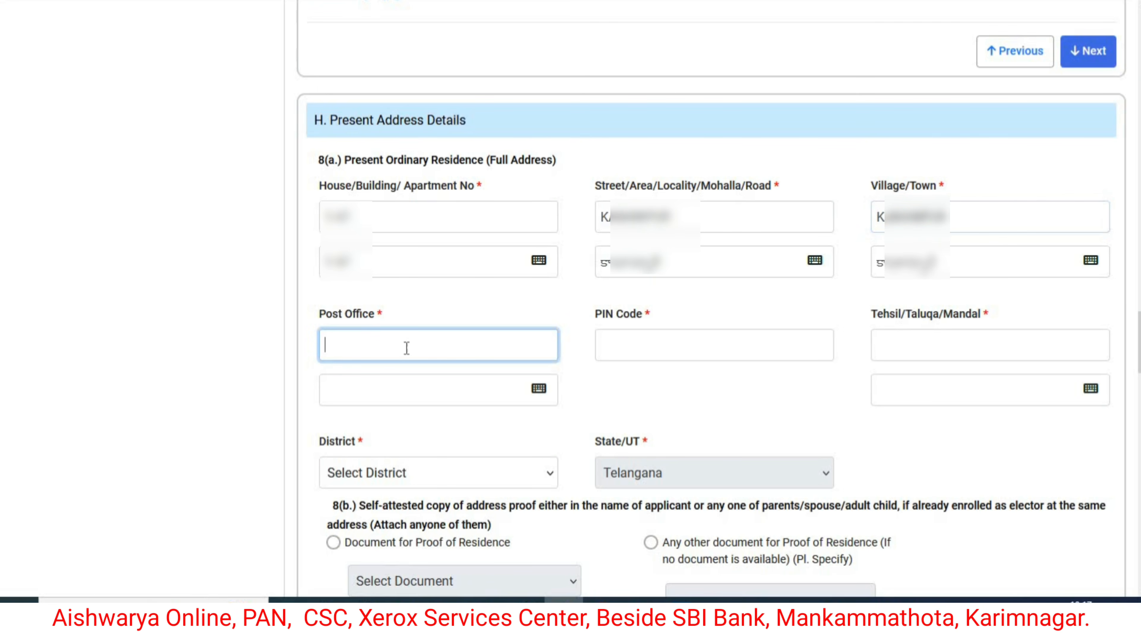
pyautogui.write('KAMANPU')
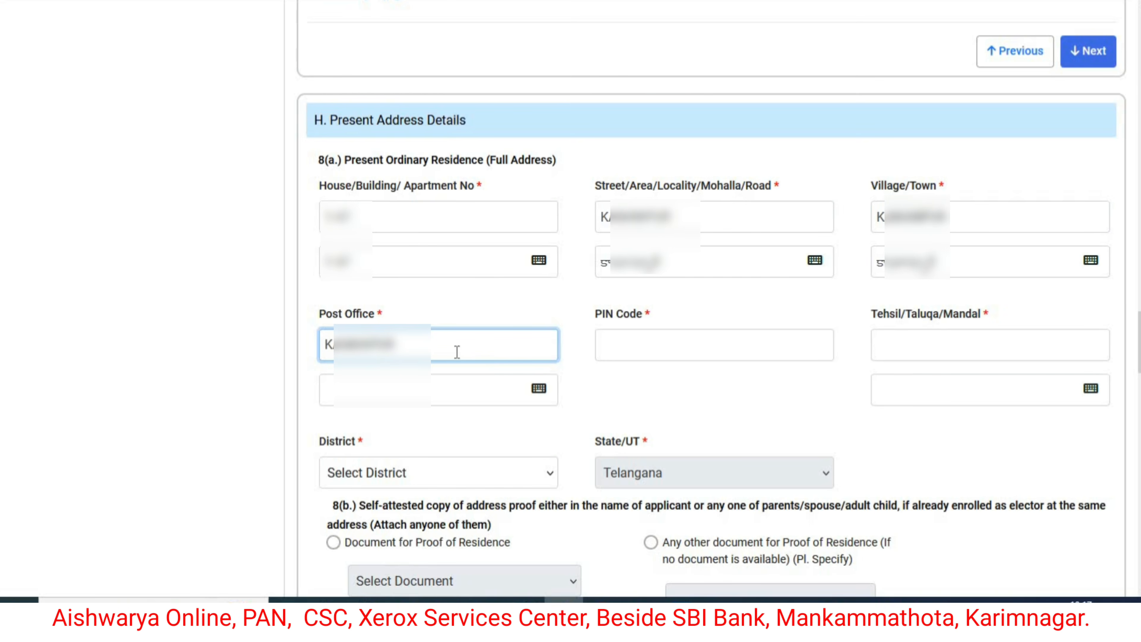
pyautogui.click(630, 347)
pyautogui.write('505')
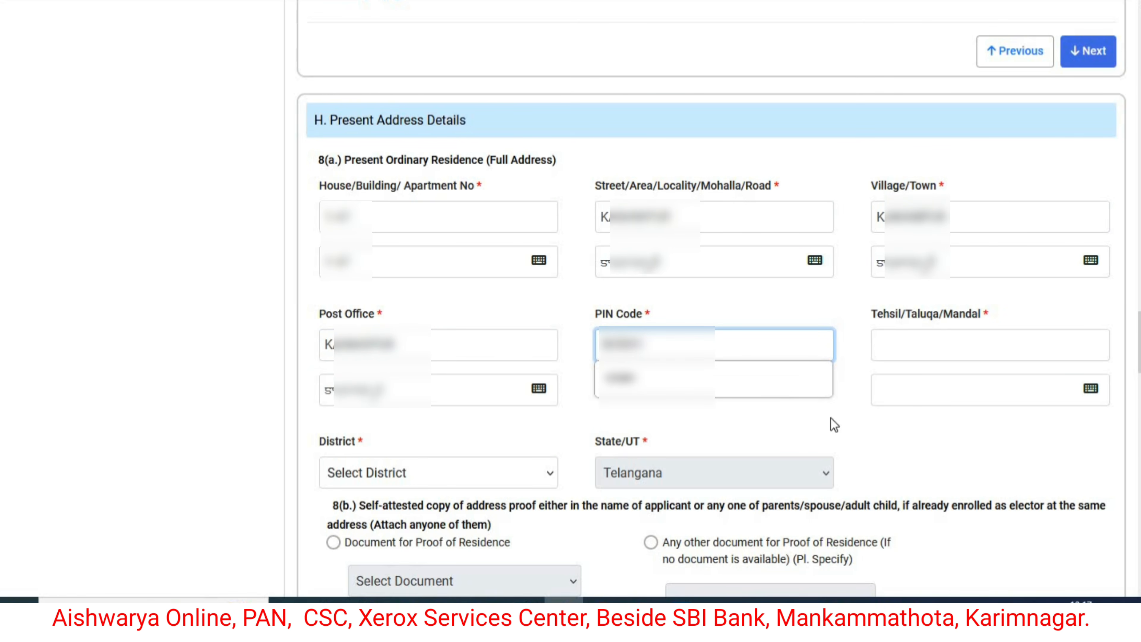
pyautogui.click(831, 418)
pyautogui.click(903, 346)
pyautogui.write('K')
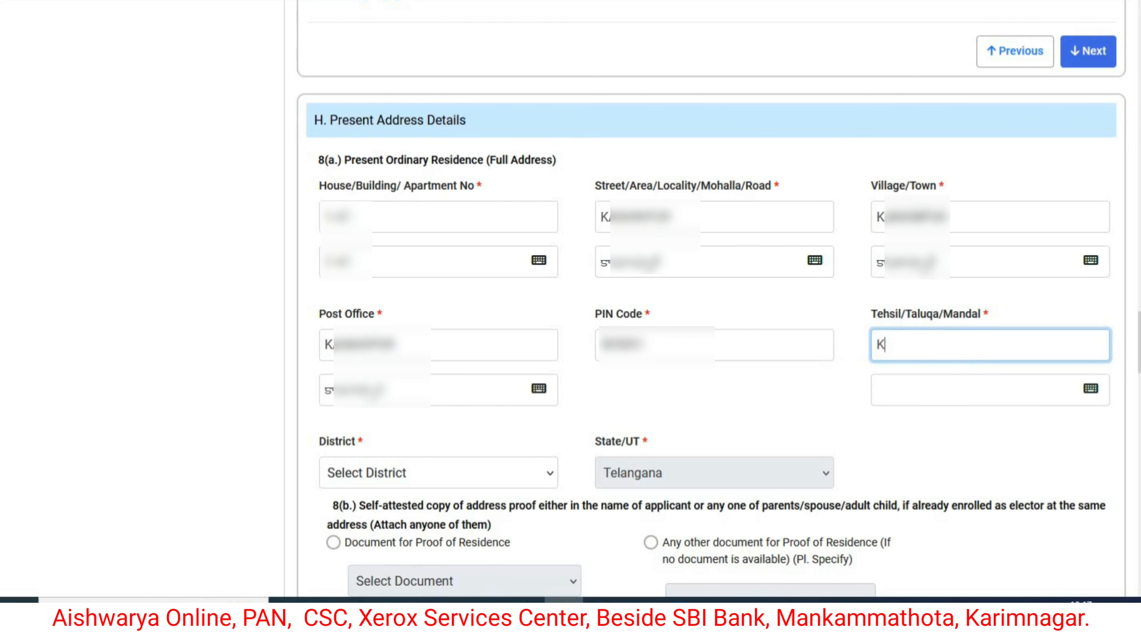
pyautogui.write('OT')
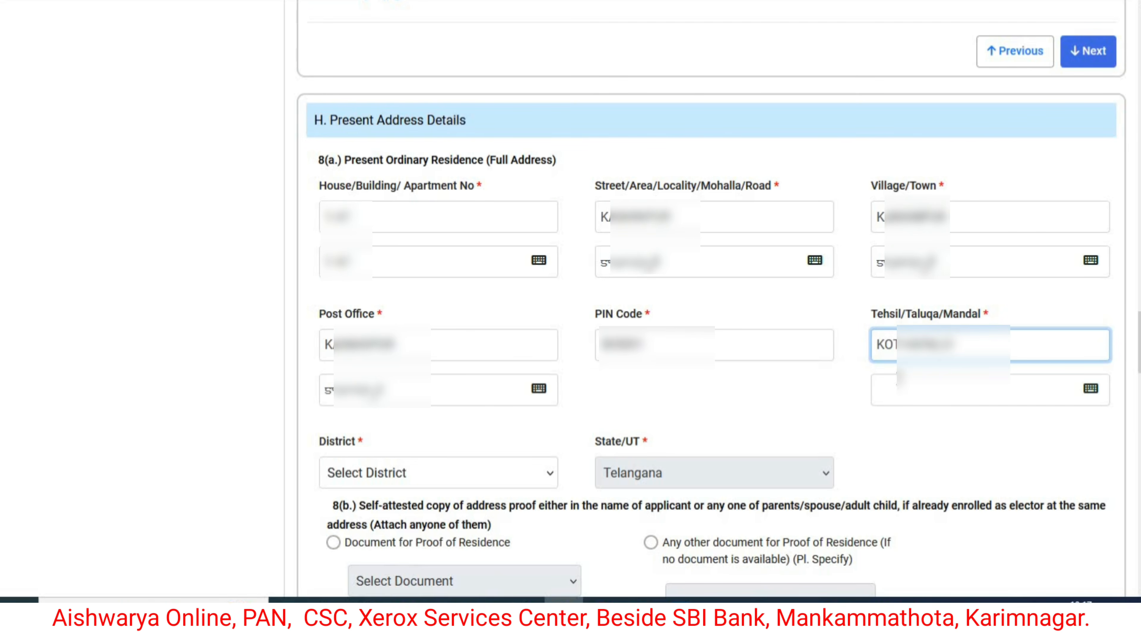
pyautogui.write('HAPALLY MANDAL')
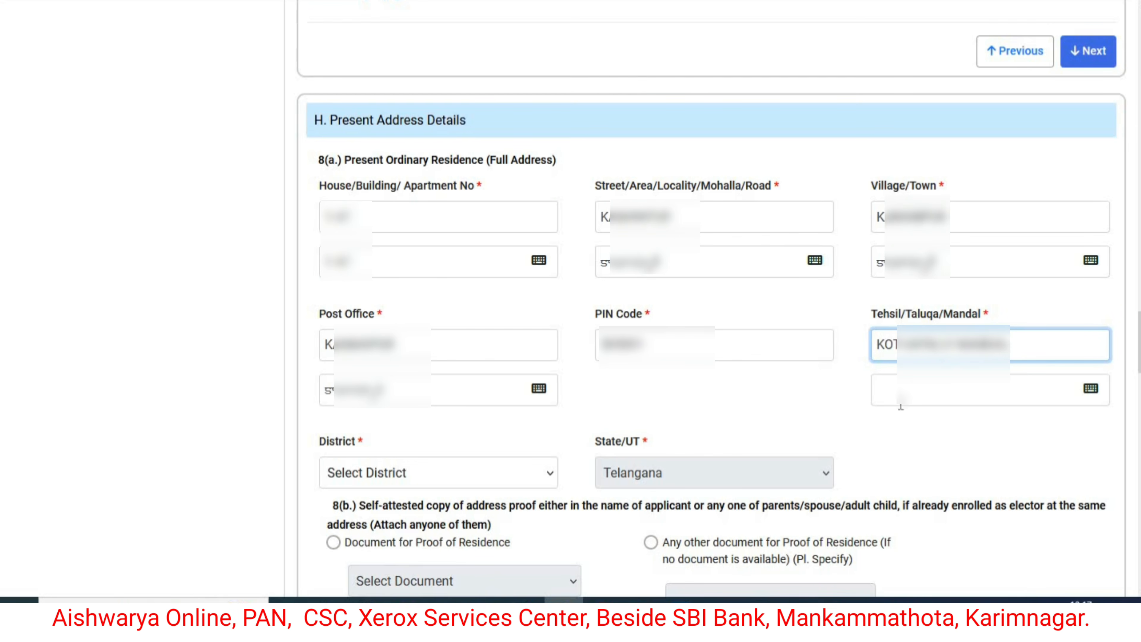
pyautogui.doubleClick(398, 463)
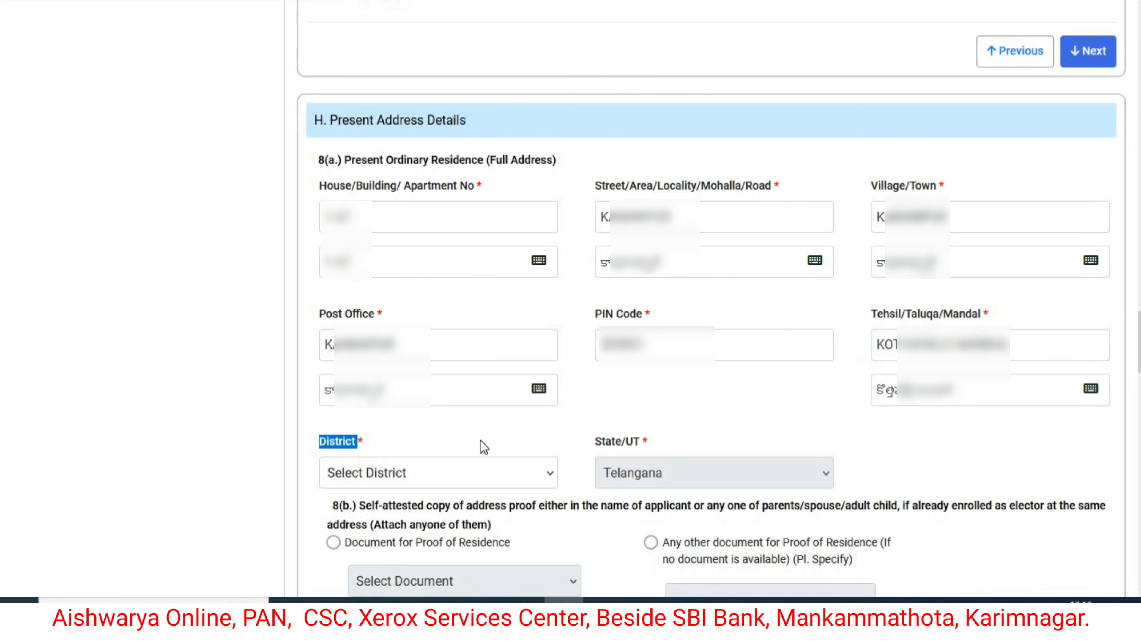
pyautogui.click(428, 470)
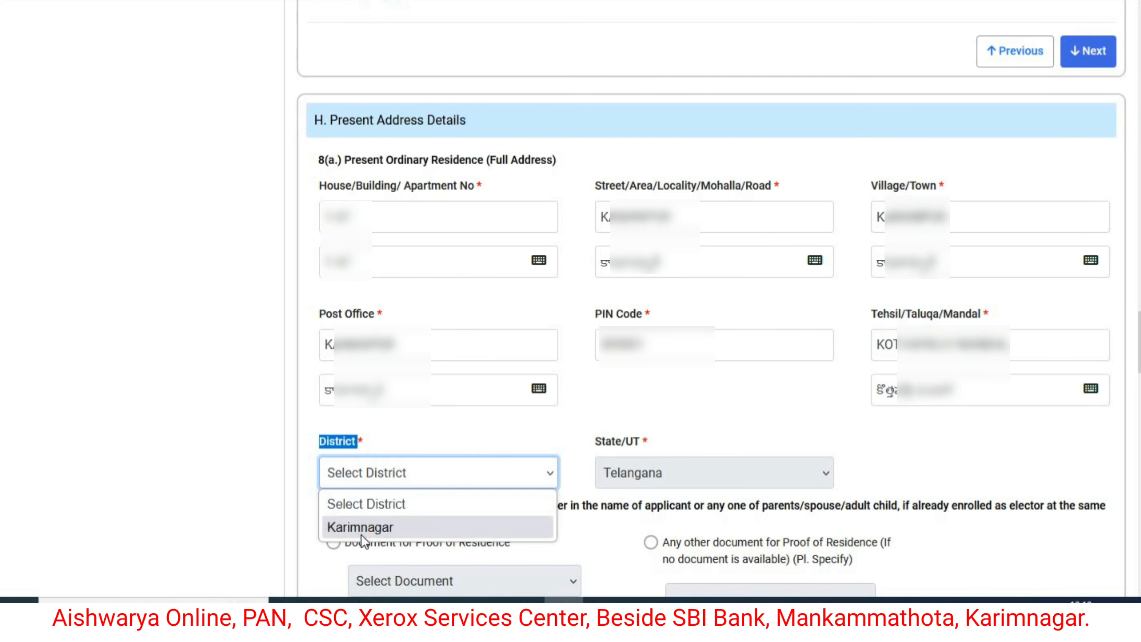
pyautogui.click(361, 535)
pyautogui.click(671, 398)
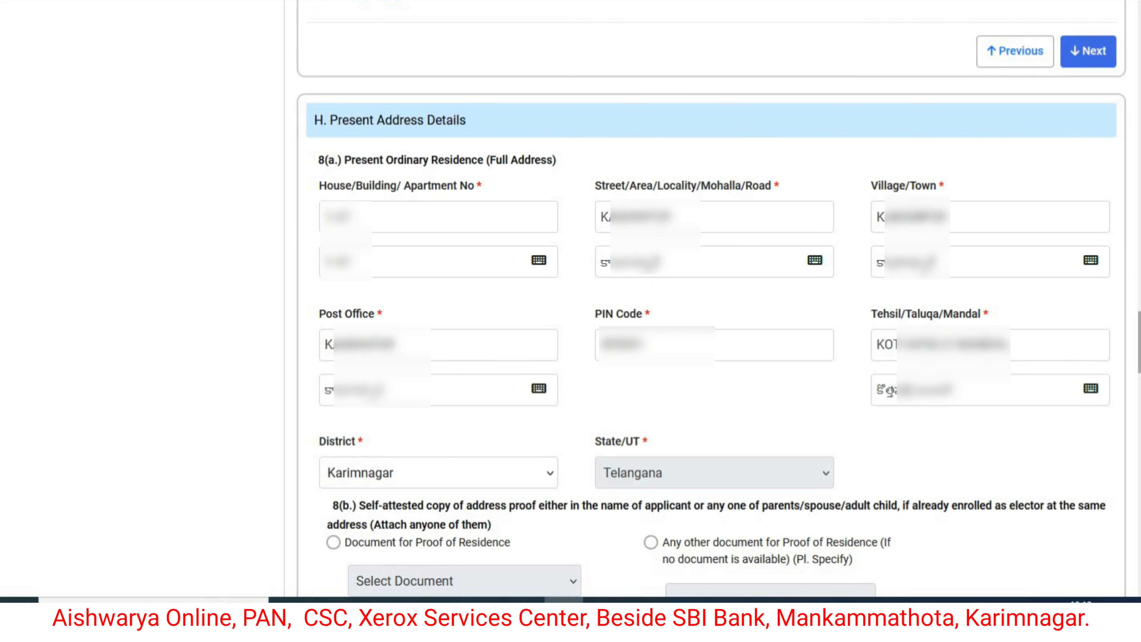
pyautogui.scroll(-8, 477, 118)
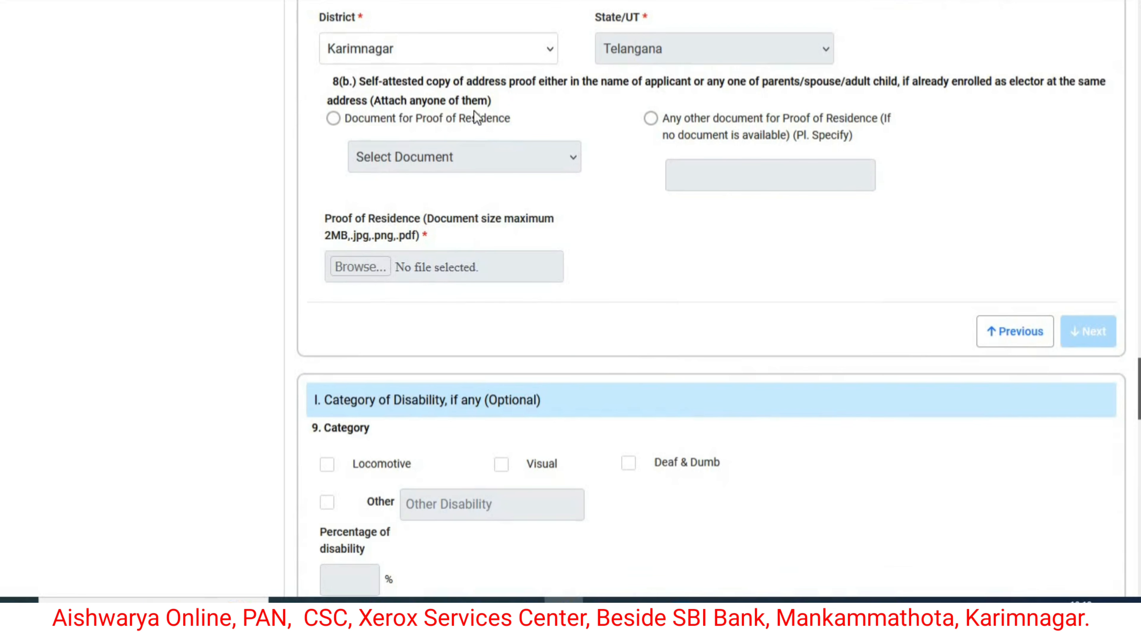
# Step: Confirm Karimnagar stays selected as the district
pyautogui.moveTo(321, 18); pyautogui.dragTo(381, 18)
pyautogui.click(378, 38)
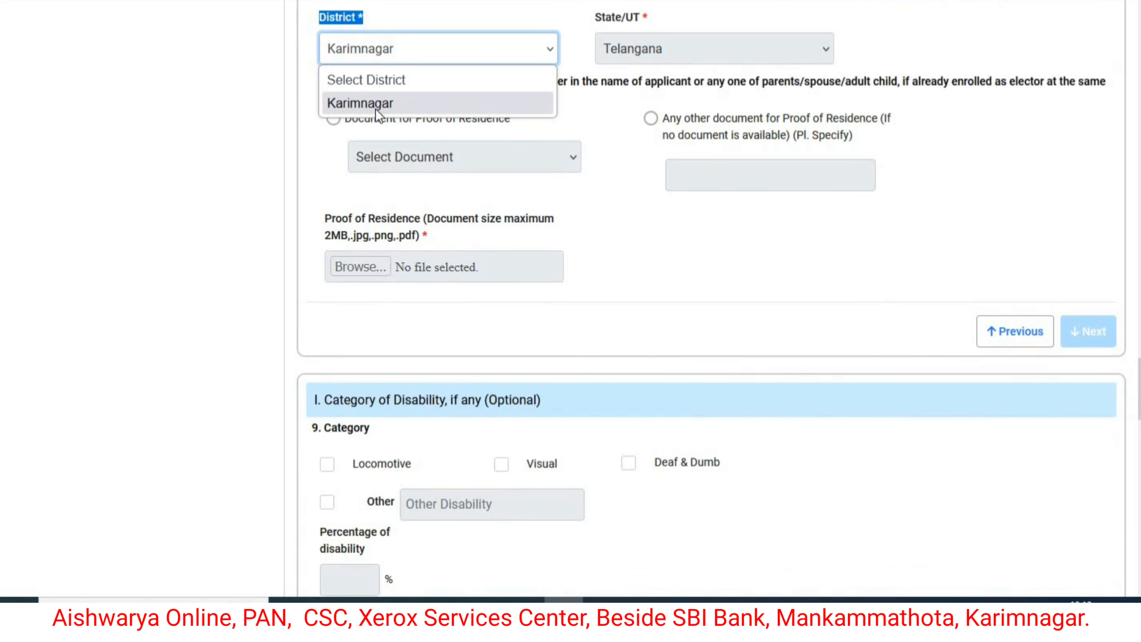
pyautogui.click(383, 100)
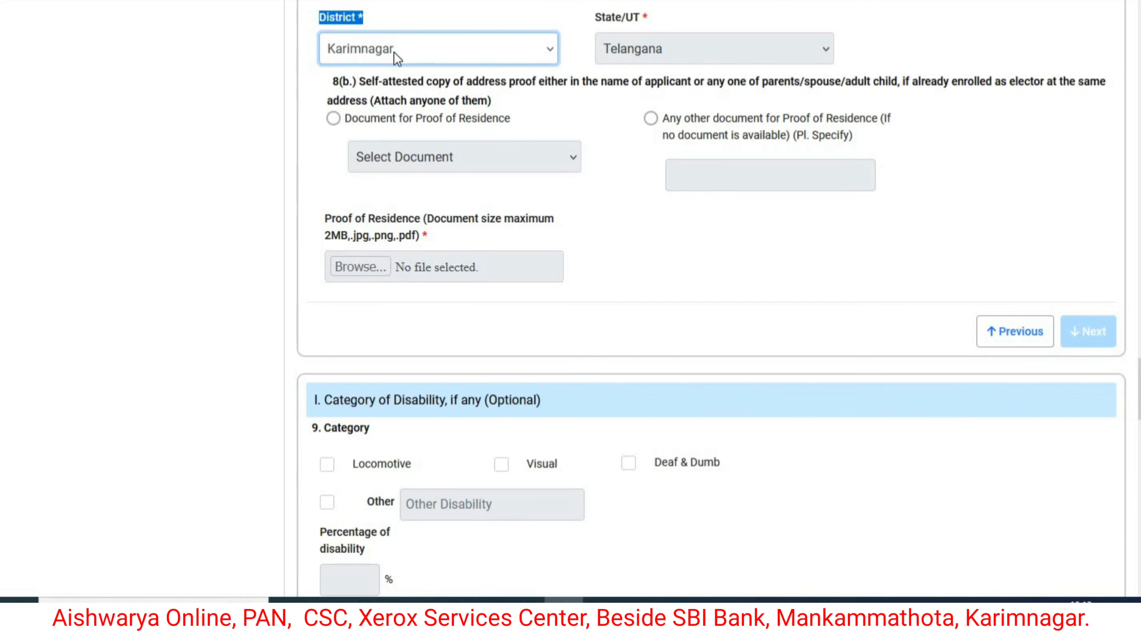
pyautogui.click(352, 204)
# Step: Choose document proof of residence as Aadhaar Card and continue to the disability section
pyautogui.click(335, 122)
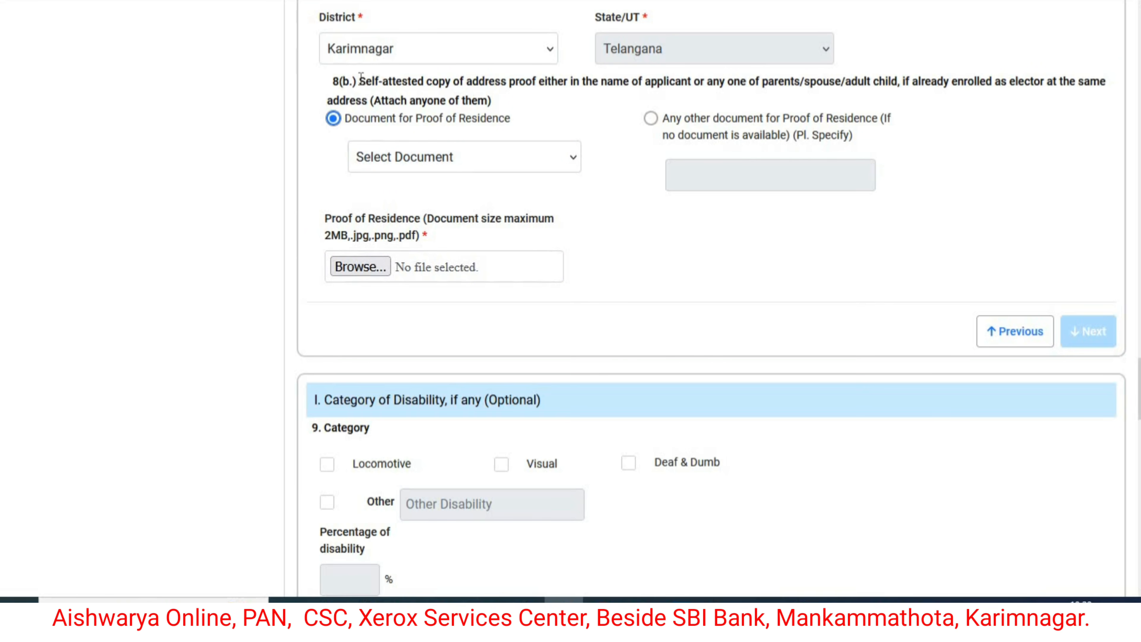
pyautogui.moveTo(361, 77); pyautogui.dragTo(664, 90)
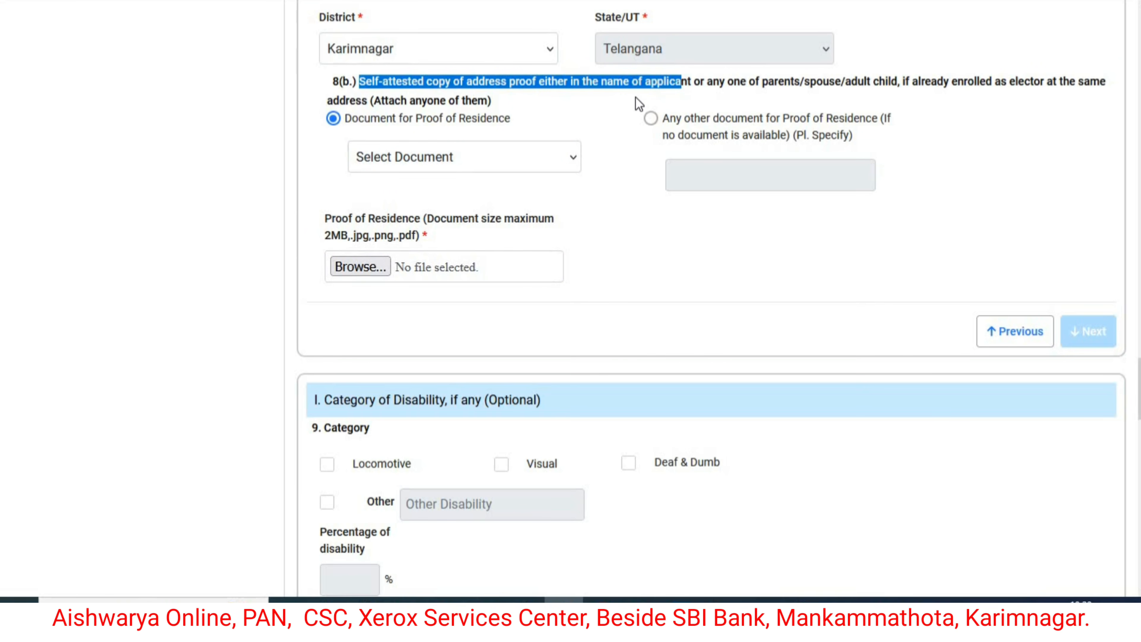
pyautogui.click(542, 121)
pyautogui.click(445, 162)
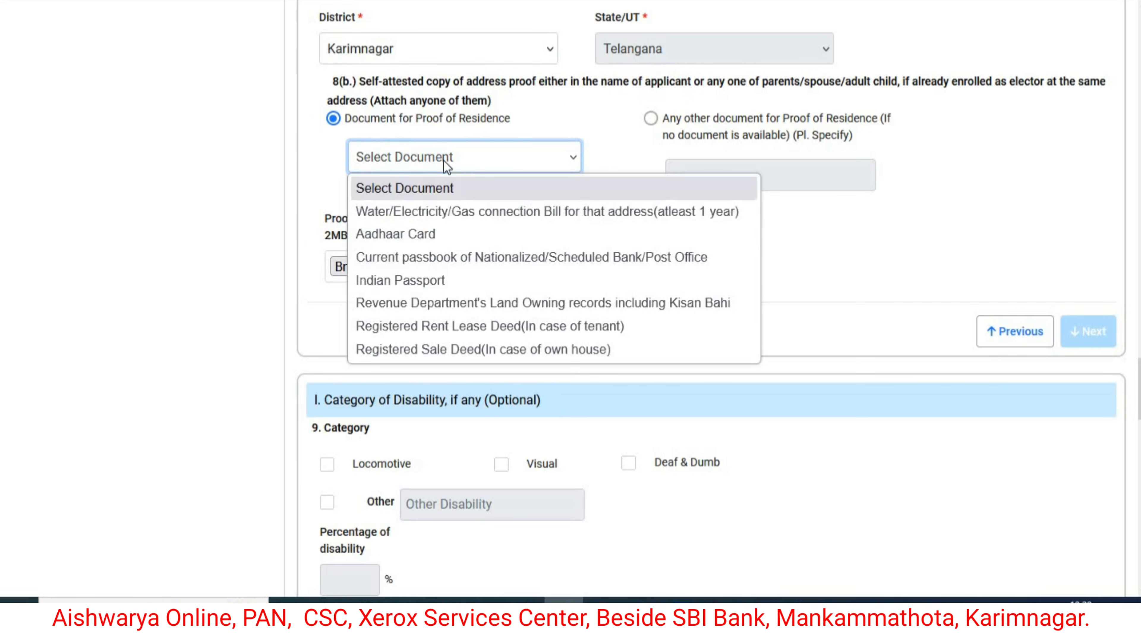
pyautogui.click(395, 231)
pyautogui.moveTo(366, 81); pyautogui.dragTo(532, 85)
pyautogui.moveTo(371, 122); pyautogui.dragTo(517, 126)
pyautogui.click(423, 167)
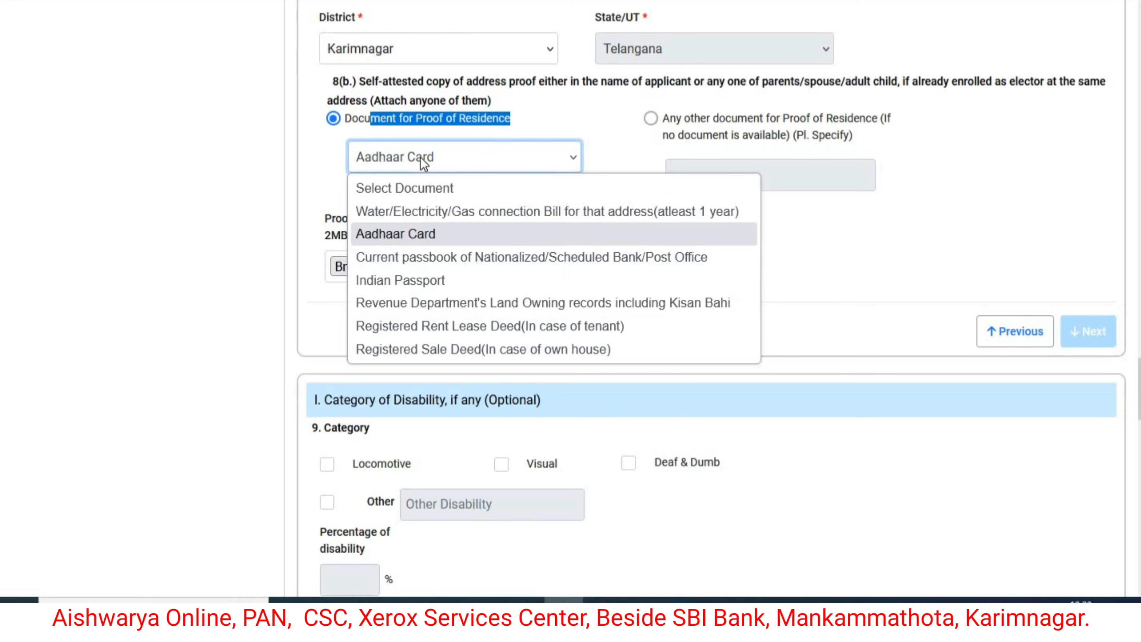
pyautogui.click(561, 128)
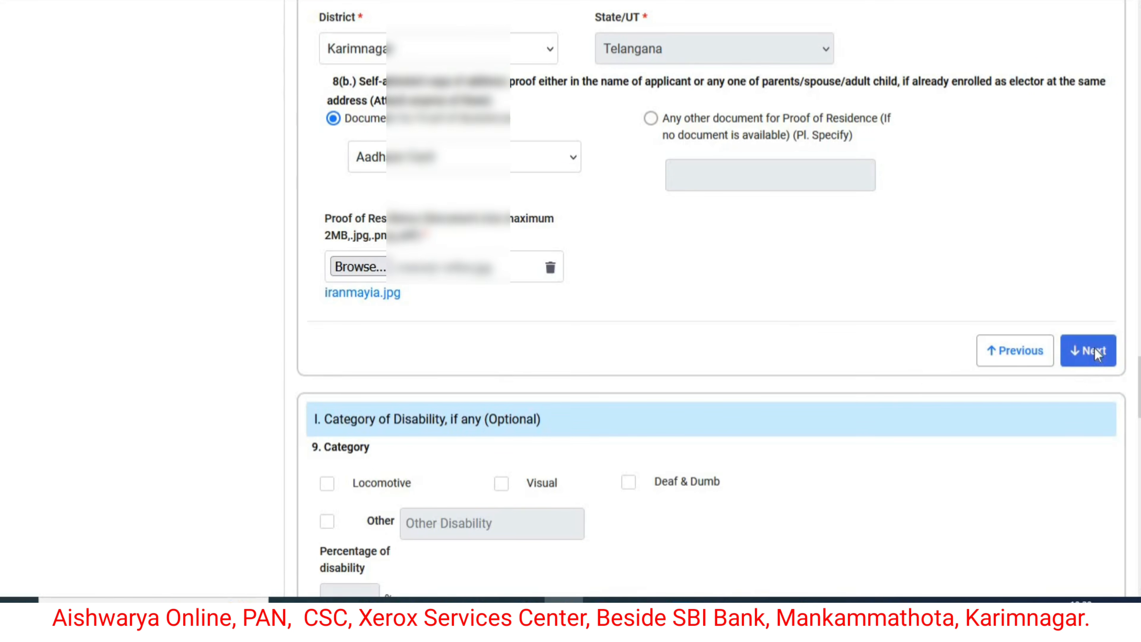
pyautogui.click(1093, 351)
pyautogui.moveTo(342, 120); pyautogui.dragTo(520, 121)
# Step: Skip the disability and family sections, then set birthplace KAMANPUR, Telangana, Karimnagar
pyautogui.click(375, 306)
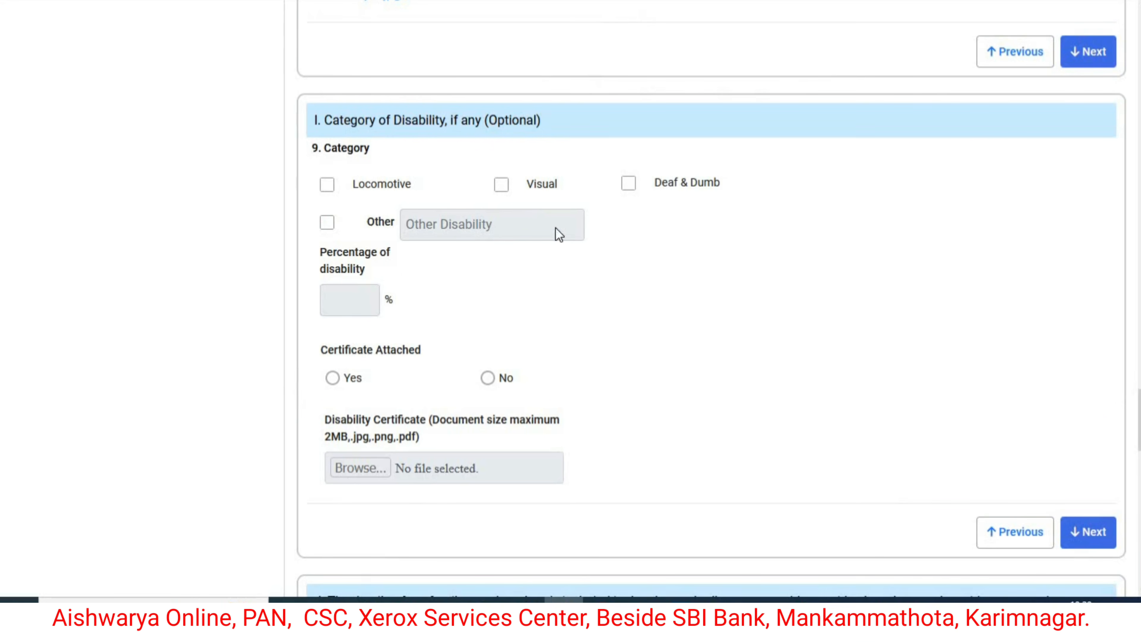
pyautogui.click(1090, 533)
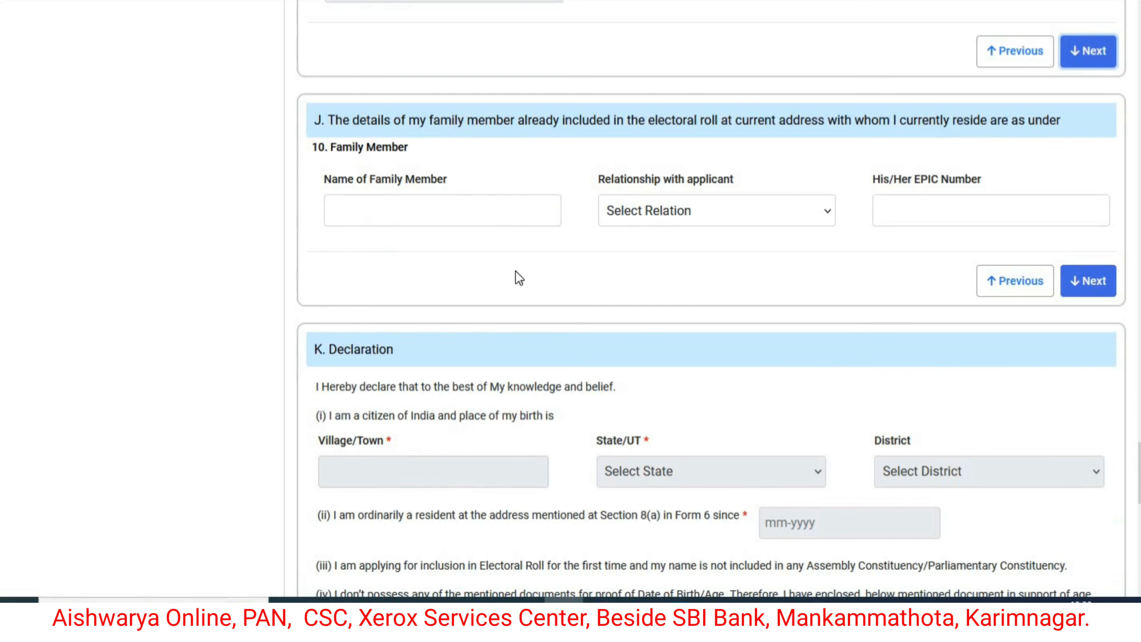
pyautogui.click(1083, 284)
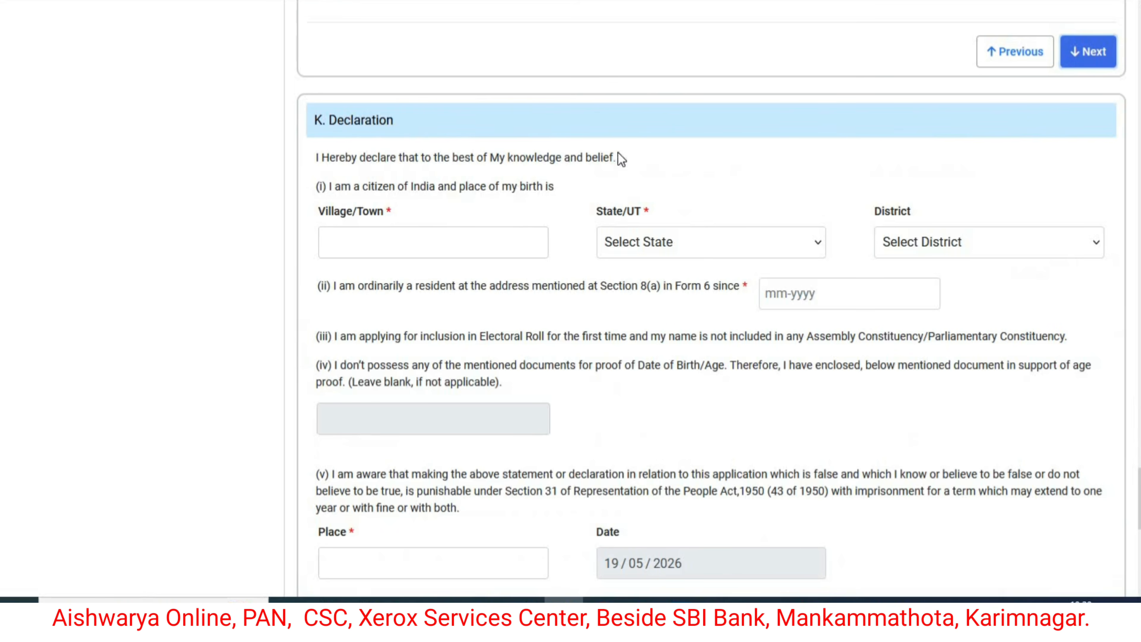
pyautogui.click(437, 248)
pyautogui.write('KAMANPUR')
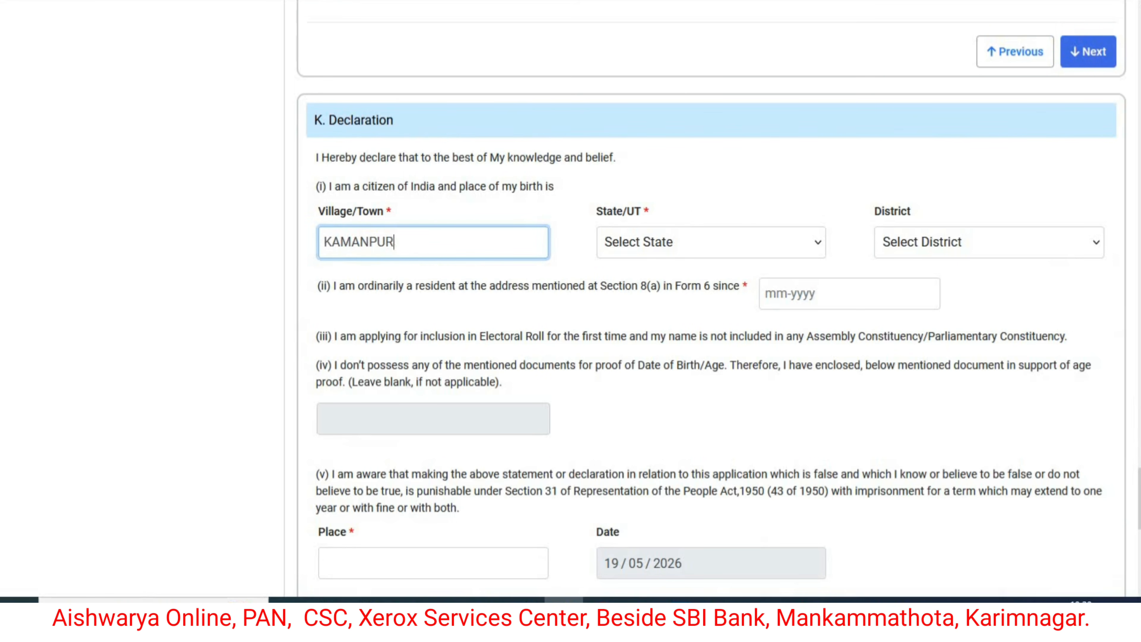
pyautogui.press('Tab')
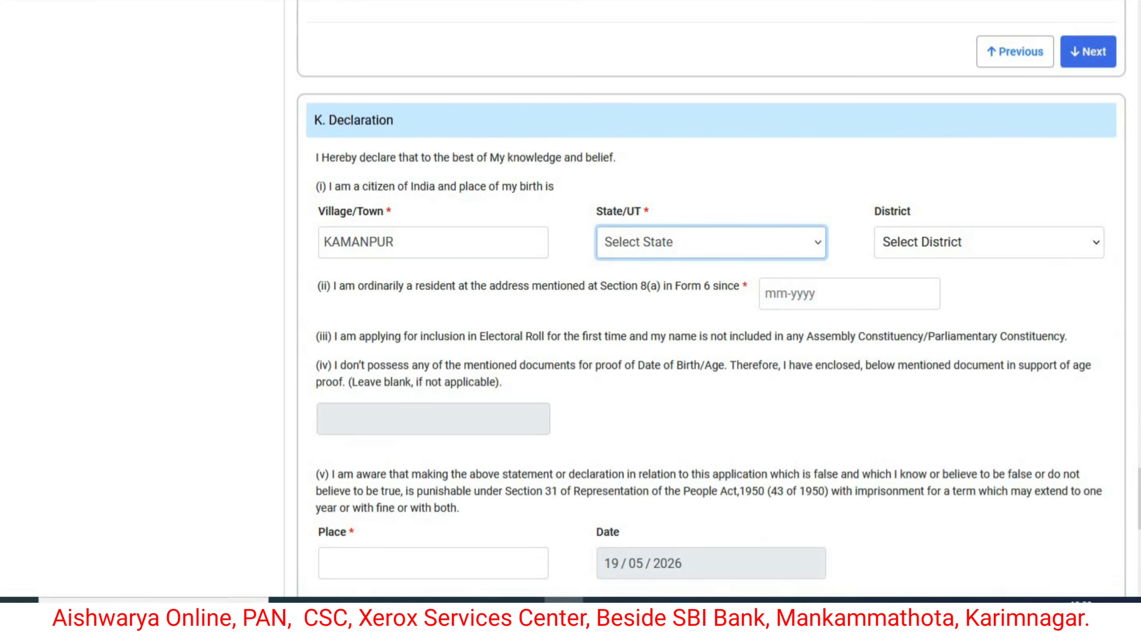
pyautogui.click(636, 234)
pyautogui.press('t')
pyautogui.press('e')
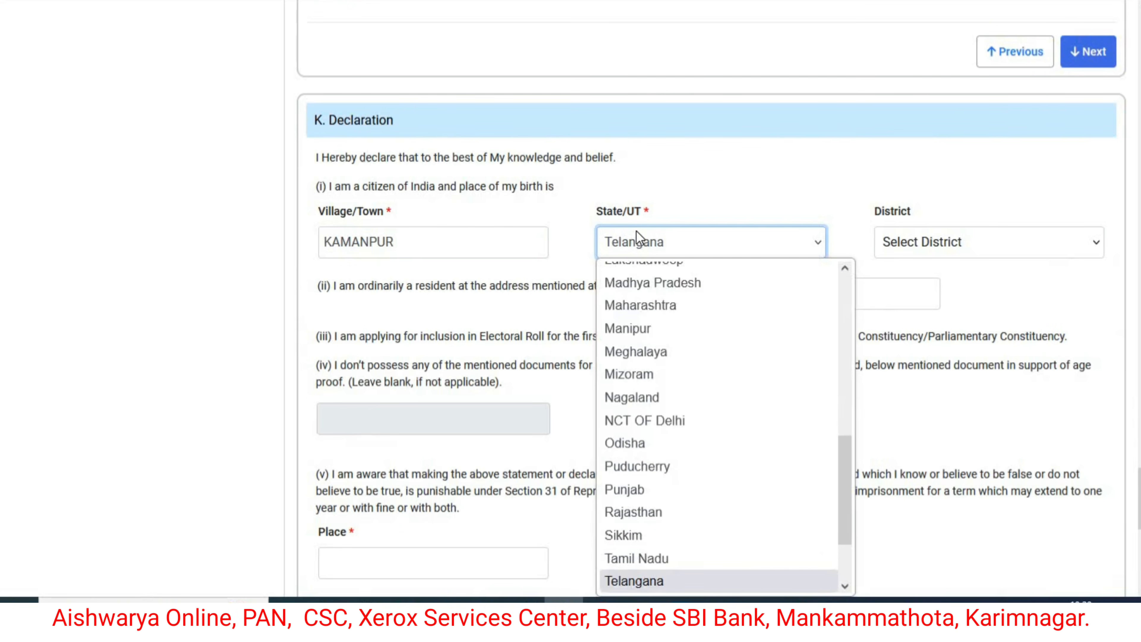
pyautogui.press('Return')
pyautogui.click(920, 230)
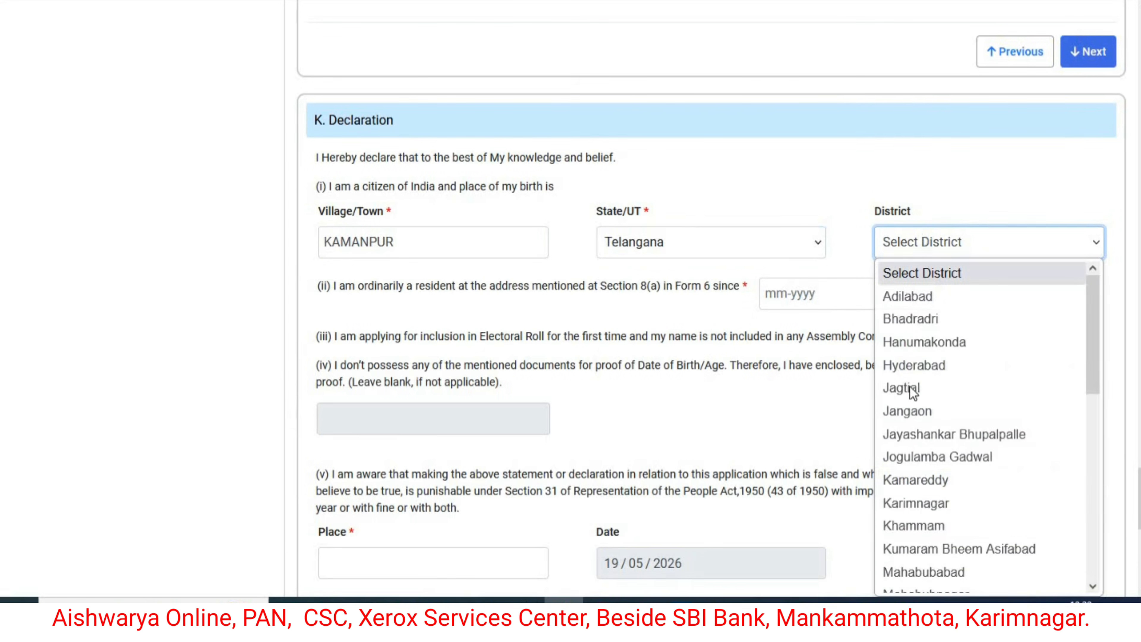
pyautogui.click(896, 504)
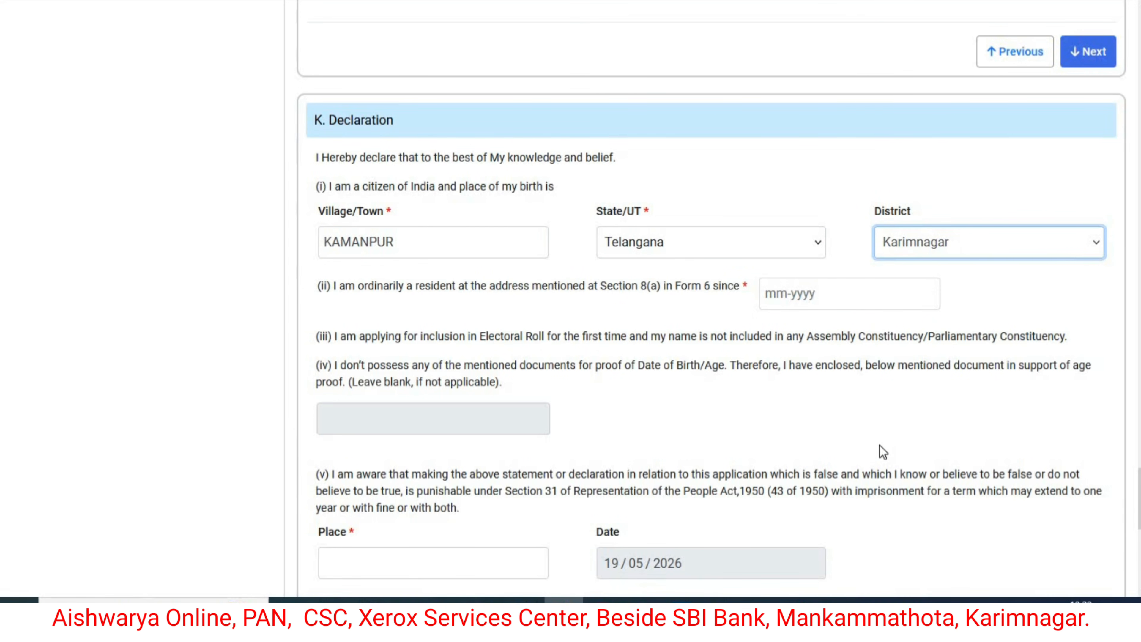
pyautogui.click(815, 299)
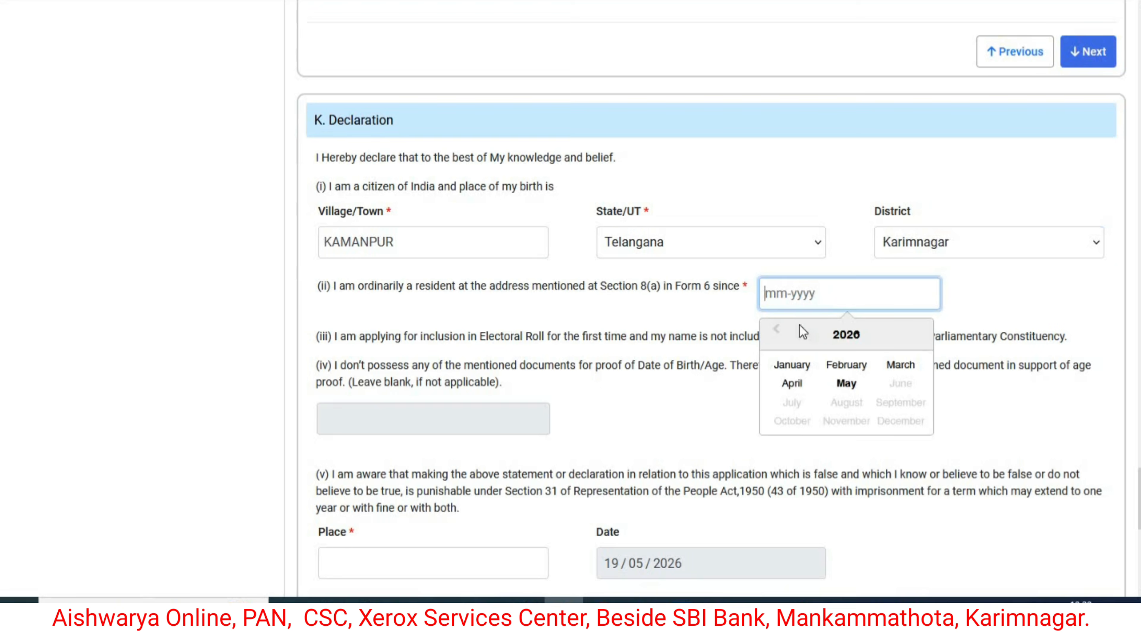
pyautogui.doubleClick(776, 333)
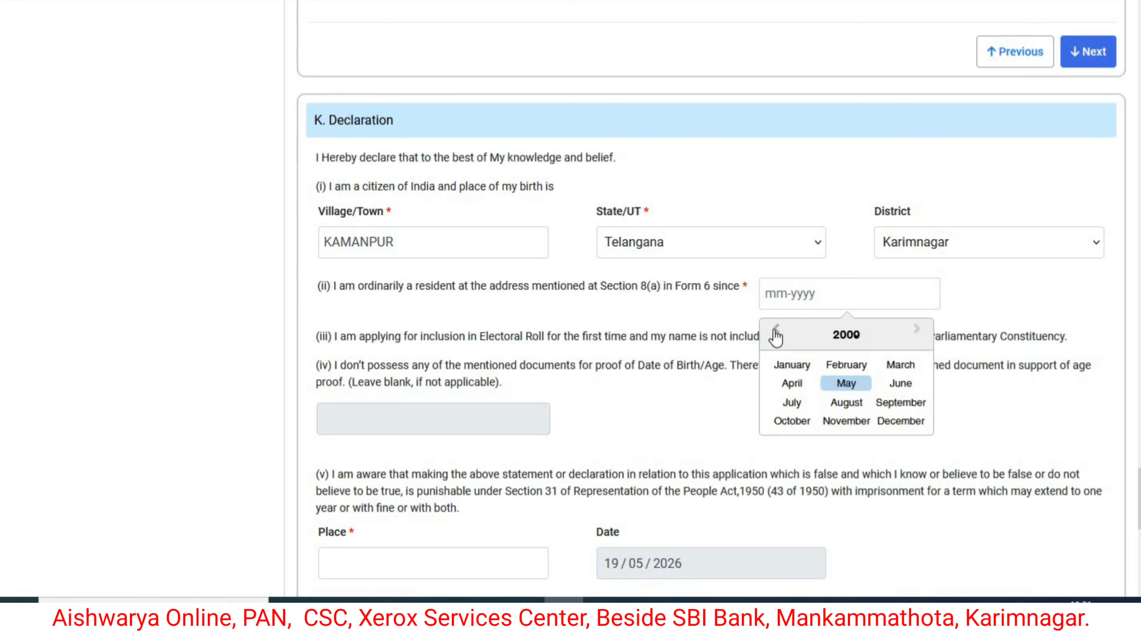
pyautogui.click(789, 365)
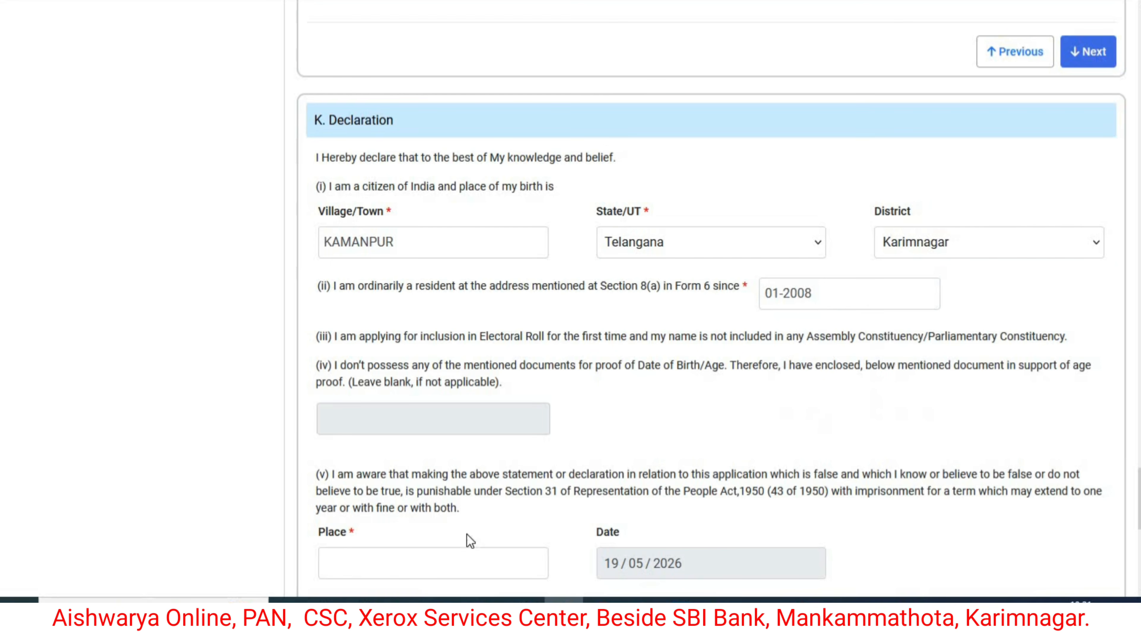
# Step: Enter KARIMNAGAR as the declaration place
pyautogui.scroll(-5, 415, 272)
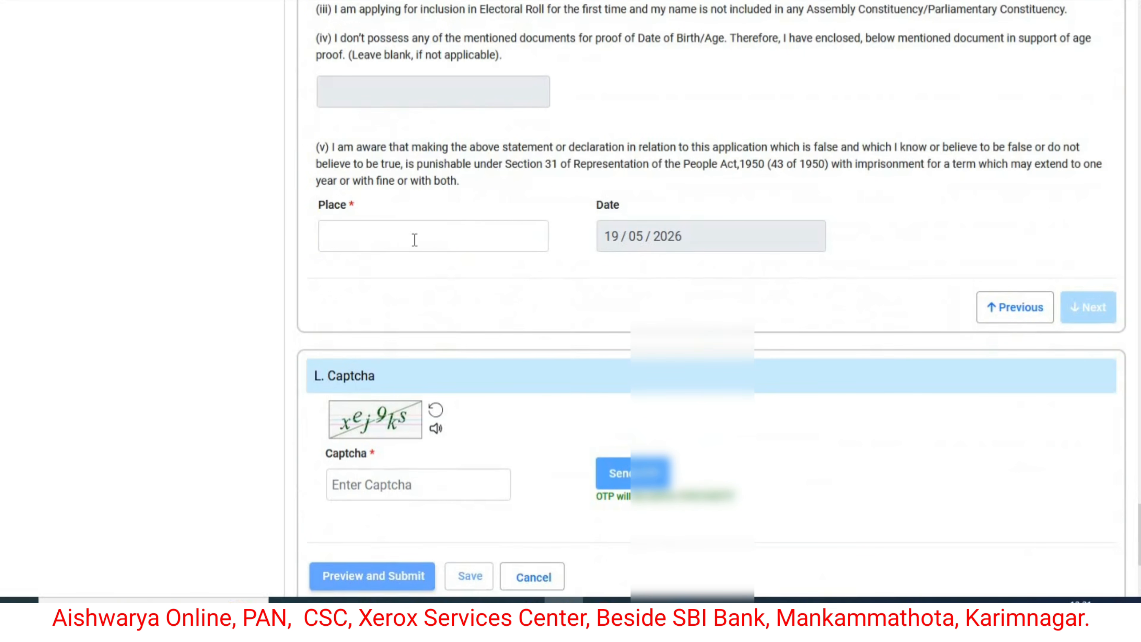
pyautogui.scroll(-3, 415, 239)
pyautogui.click(433, 87)
pyautogui.write('KA')
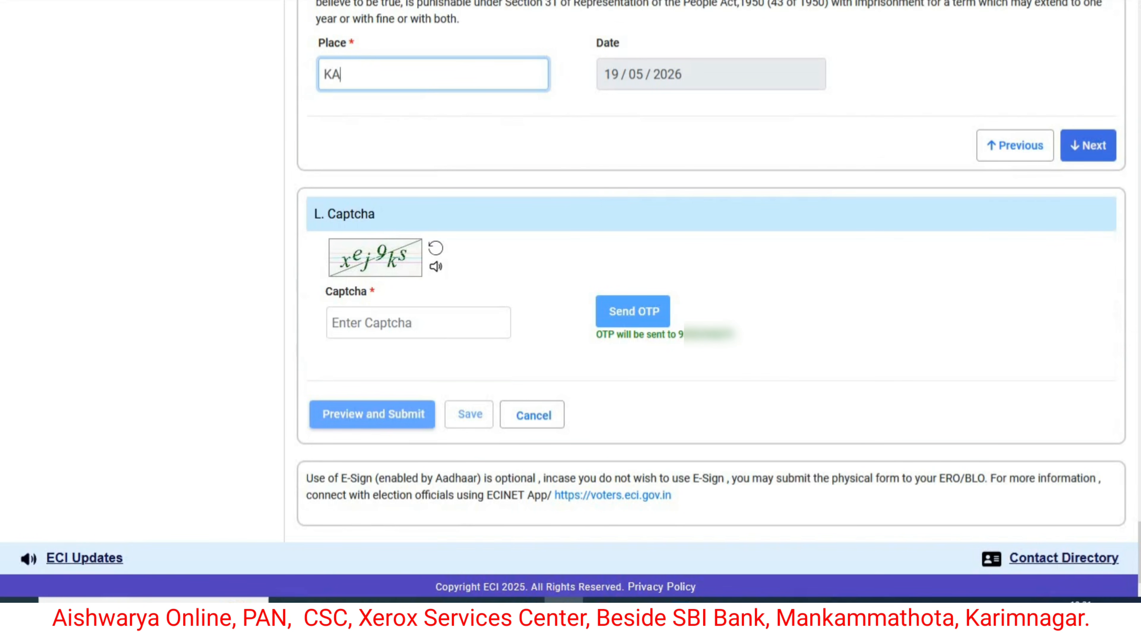
pyautogui.write('RIMNAGAR')
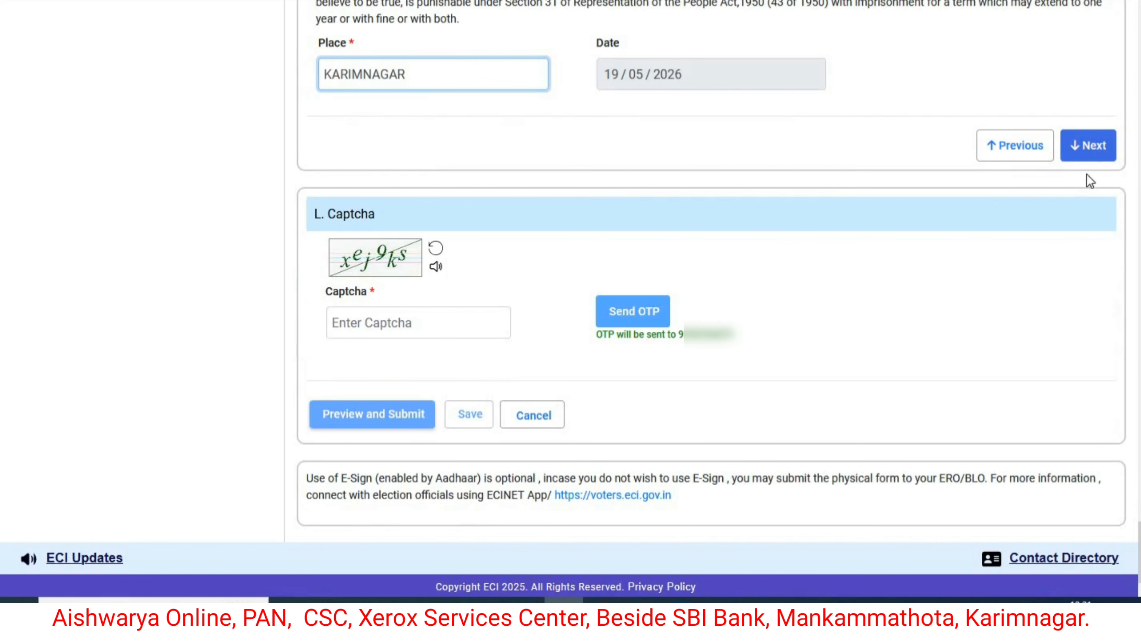
pyautogui.click(1094, 146)
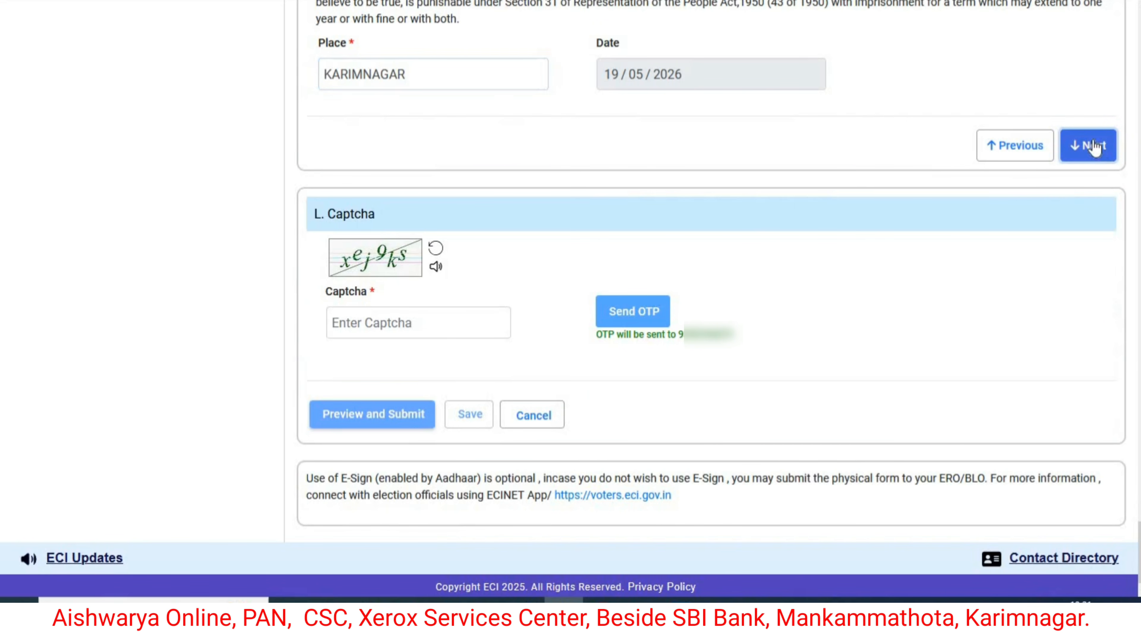
# Step: Refresh and enter the captcha, verify with the mobile OTP, and open the preview
pyautogui.click(435, 248)
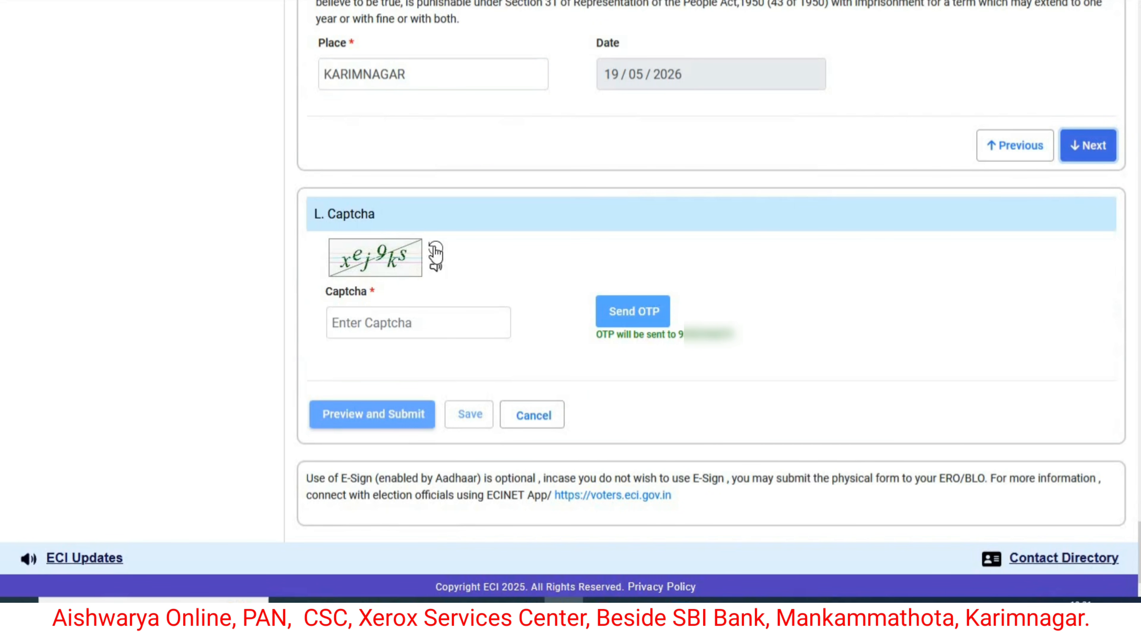
pyautogui.click(386, 335)
pyautogui.write('xxnvgm')
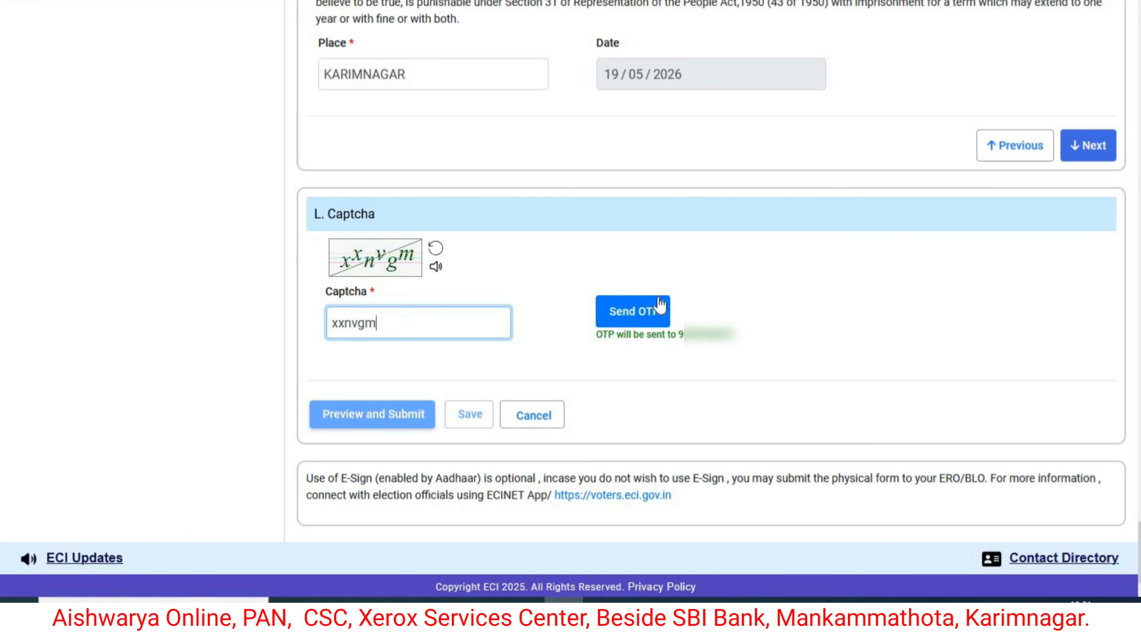
pyautogui.moveTo(743, 338); pyautogui.dragTo(678, 335)
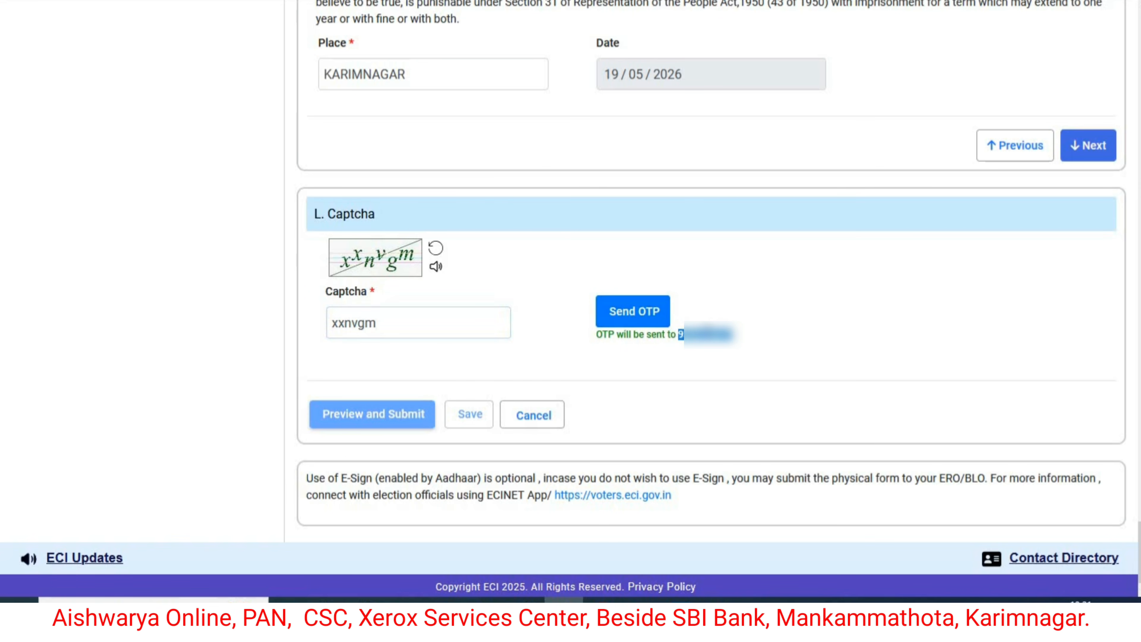
pyautogui.click(635, 312)
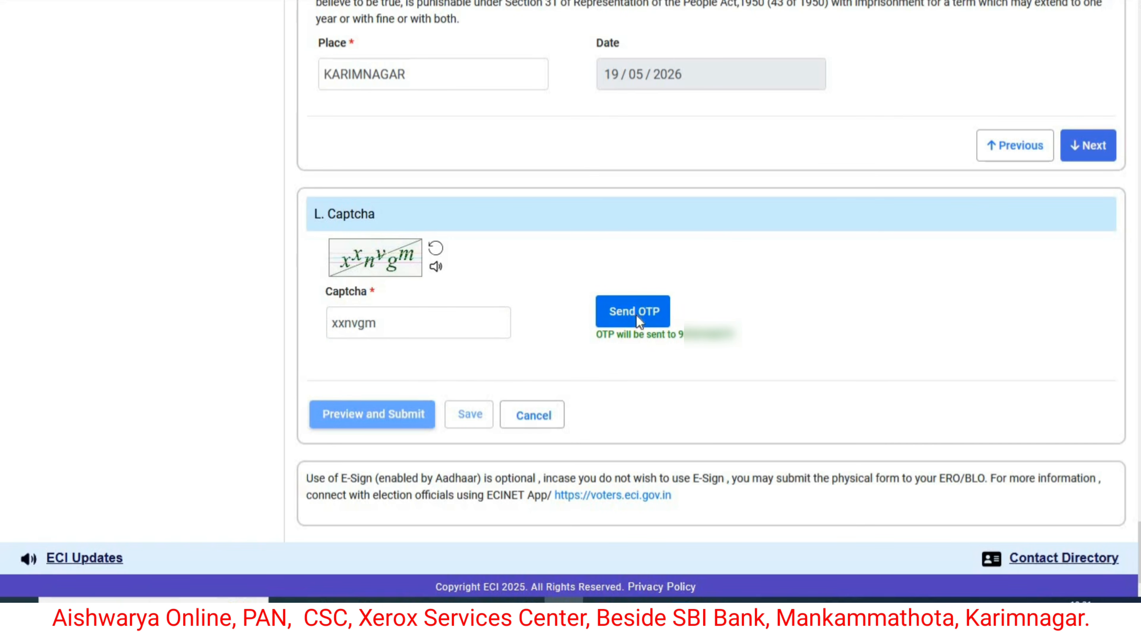
pyautogui.click(486, 358)
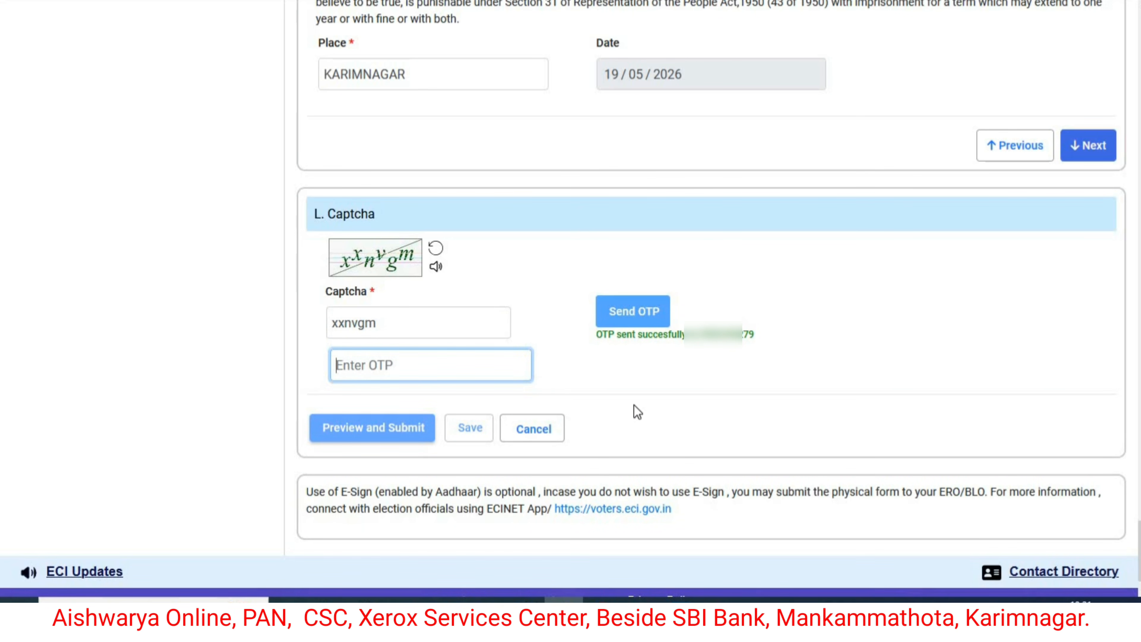
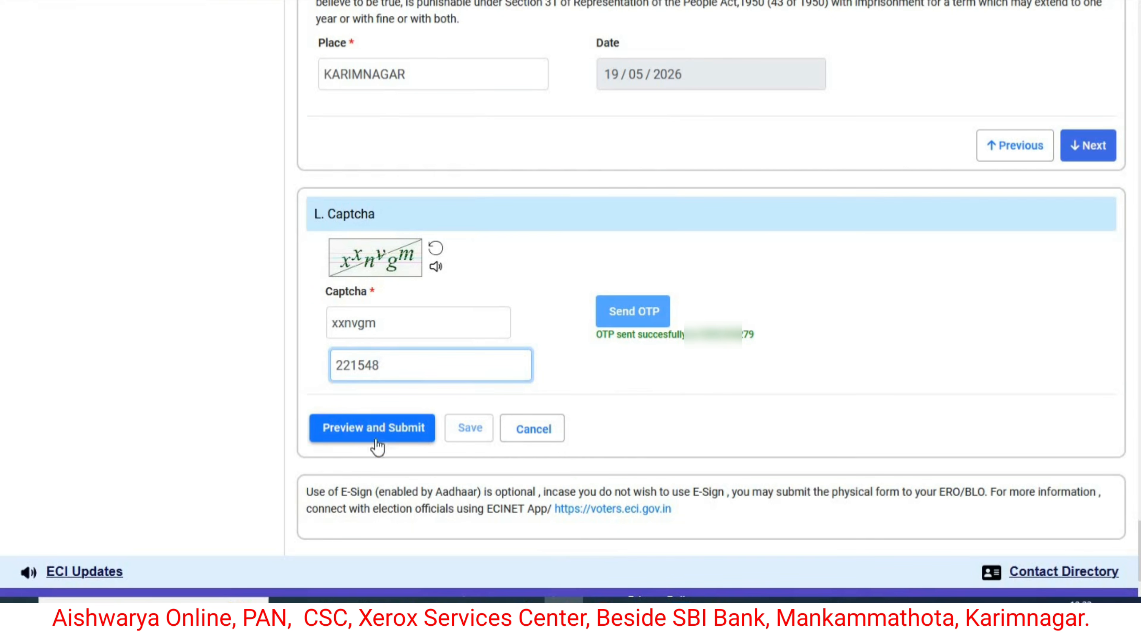
pyautogui.click(367, 429)
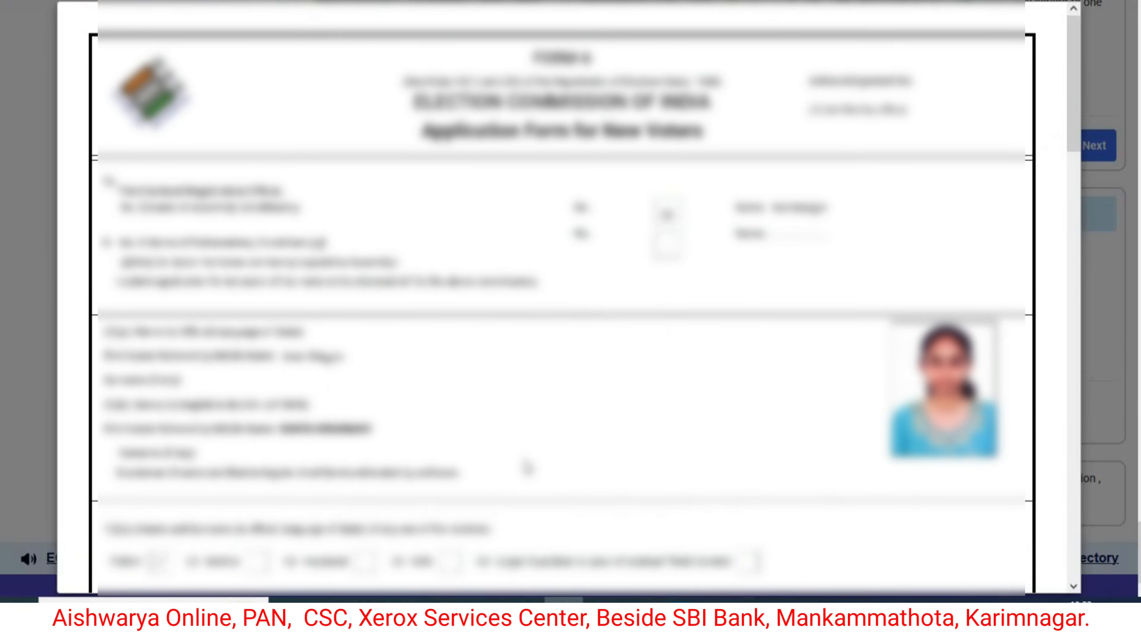
# Step: Review the Form 6 preview, then choose eSign & Submit and confirm with OK
pyautogui.tripleClick(363, 430)
pyautogui.scroll(-4, 541, 428)
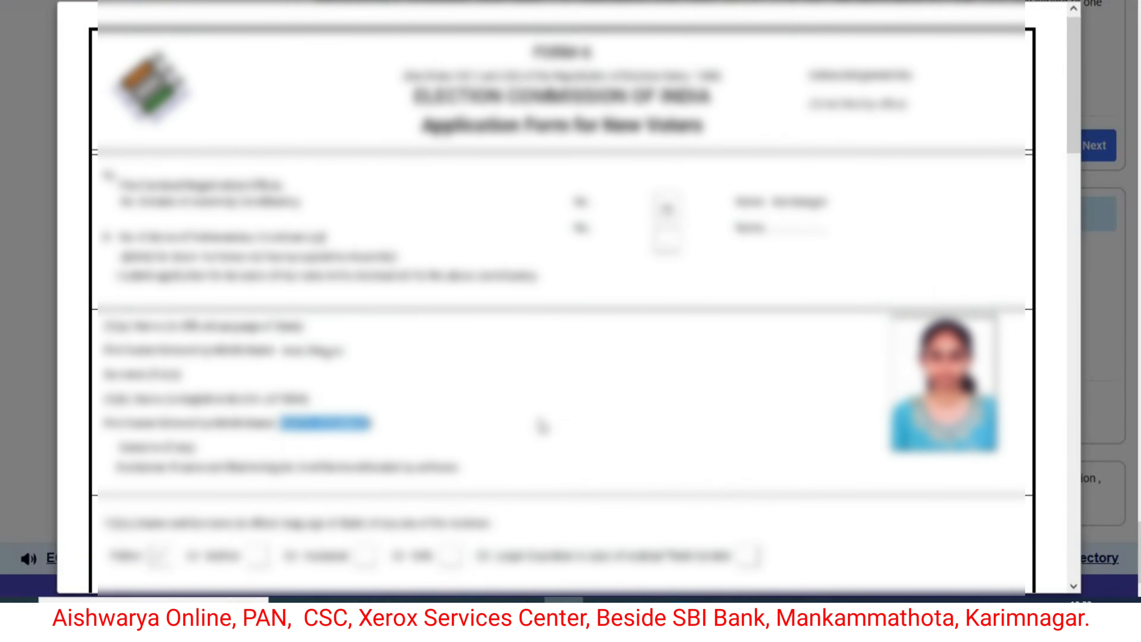
pyautogui.moveTo(553, 237); pyautogui.dragTo(655, 237)
pyautogui.moveTo(395, 317); pyautogui.dragTo(543, 337)
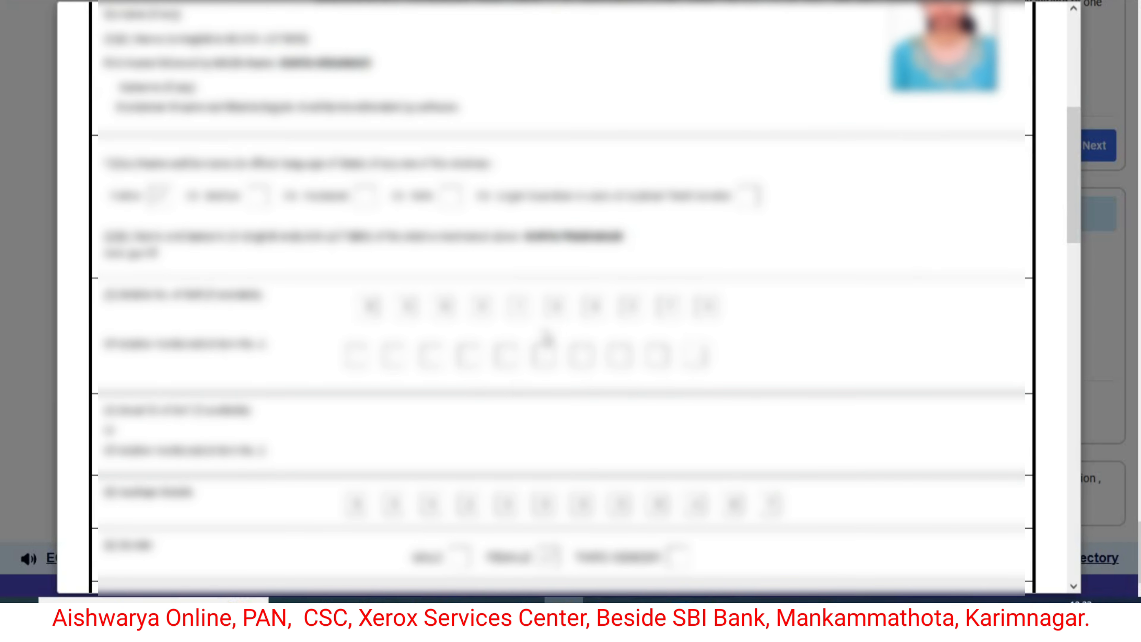
pyautogui.scroll(-7, 643, 386)
pyautogui.scroll(-5, 660, 364)
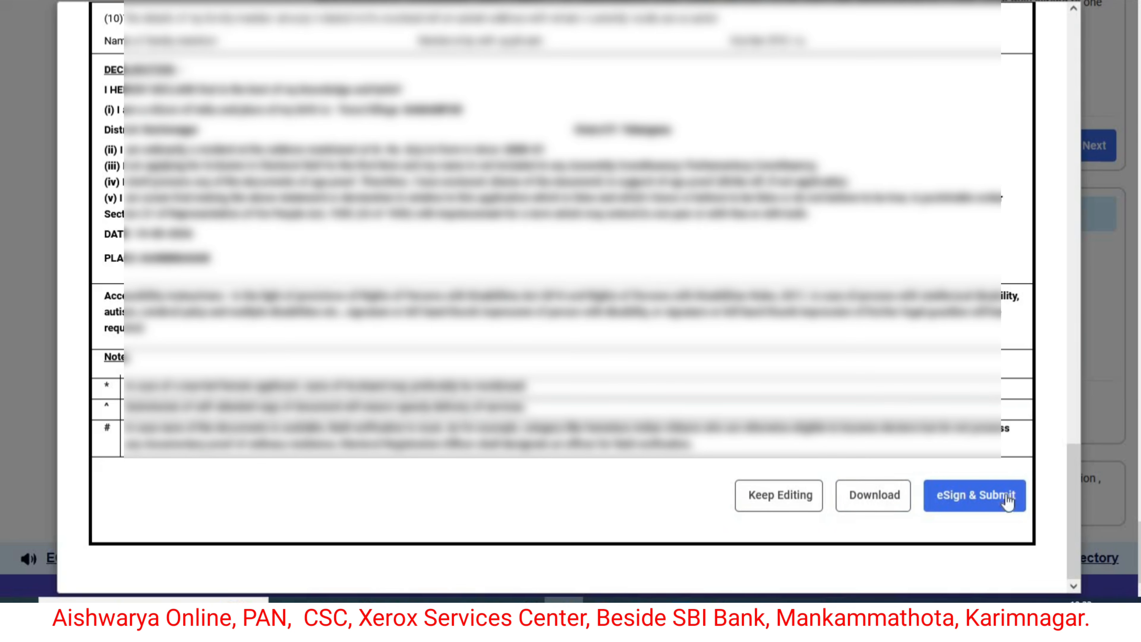
pyautogui.click(991, 500)
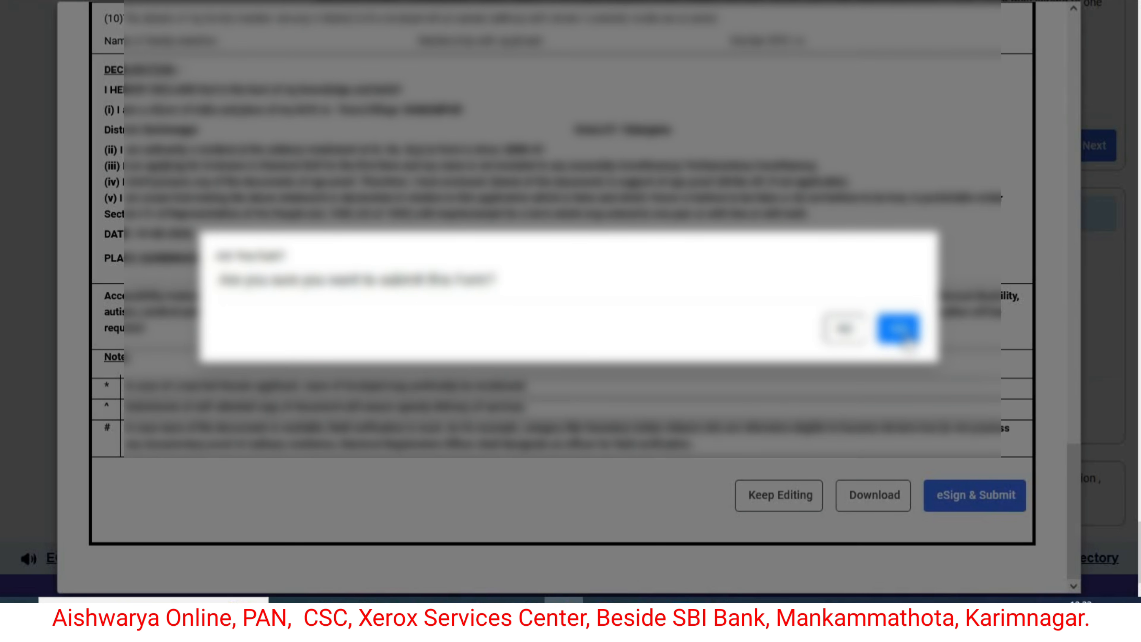
pyautogui.click(901, 335)
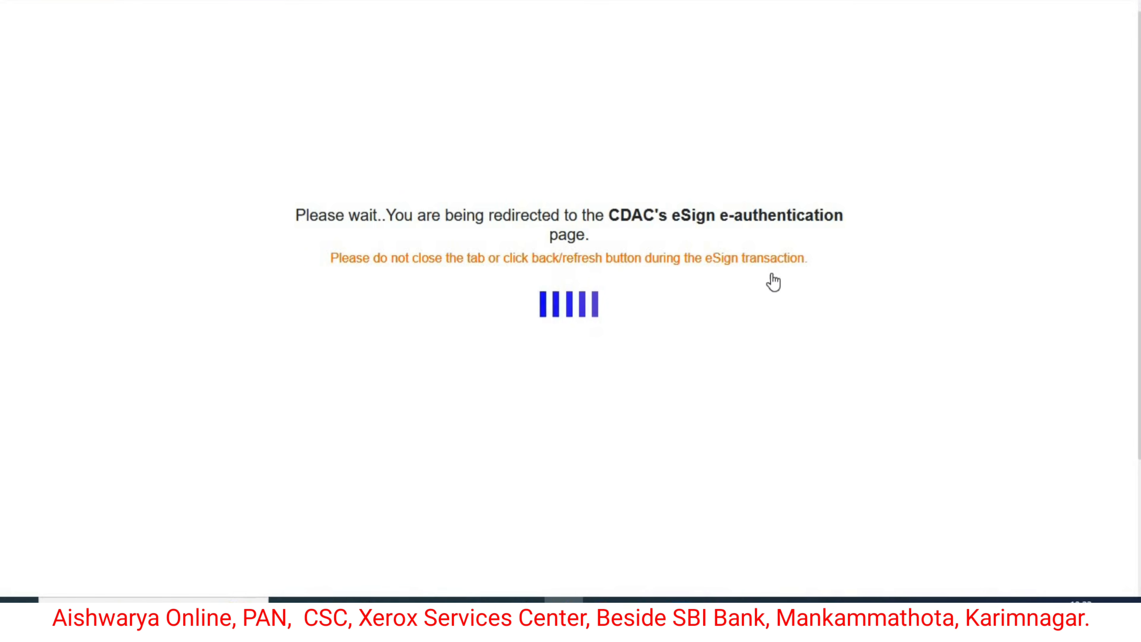
# Step: Enter the Aadhaar number, request and enter the Aadhaar OTP, and submit the e-sign
pyautogui.click(483, 232)
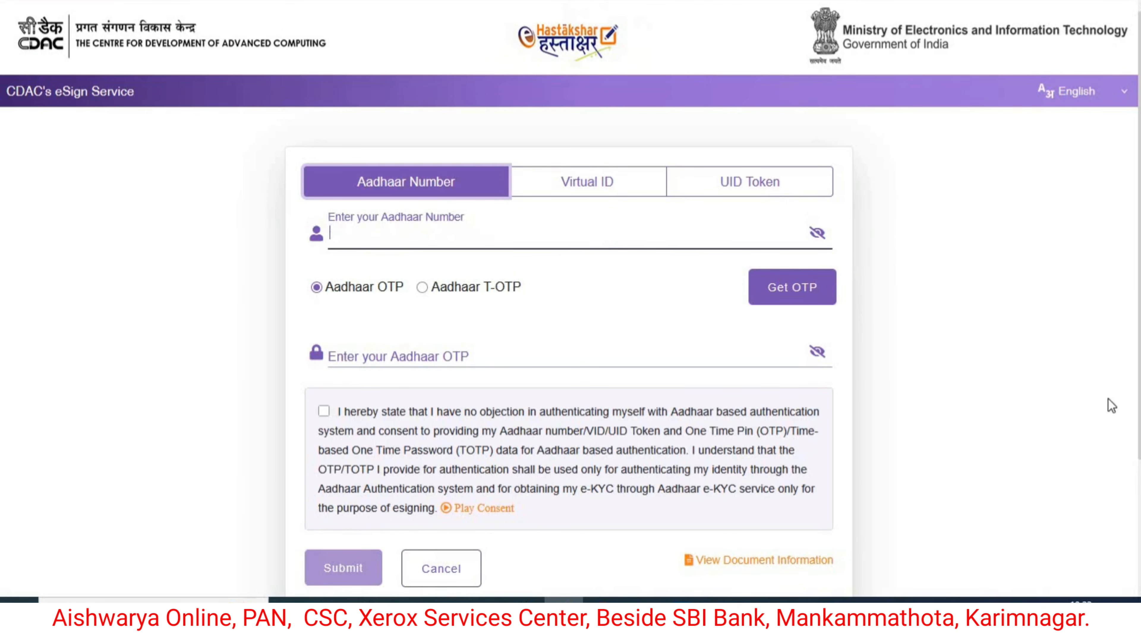
pyautogui.write('******')
pyautogui.hotkey('ctrl', 'a')
pyautogui.press('BackSpace')
pyautogui.write('************')
pyautogui.click(773, 300)
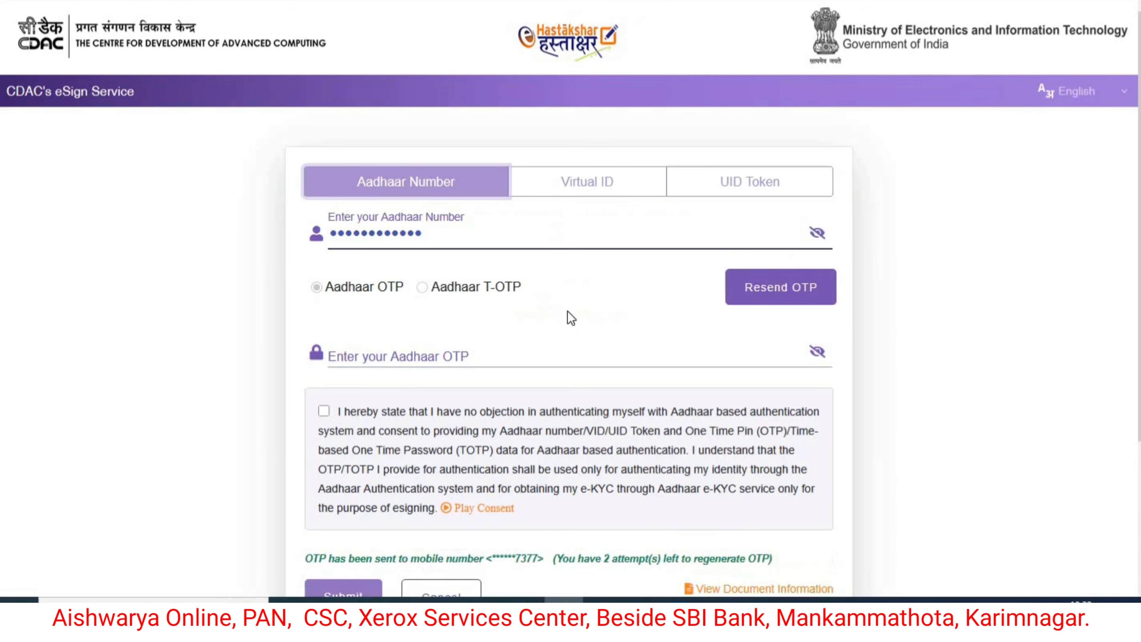
pyautogui.click(404, 353)
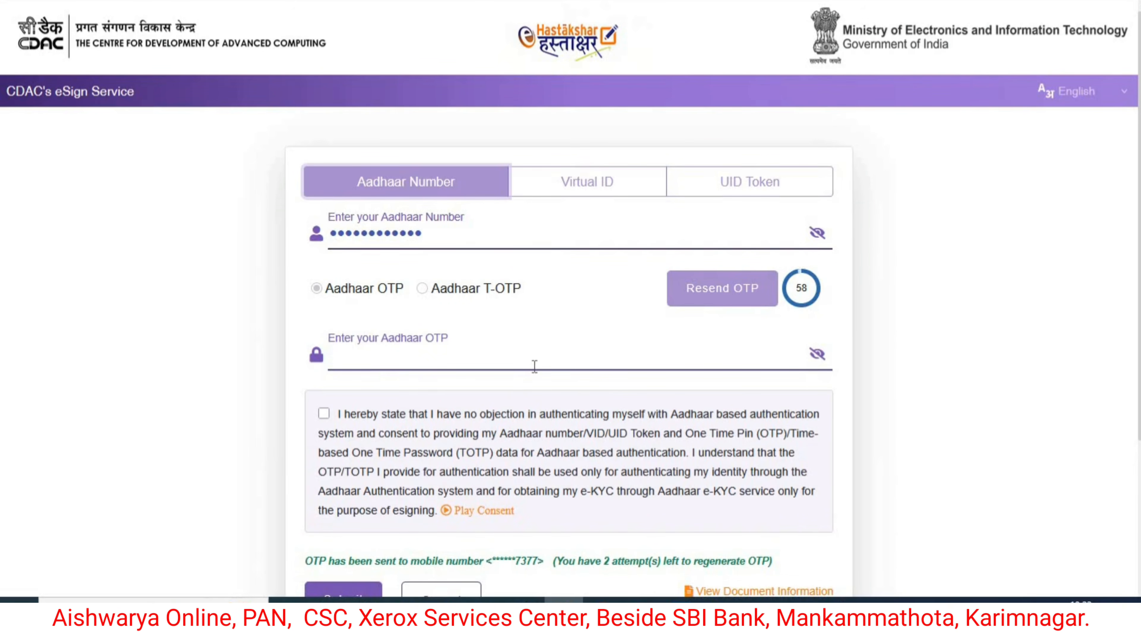
pyautogui.scroll(-3, 534, 366)
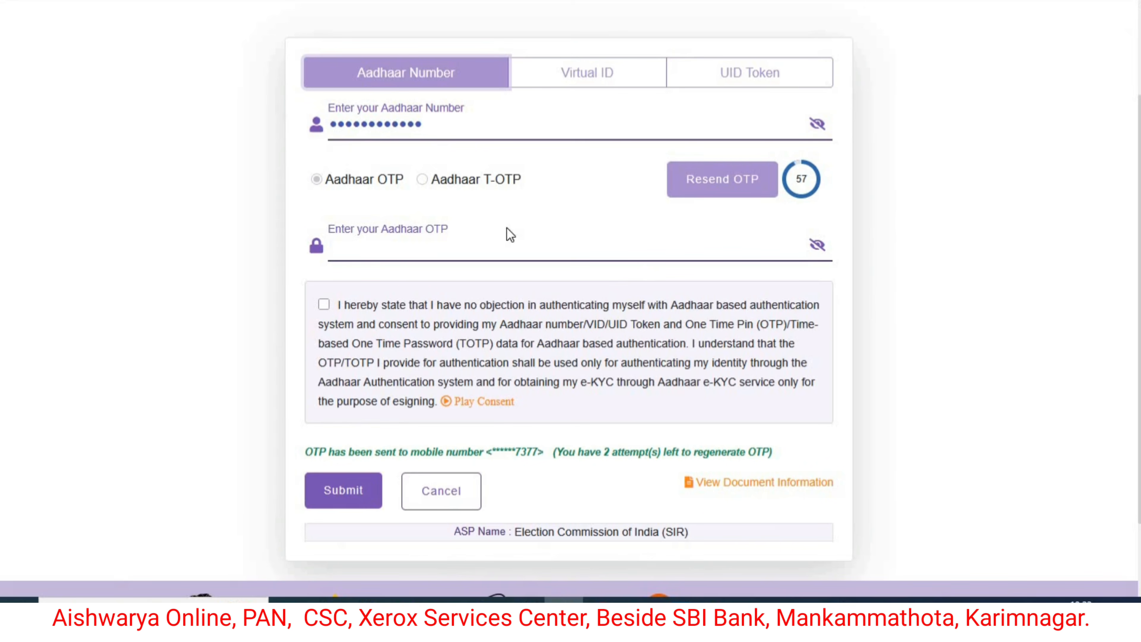
pyautogui.write('••••••')
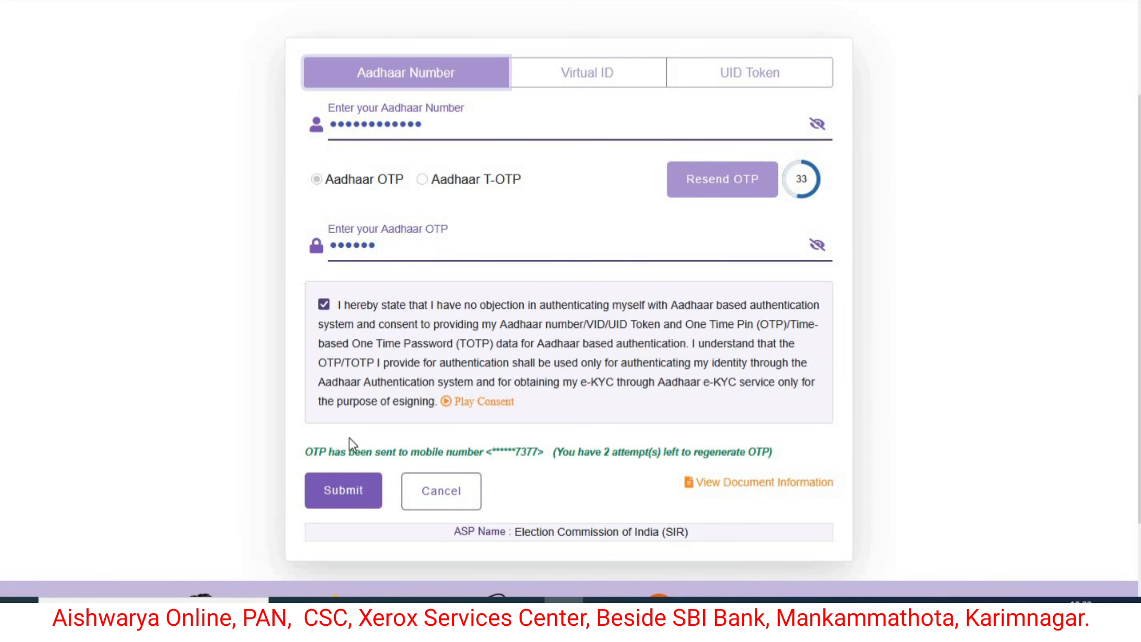
pyautogui.click(340, 496)
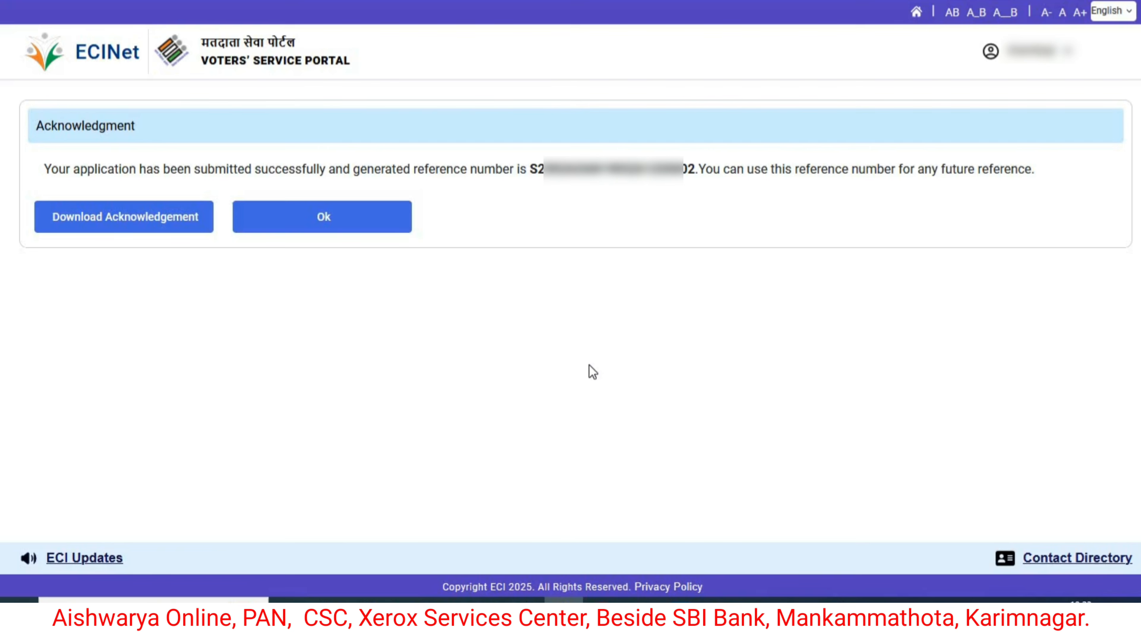
# Step: Download the Form 6 acknowledgement PDF and open it to check the reference number
pyautogui.doubleClick(537, 171)
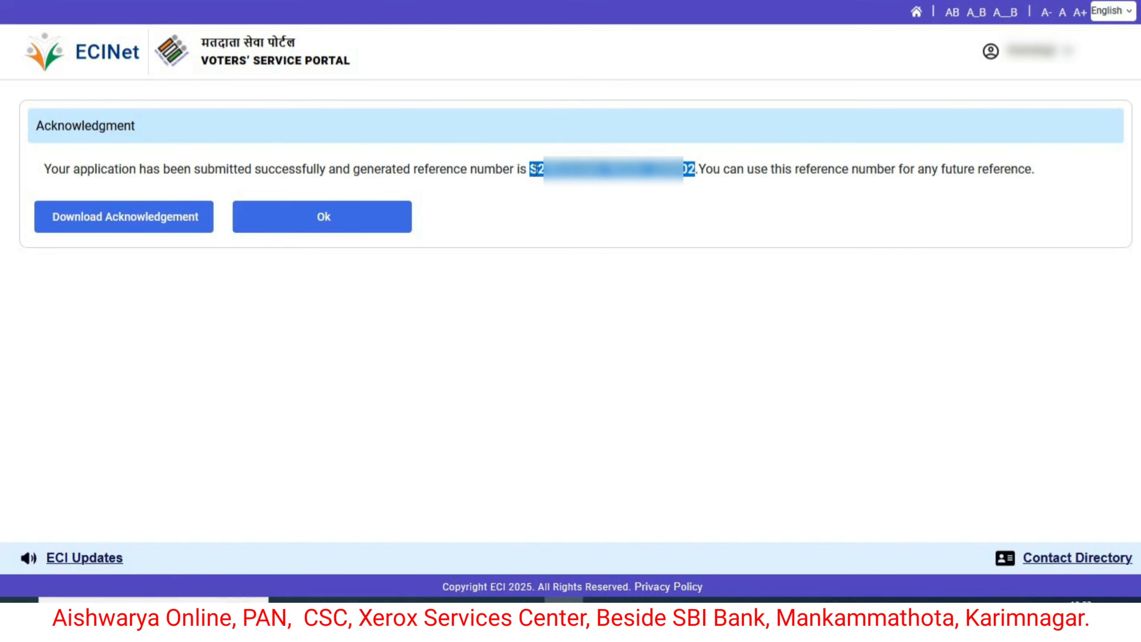
pyautogui.click(149, 220)
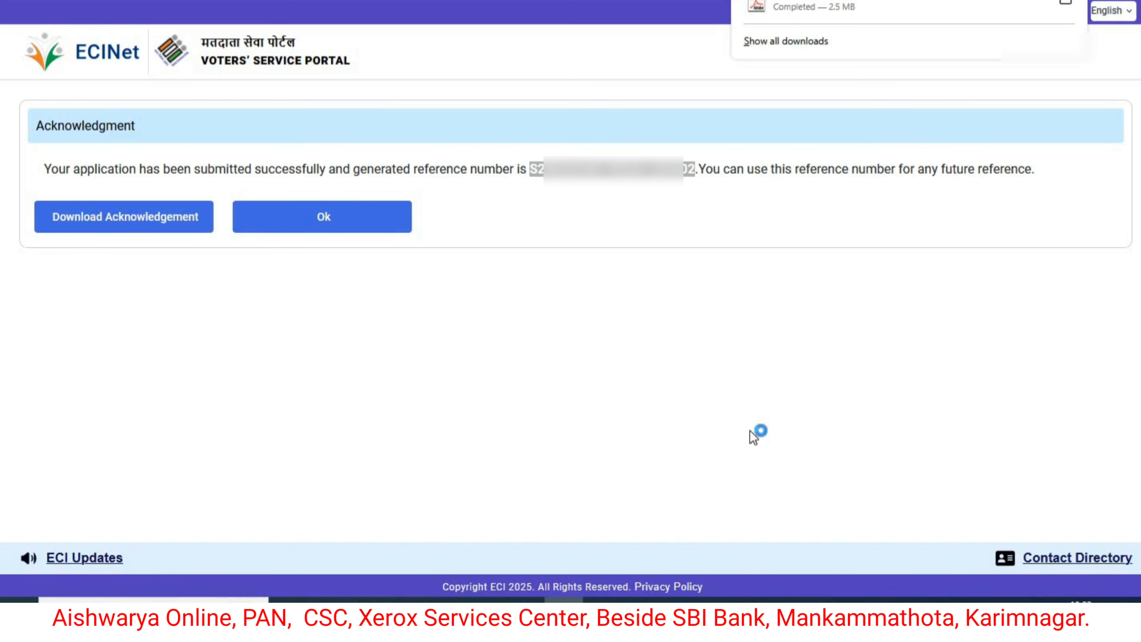
pyautogui.click(780, 597)
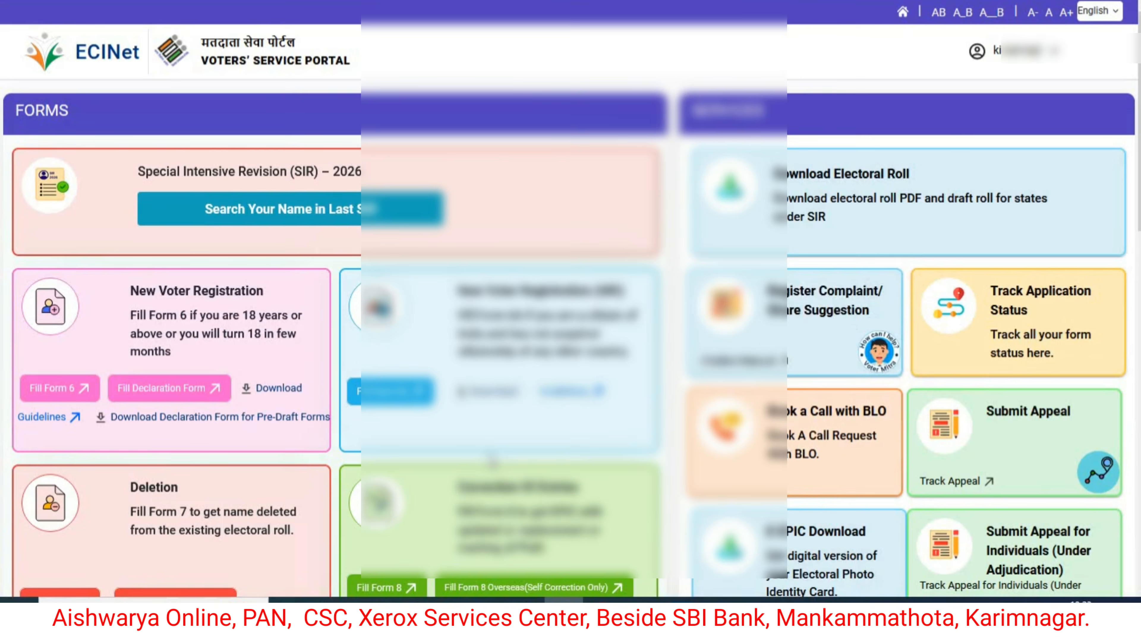
pyautogui.scroll(-5, 479, 445)
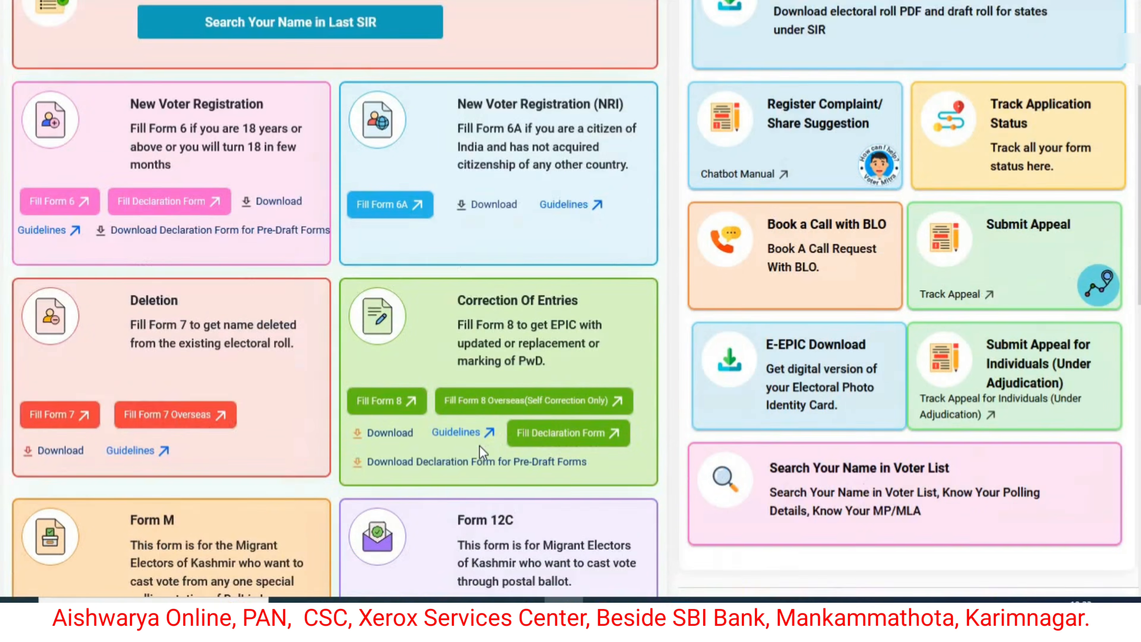